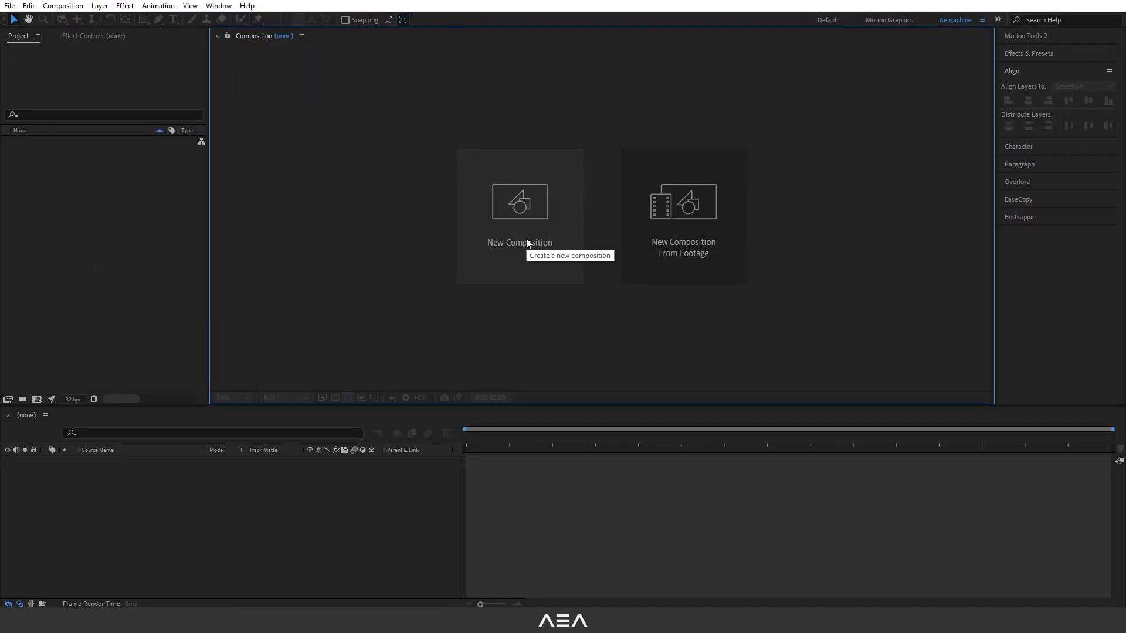
- Start a new composition named 'Text Placeholder 1' sized 4000 × 420 px
click(527, 239)
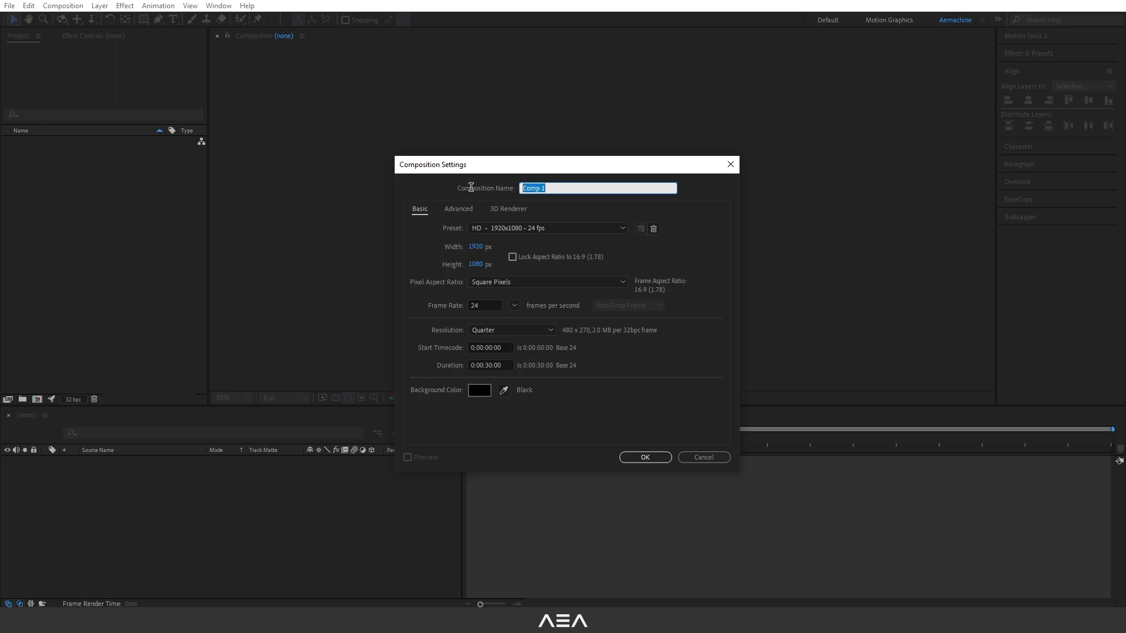
text(Text Placeholder 1)
click(479, 246)
text(4000)
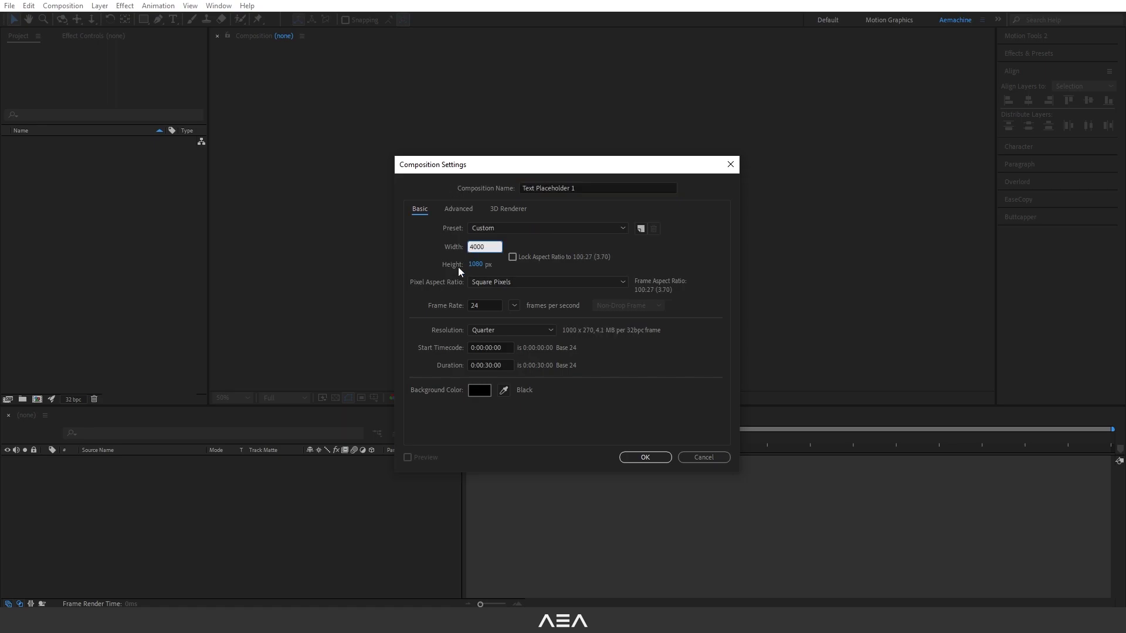
key(Tab)
text(420)
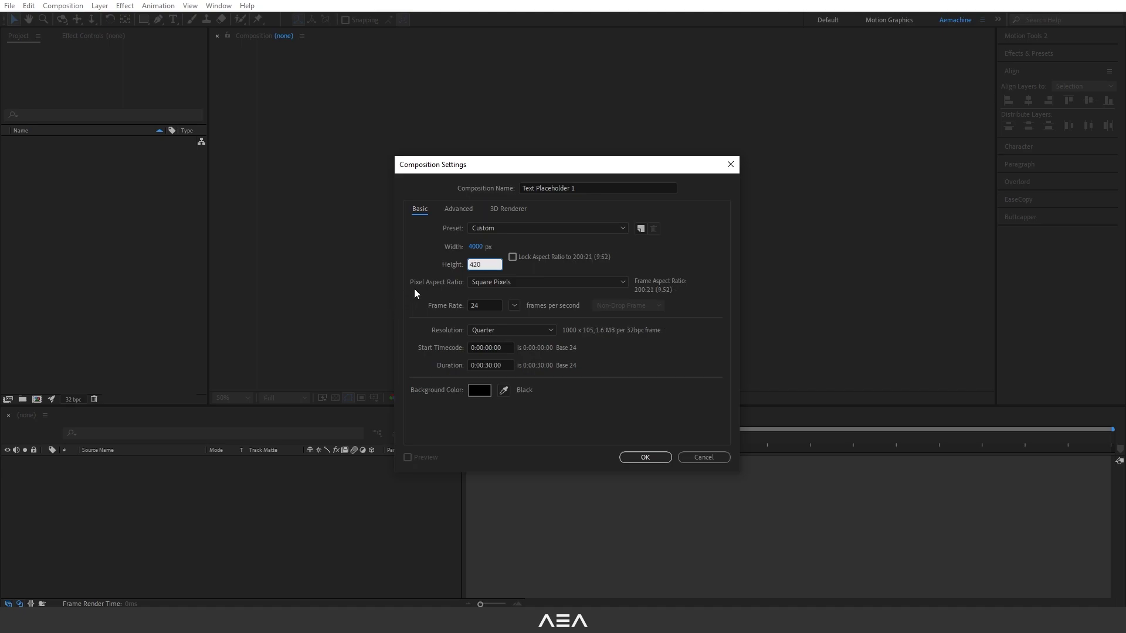
click(621, 378)
- Confirm the composition, fit it in the viewer, and add a solid layer named BG
click(645, 457)
key(comma)
key(comma)
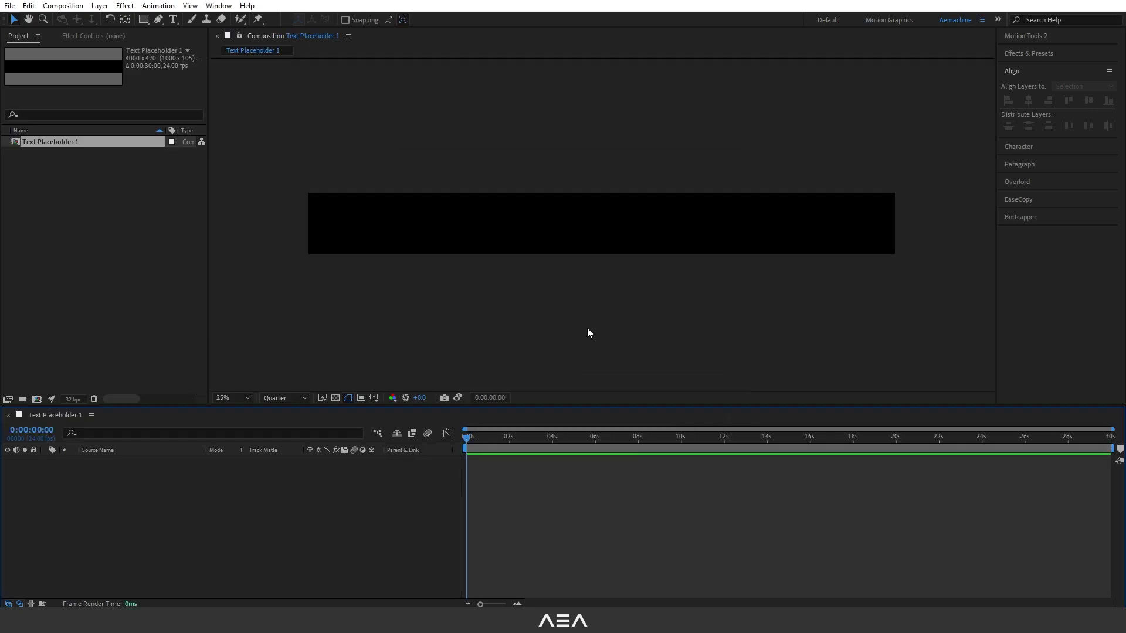
right_click(147, 519)
mouse_move(285, 376)
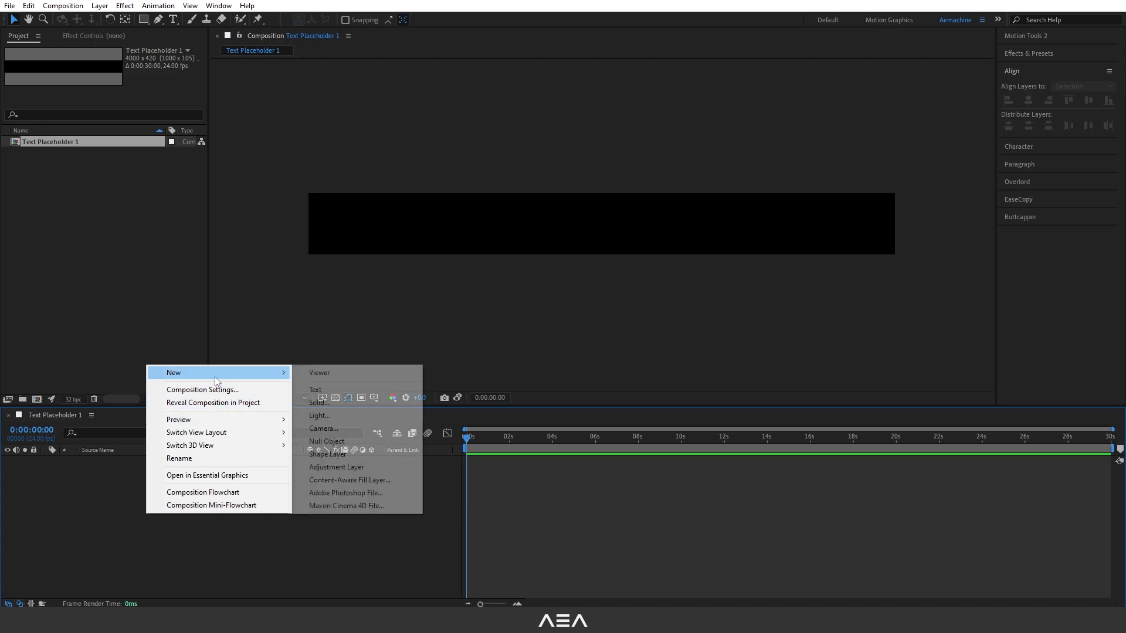
click(327, 405)
text(BG)
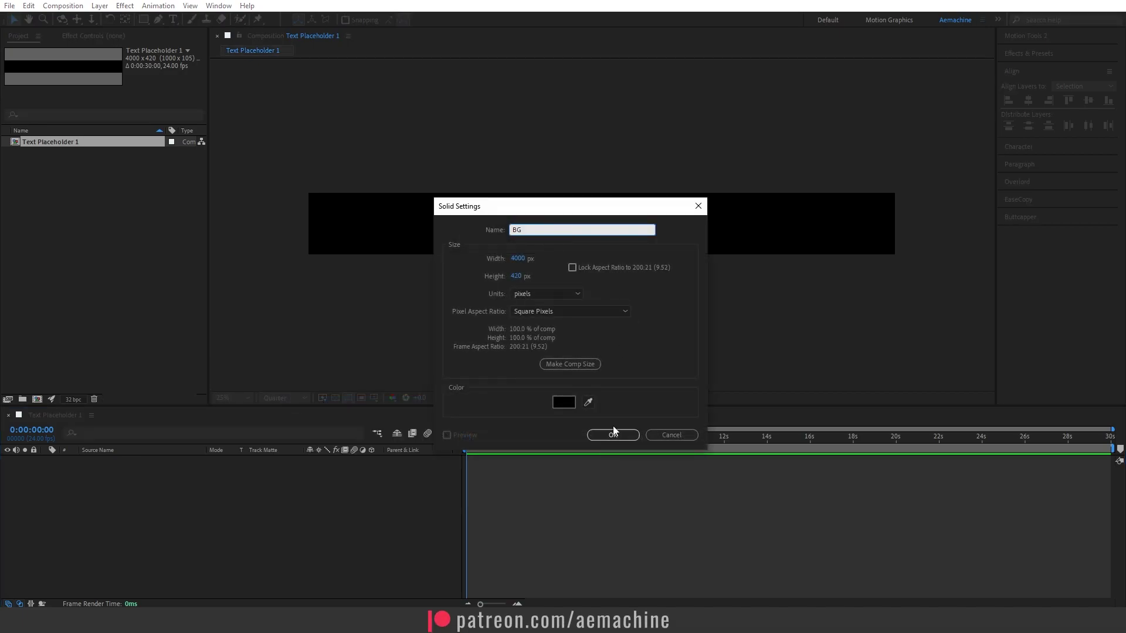
click(613, 434)
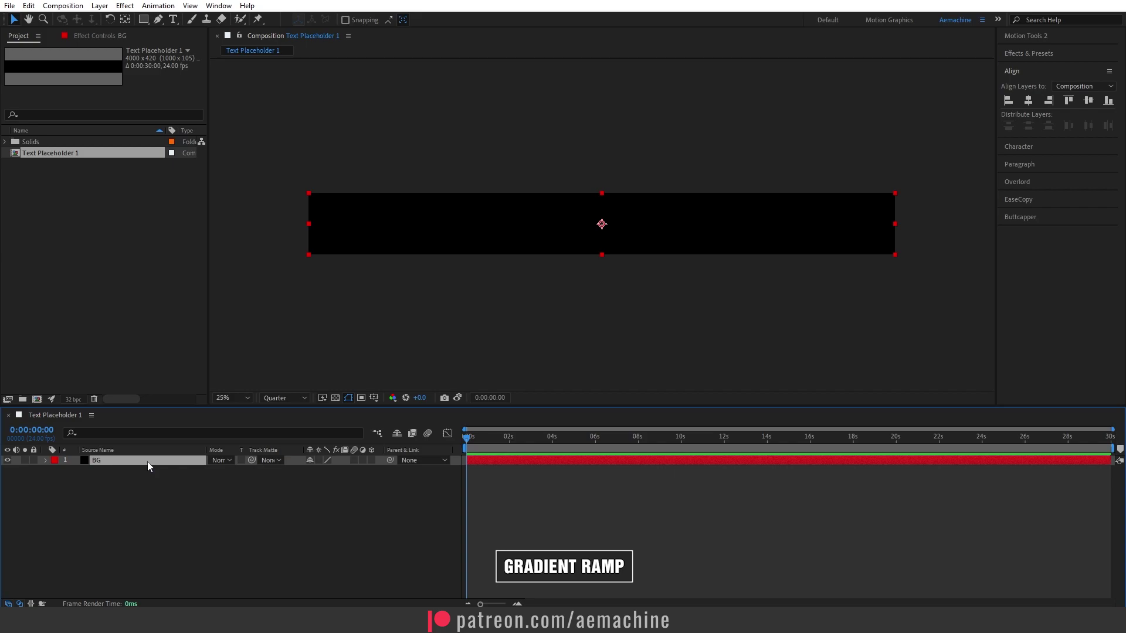
- Apply Gradient Ramp to BG, set it to Radial Ramp and swap its colours
key(ctrl+space)
text(ramp)
key(Return)
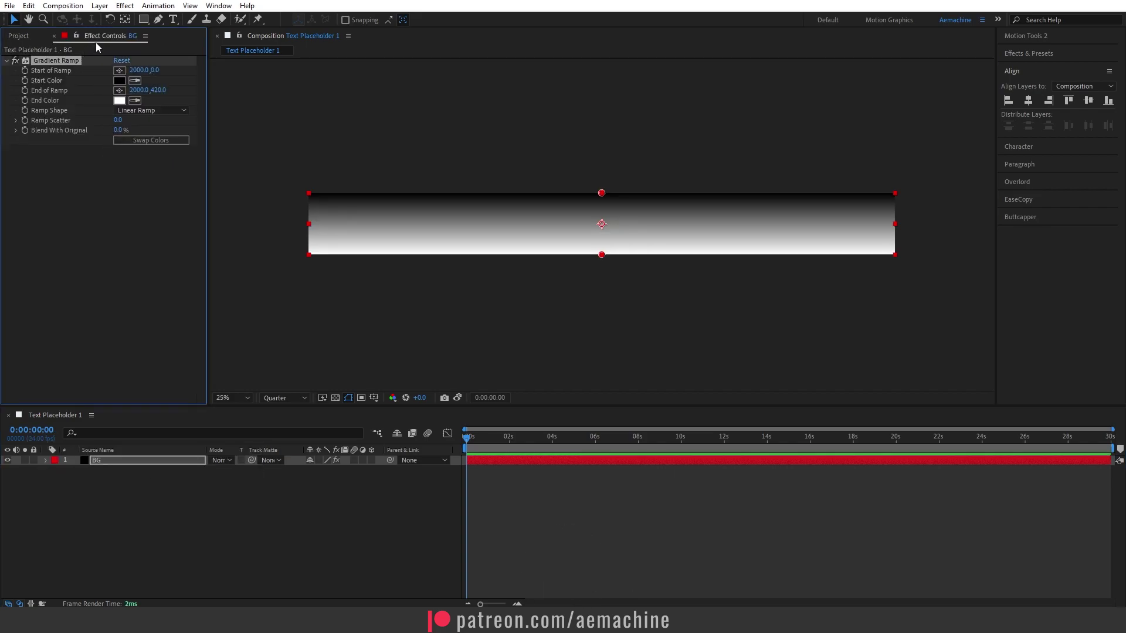
drag(601, 194, 596, 387)
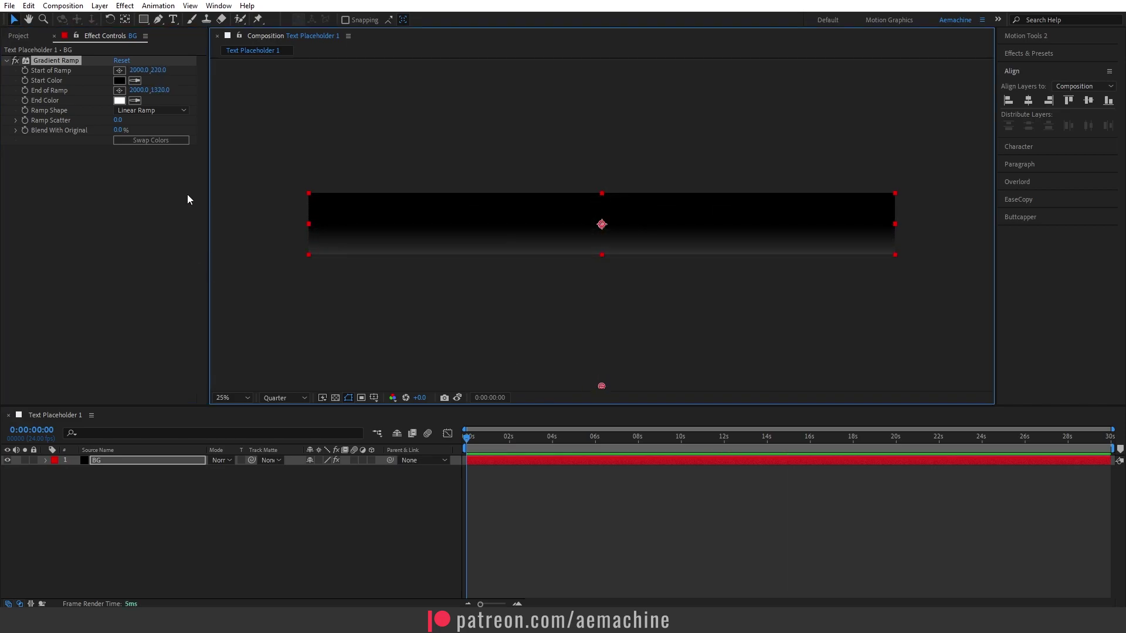
click(173, 114)
click(169, 136)
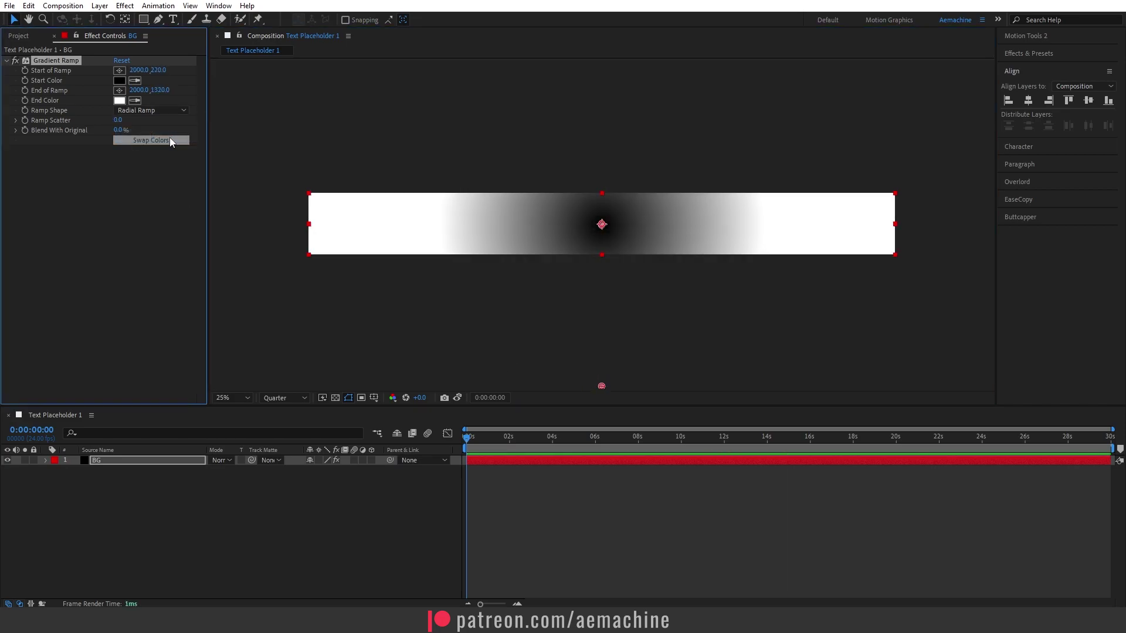
click(145, 142)
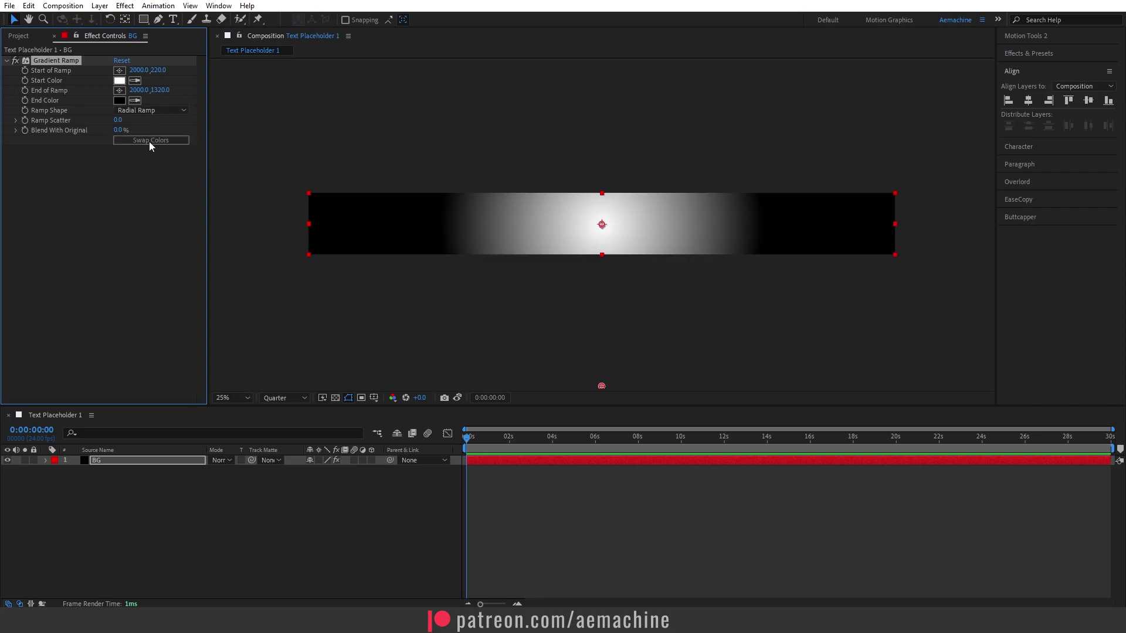
- Set the ramp's start and end colours to two shades of blue
click(118, 82)
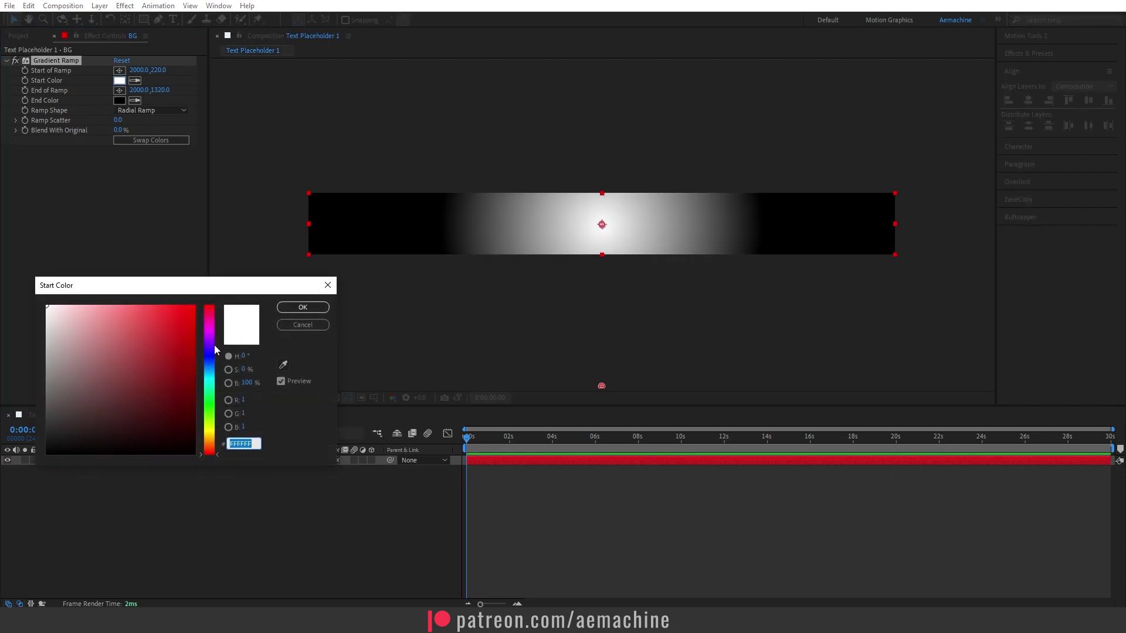
click(212, 364)
click(194, 306)
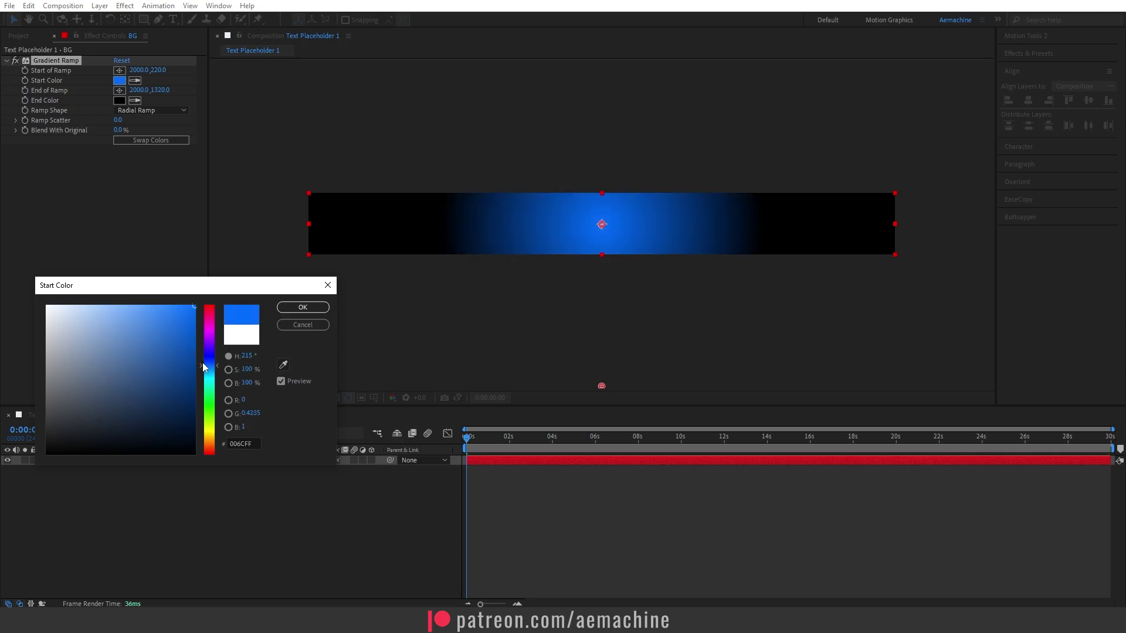
drag(202, 362, 211, 363)
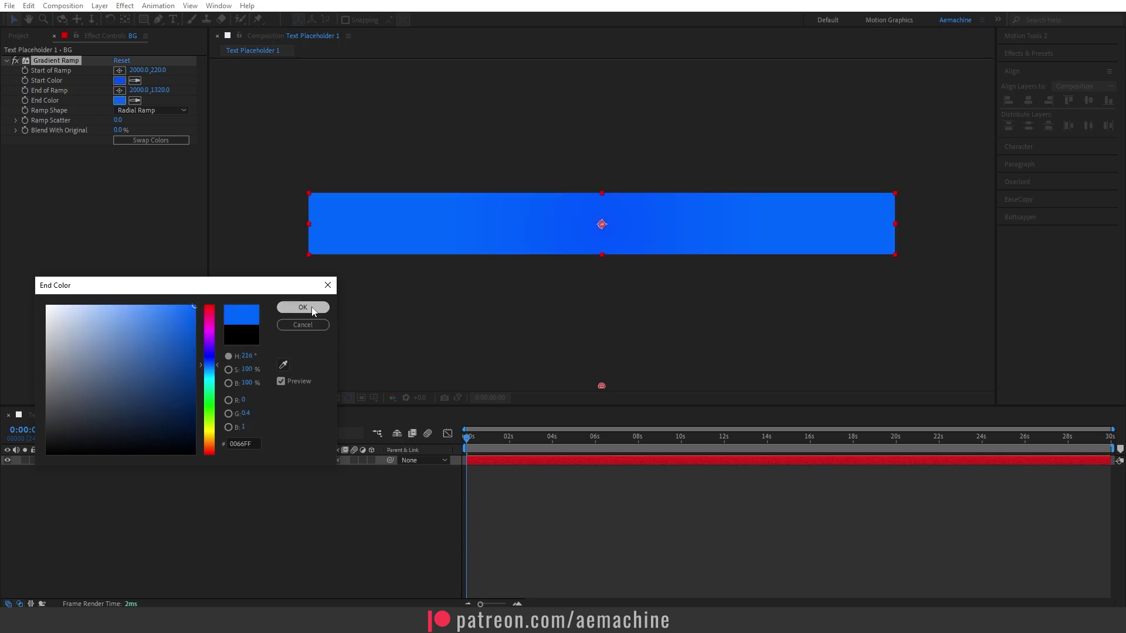
click(302, 307)
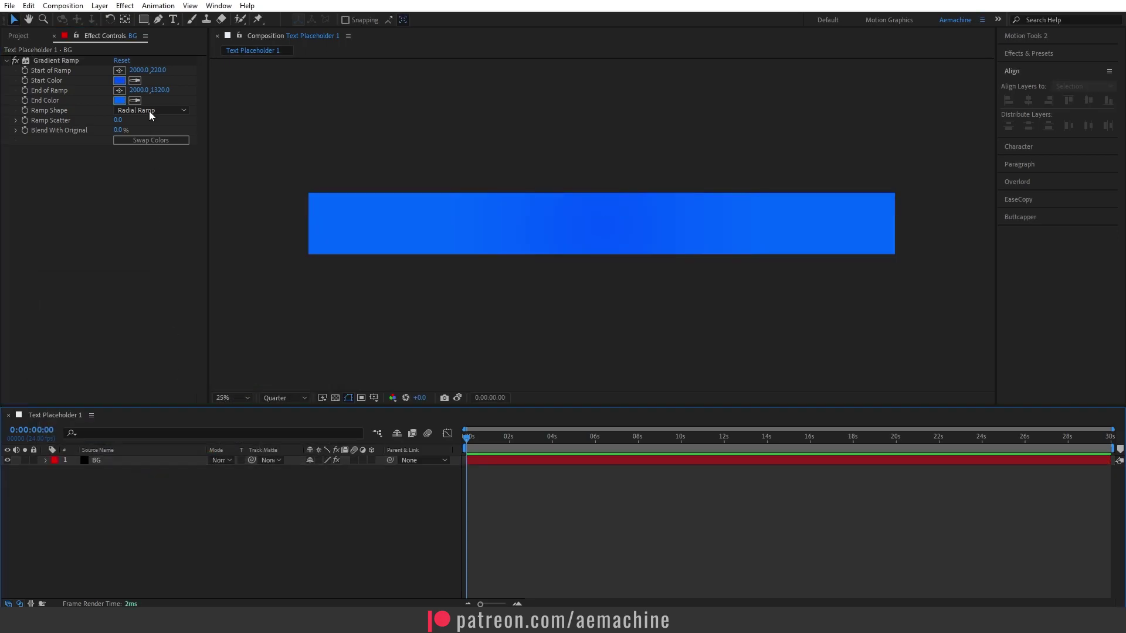
- Paste 'SPHERICAL TYPOGRAPHY' as a text layer and centre its anchor point
click(171, 24)
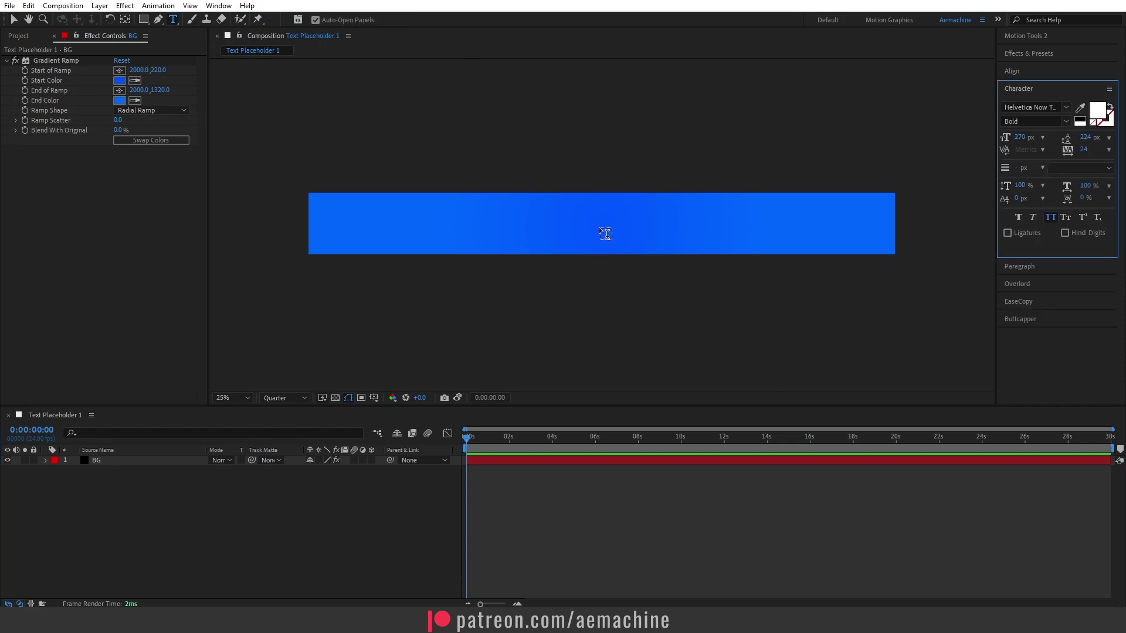
click(511, 225)
text(Spherical Typography)
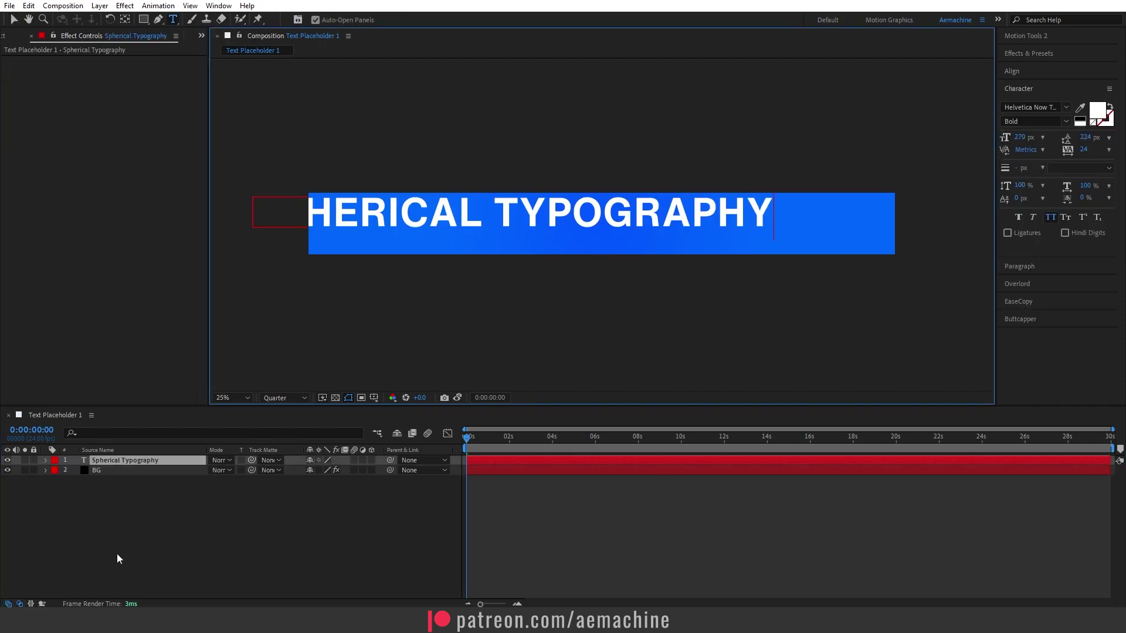
click(118, 554)
click(120, 462)
key(ctrl+alt+Home)
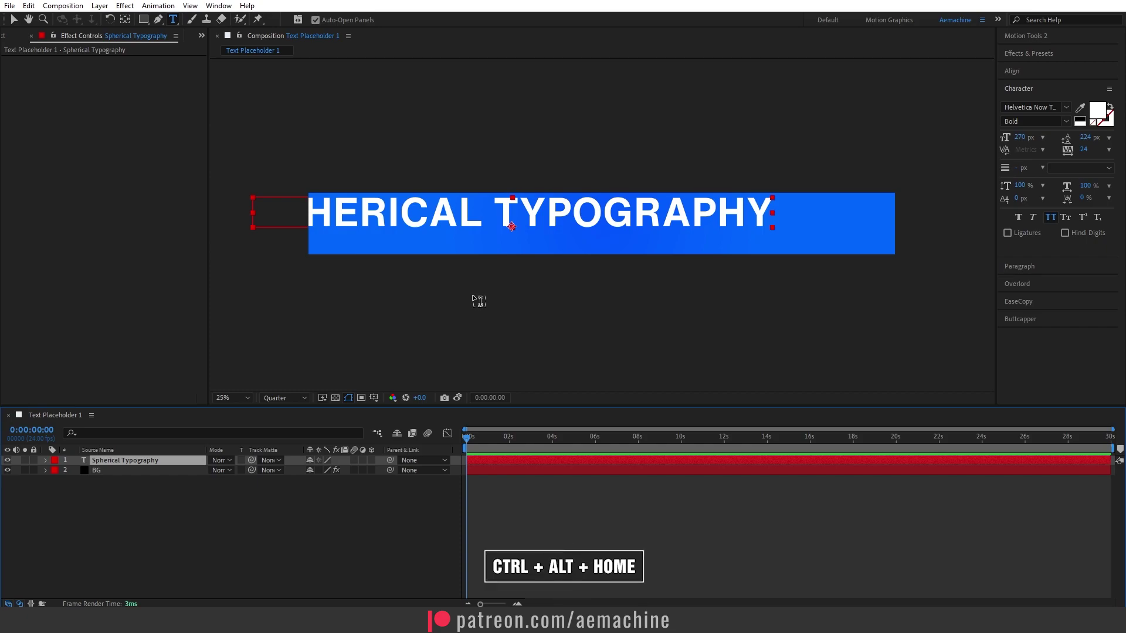
- Align the text to the composition's horizontal and vertical centres
click(1023, 71)
click(1028, 101)
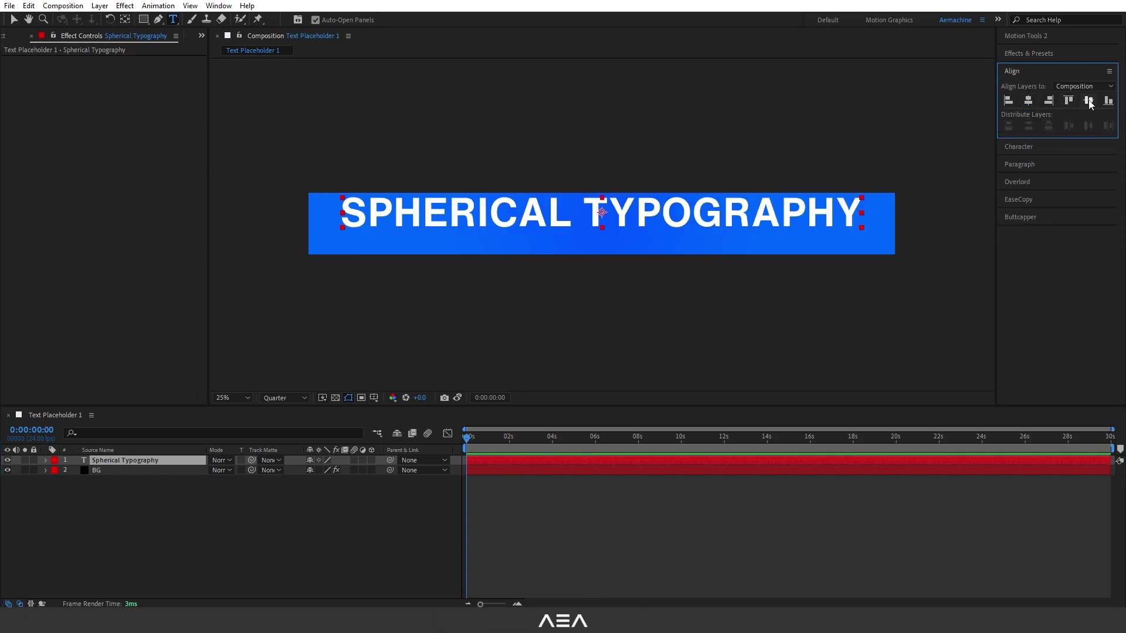
click(1088, 101)
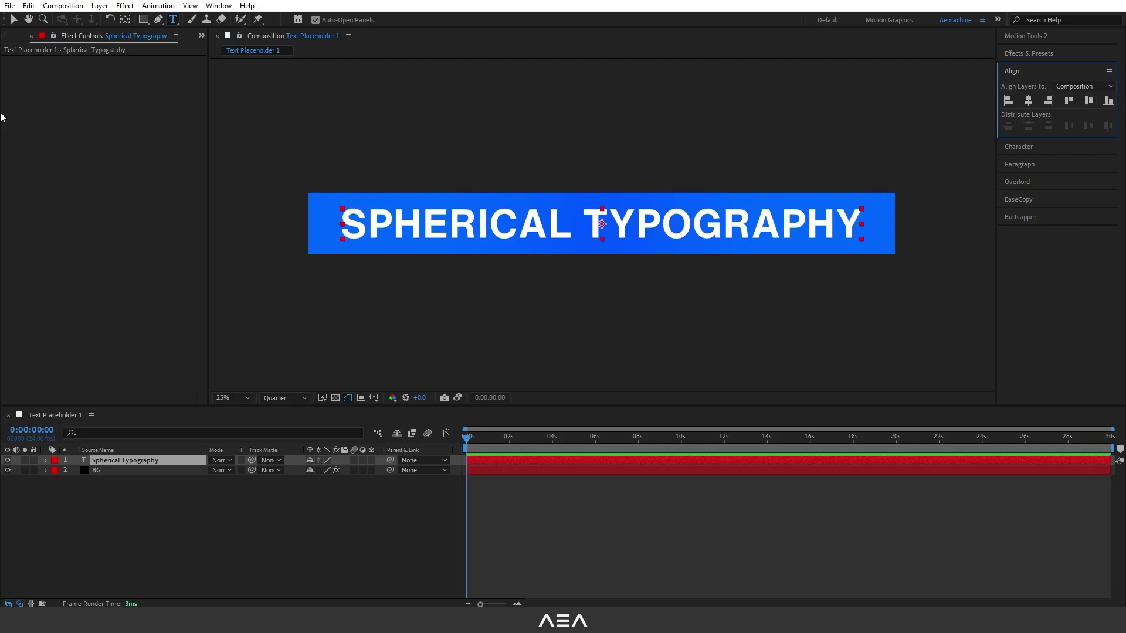
click(11, 38)
- Duplicate Text Placeholder 1 and open the copy, Text Placeholder 2
click(90, 195)
key(ctrl+d)
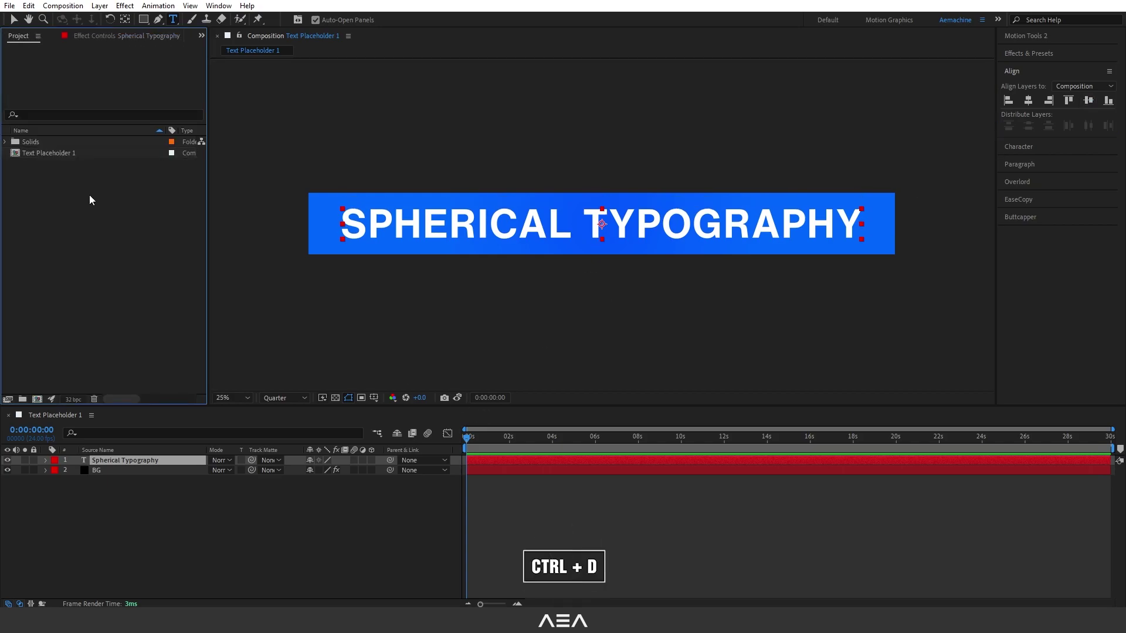
click(78, 153)
key(ctrl+d)
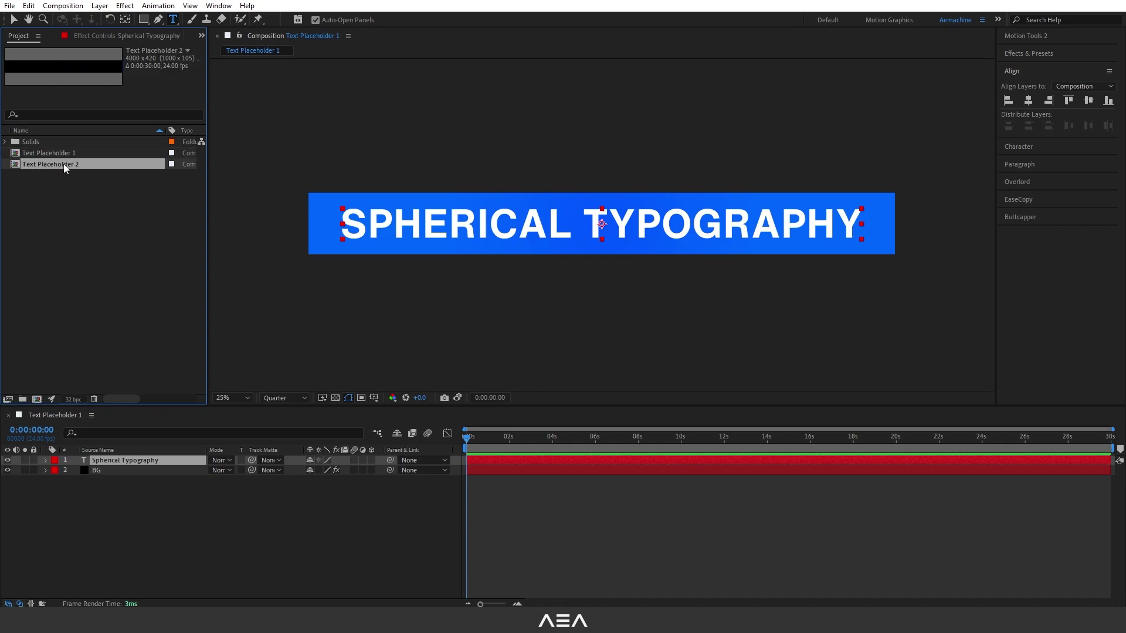
double_click(63, 163)
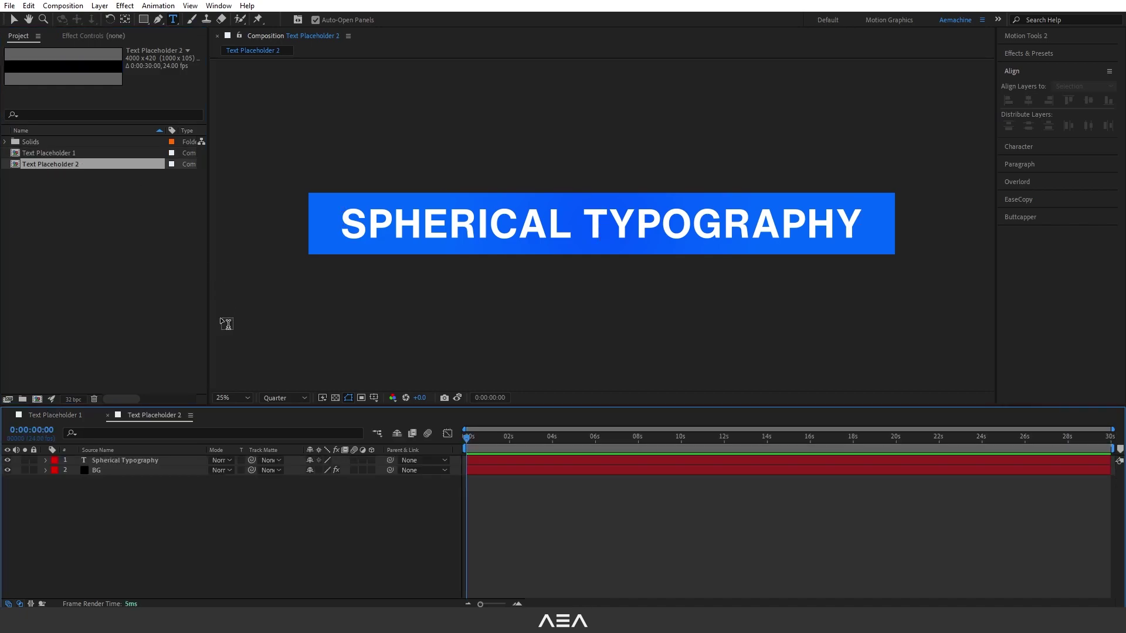
- Set the BG gradient's start and end colours to 262626 dark grey
click(117, 473)
click(97, 36)
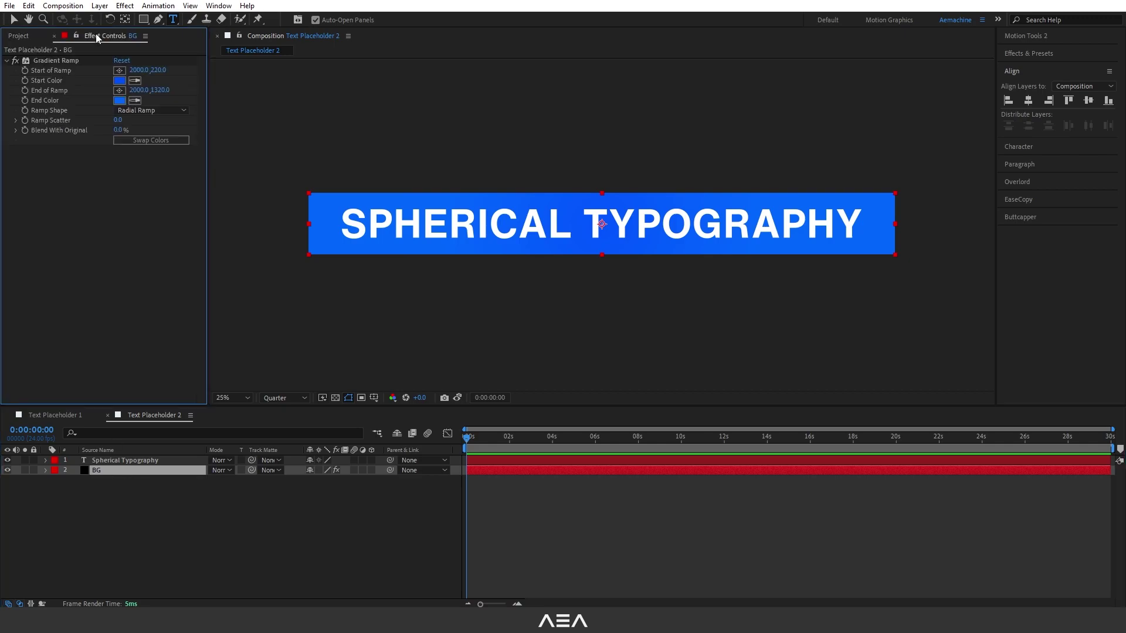
click(119, 81)
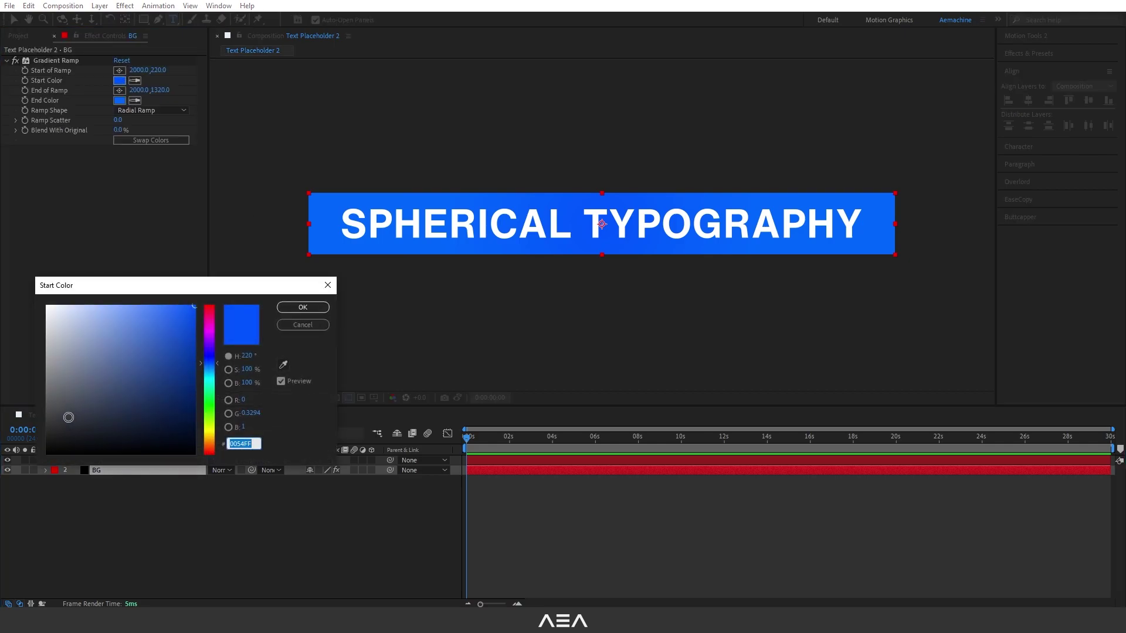
text(262626)
key(Return)
click(119, 100)
text(262626)
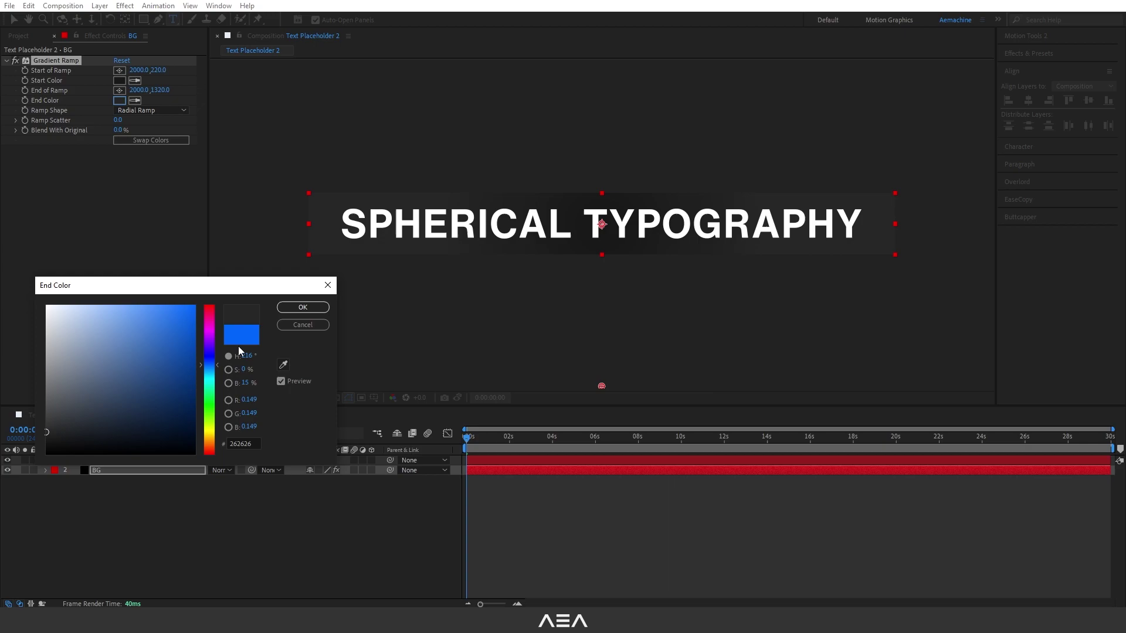
click(301, 307)
click(174, 515)
click(18, 35)
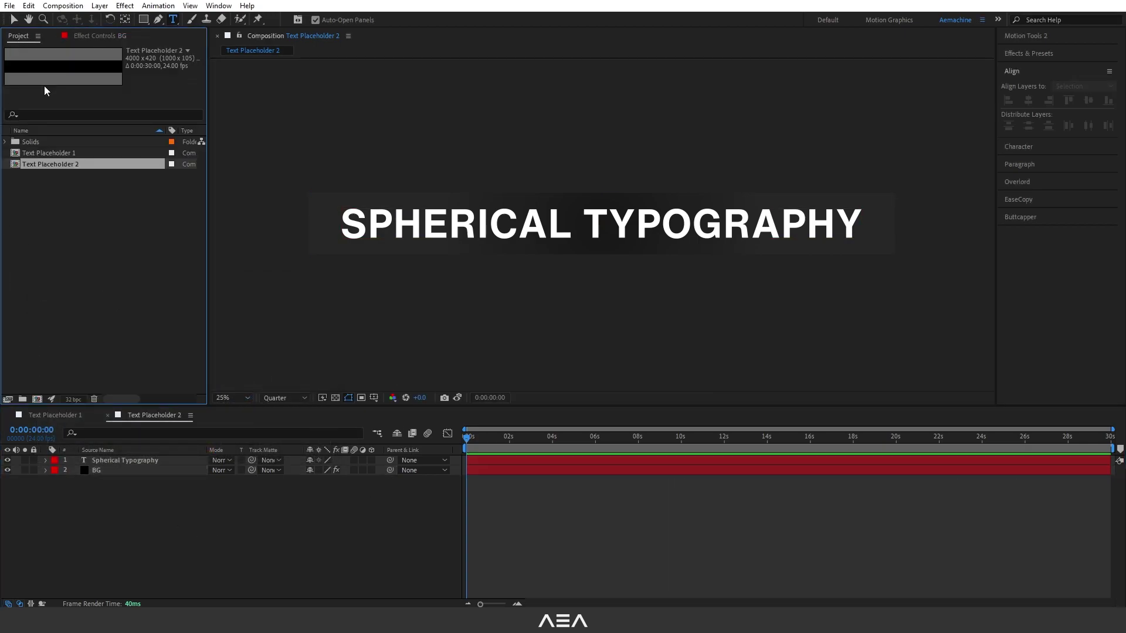
click(95, 286)
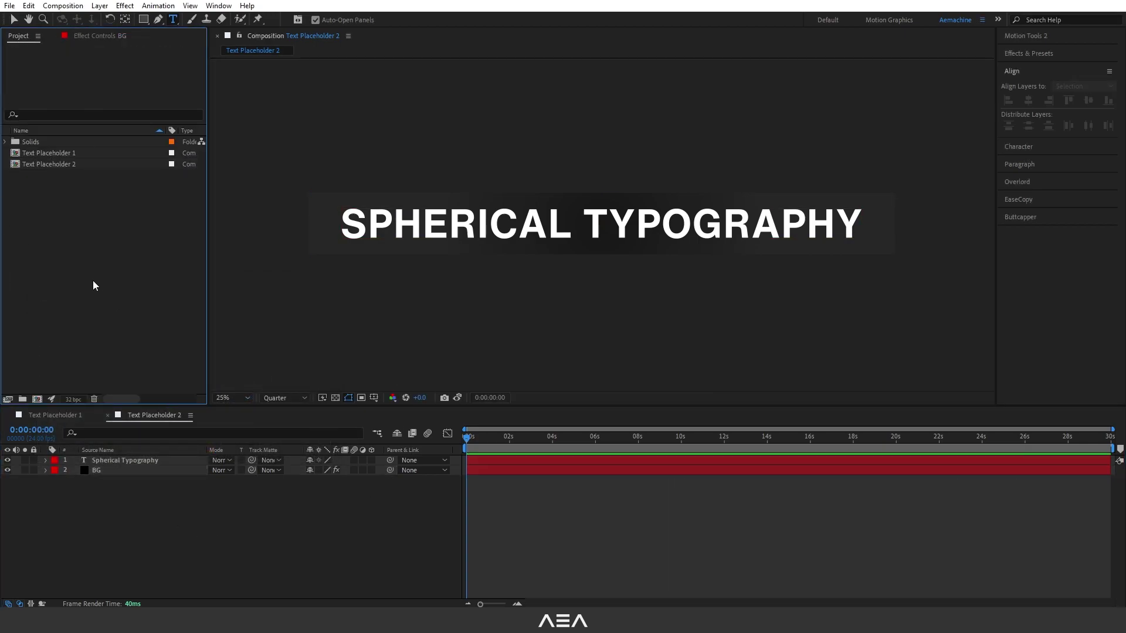
- Create a 1920 × 1080 'Text Composite' comp and bring in both placeholder comps
click(37, 400)
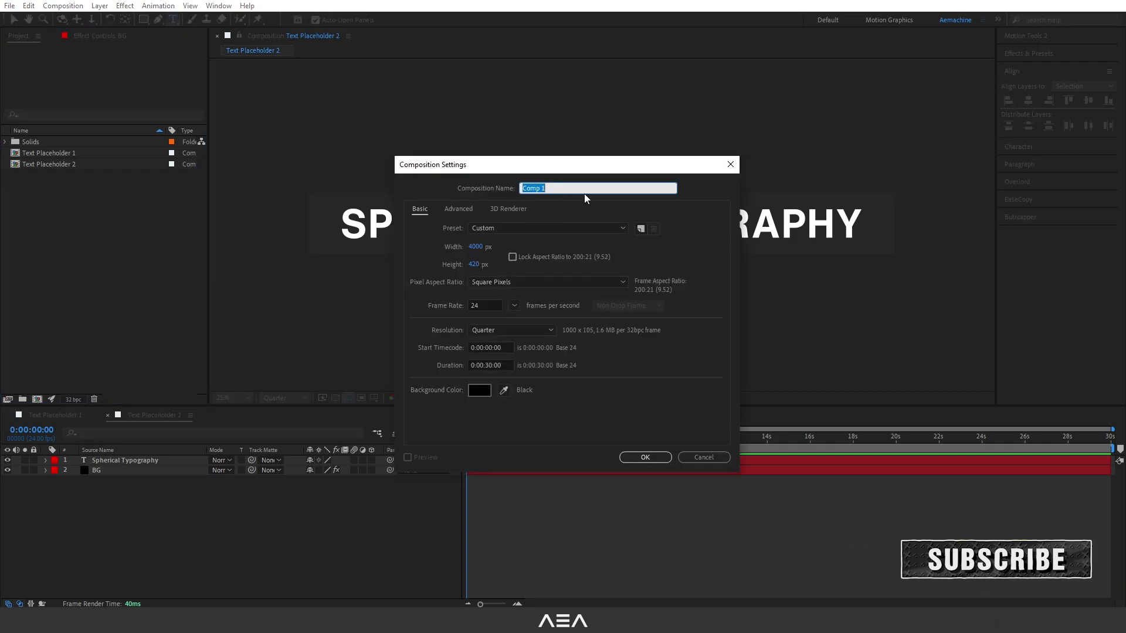
text(Text Composite)
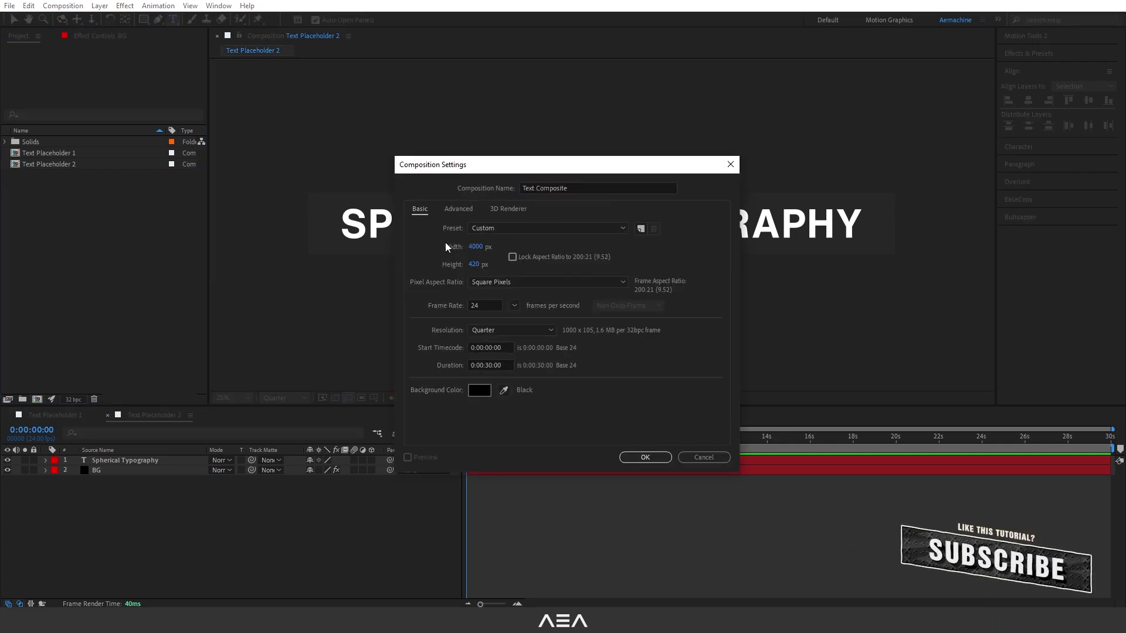
click(475, 253)
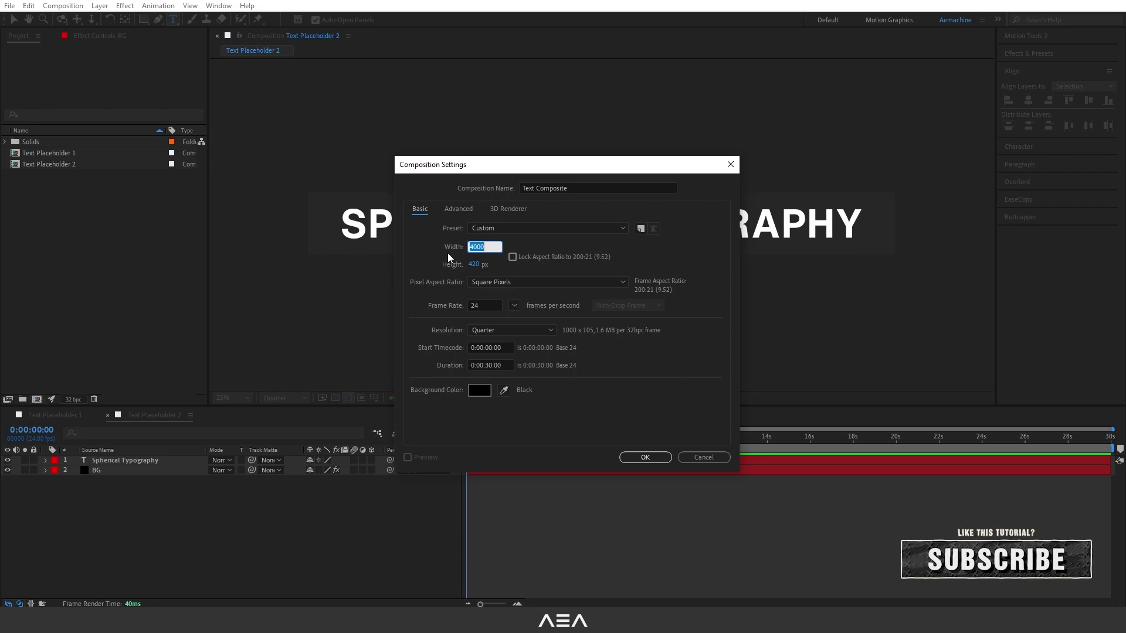
text(1920)
key(Tab)
text(1080)
key(Tab)
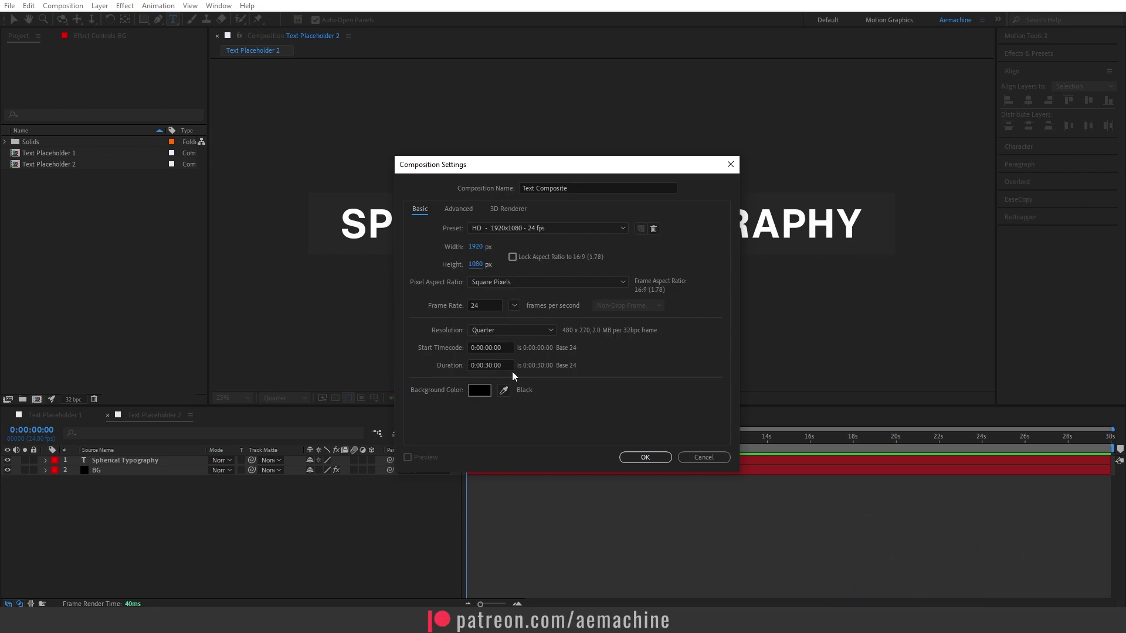
click(646, 458)
drag(255, 422, 54, 420)
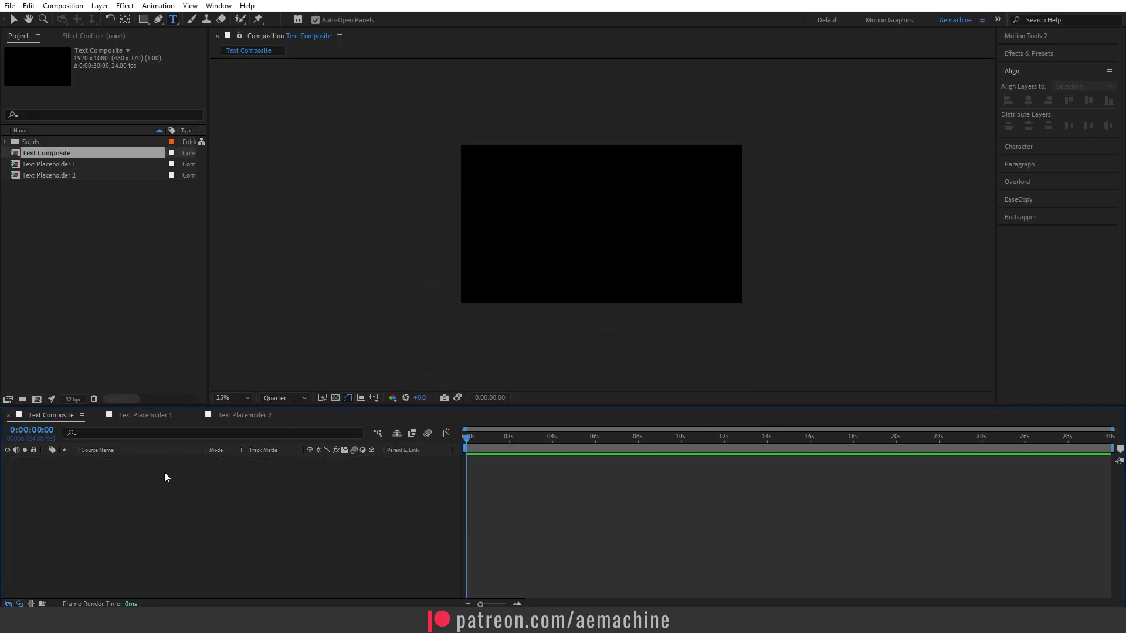
drag(85, 195, 121, 520)
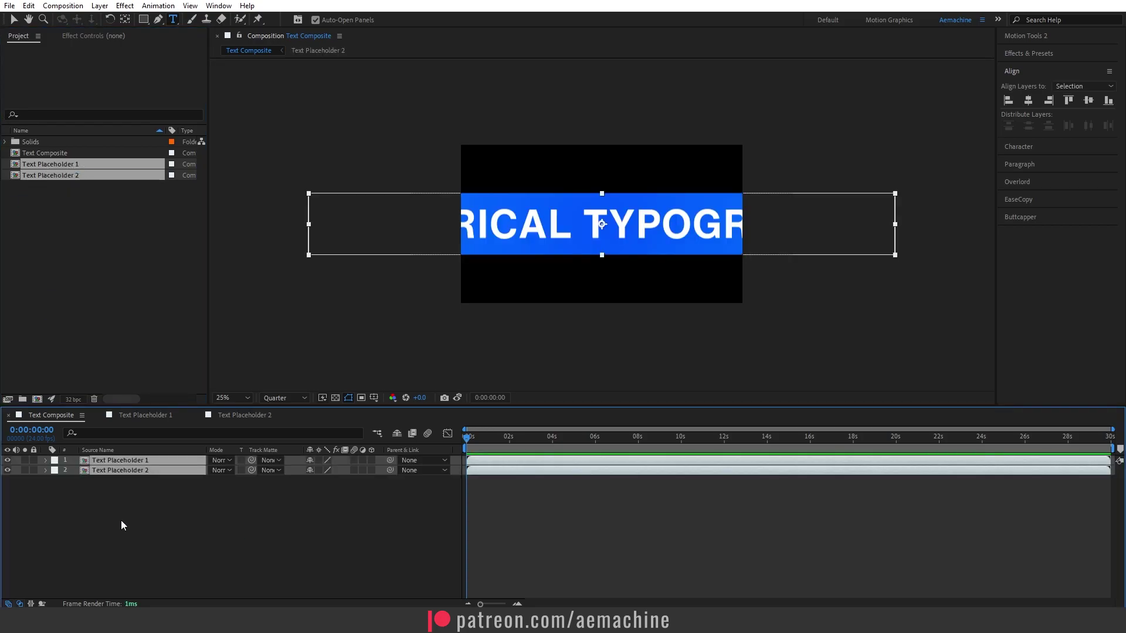
- Add a null object layer and rename it 'Text Null'
right_click(114, 521)
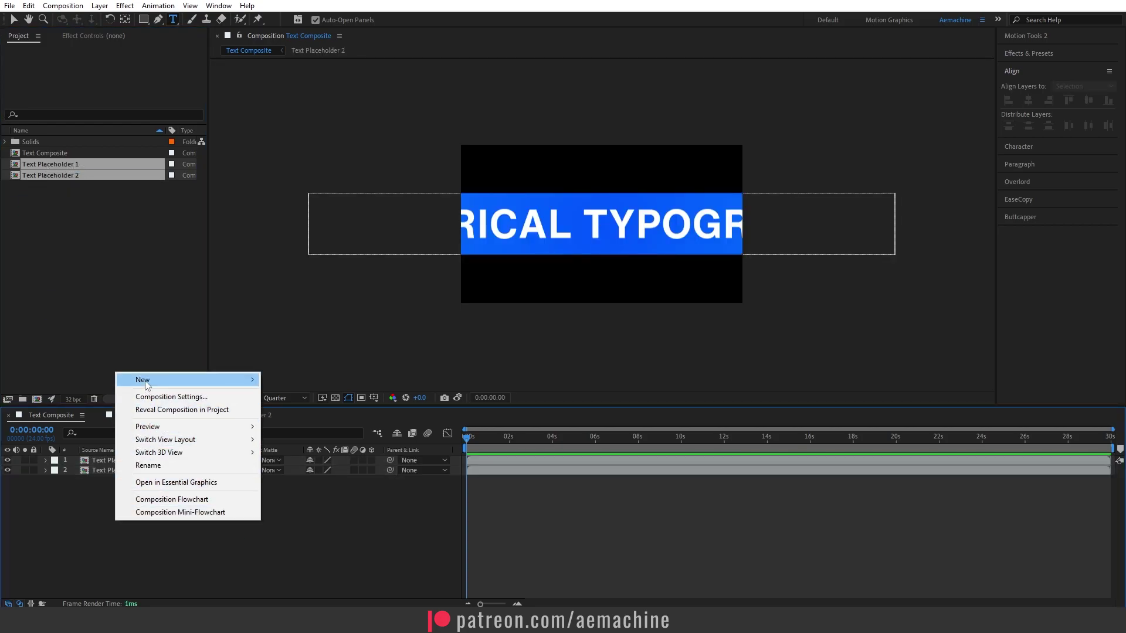
mouse_move(145, 381)
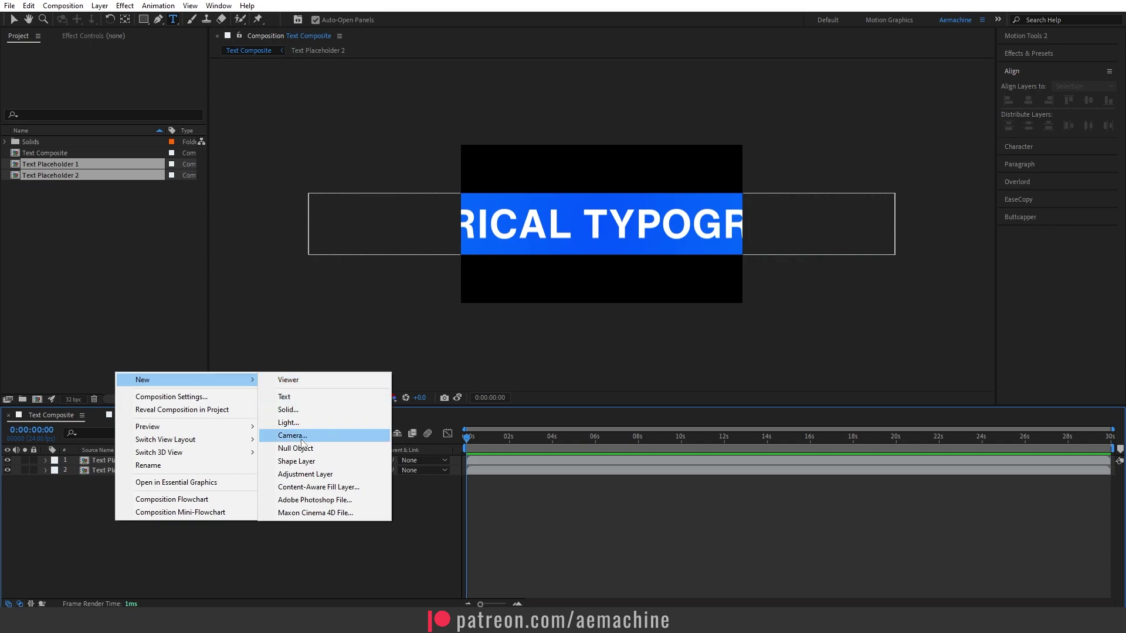
click(285, 449)
click(146, 505)
click(105, 462)
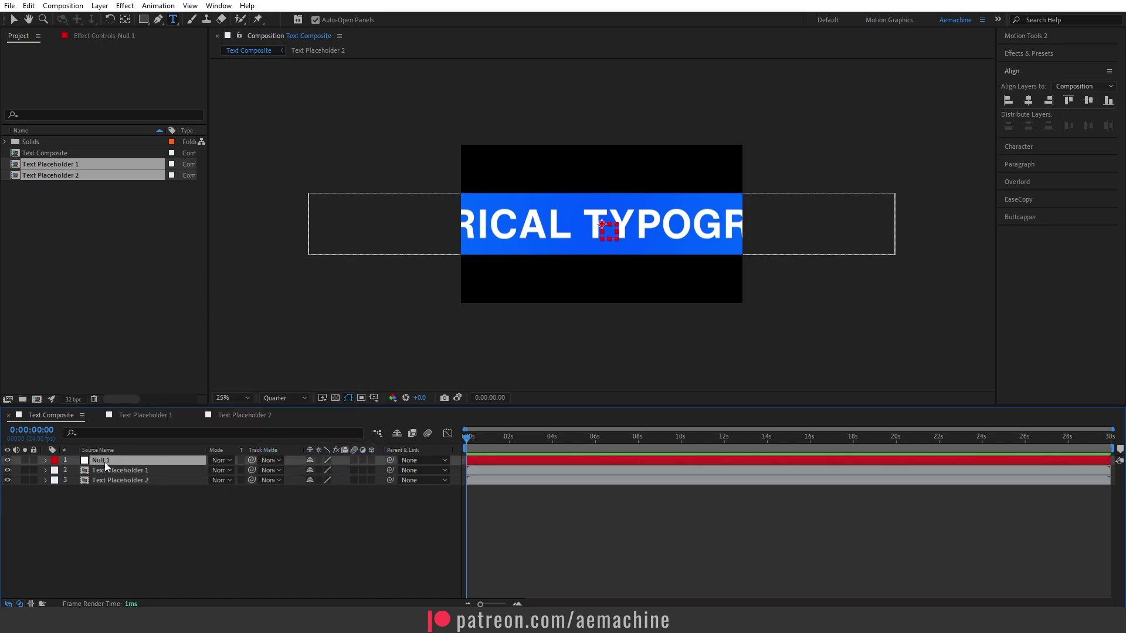
key(Return)
text(Text Null)
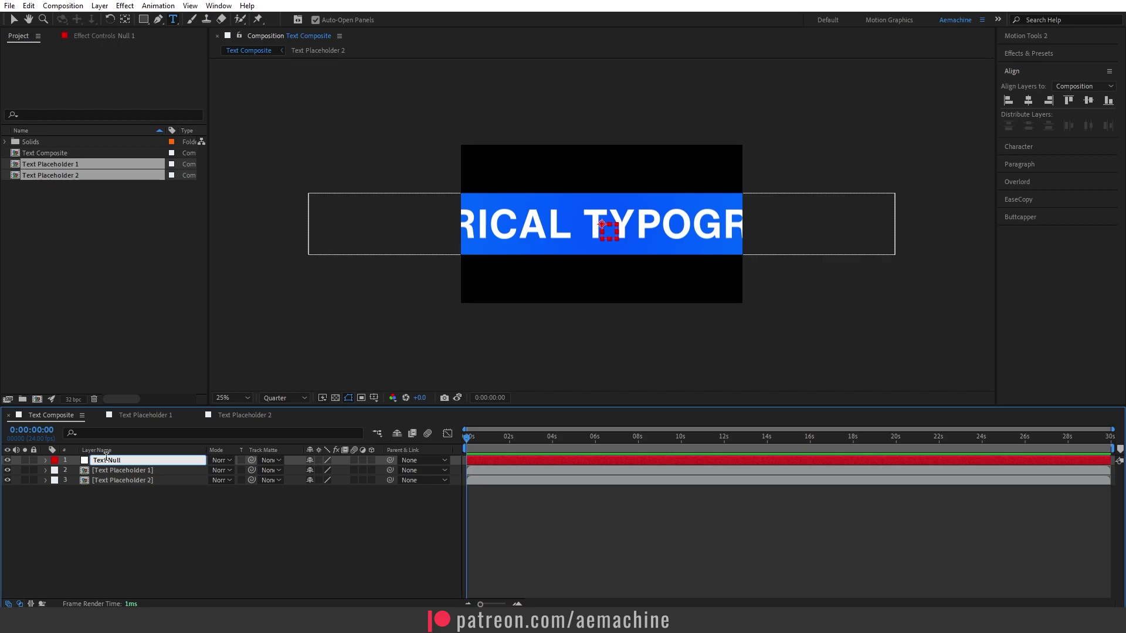
key(Return)
- Duplicate both placeholder layers and move the copies to the bottom of the stack
click(121, 473)
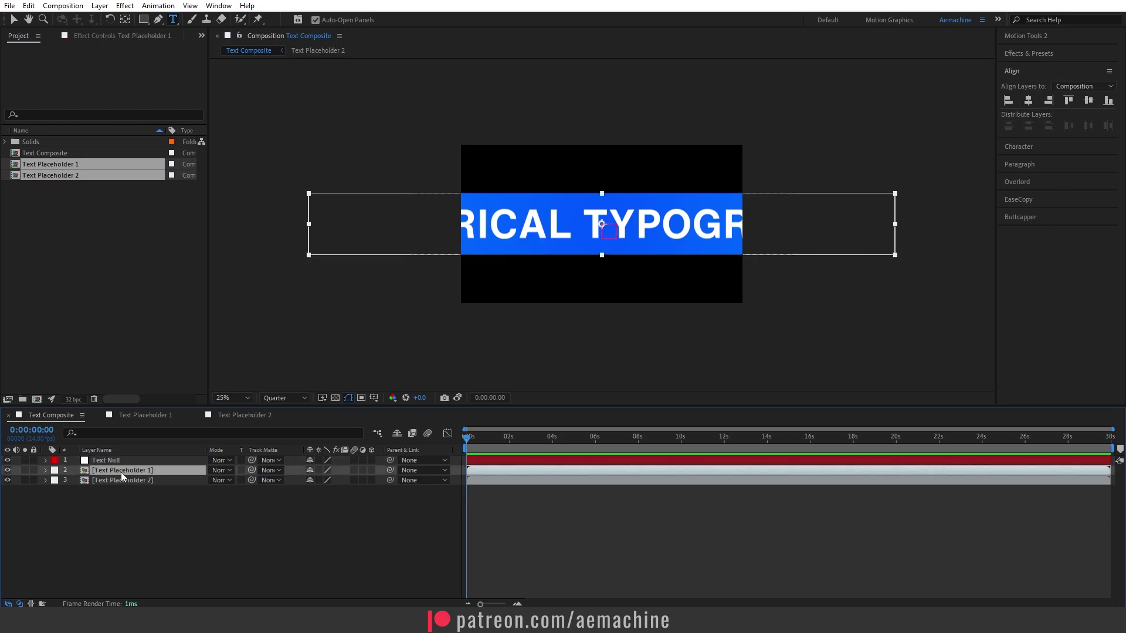
ctrl+click(132, 480)
click(161, 495)
drag(161, 495, 131, 470)
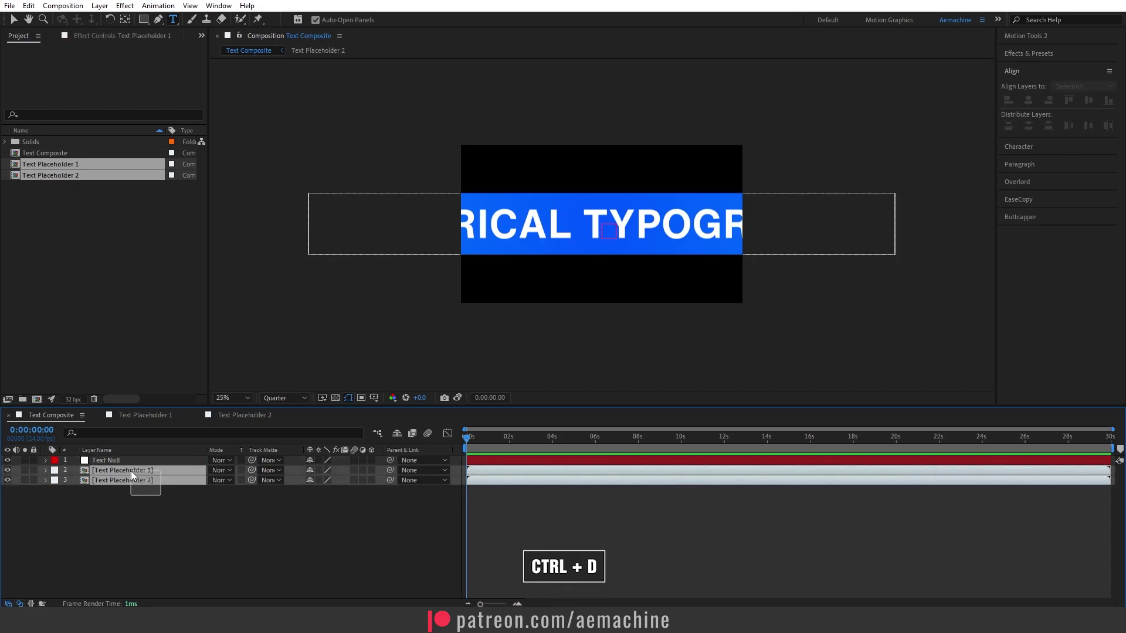
key(ctrl+d)
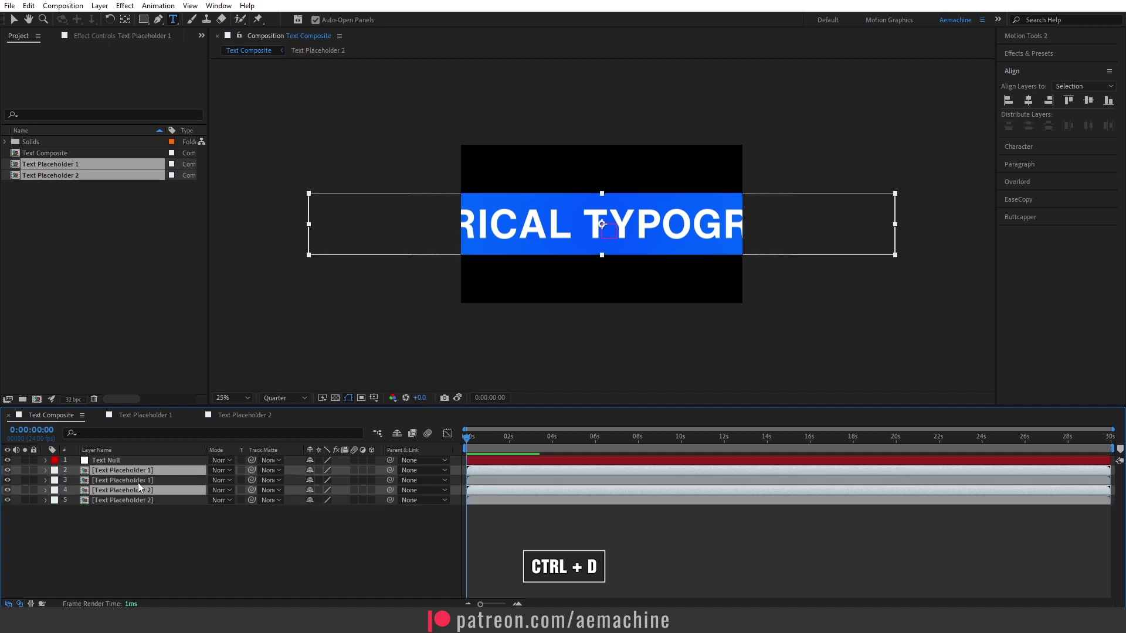
drag(149, 491, 177, 536)
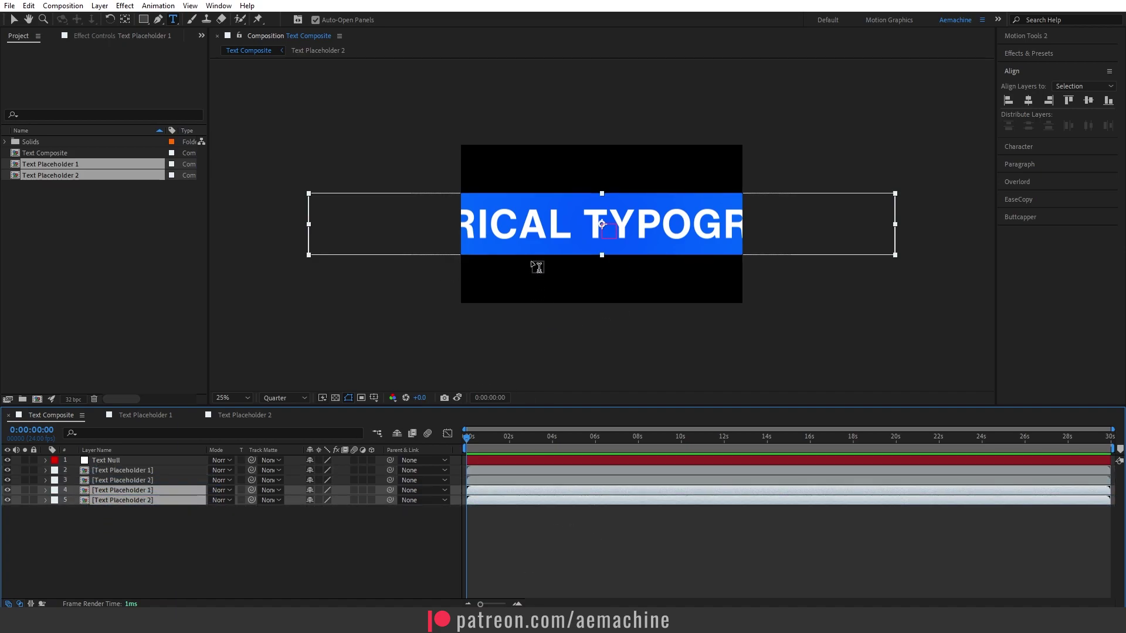
click(199, 547)
- Turn on the 3D switch for Text Null and all four placeholder layers
click(107, 462)
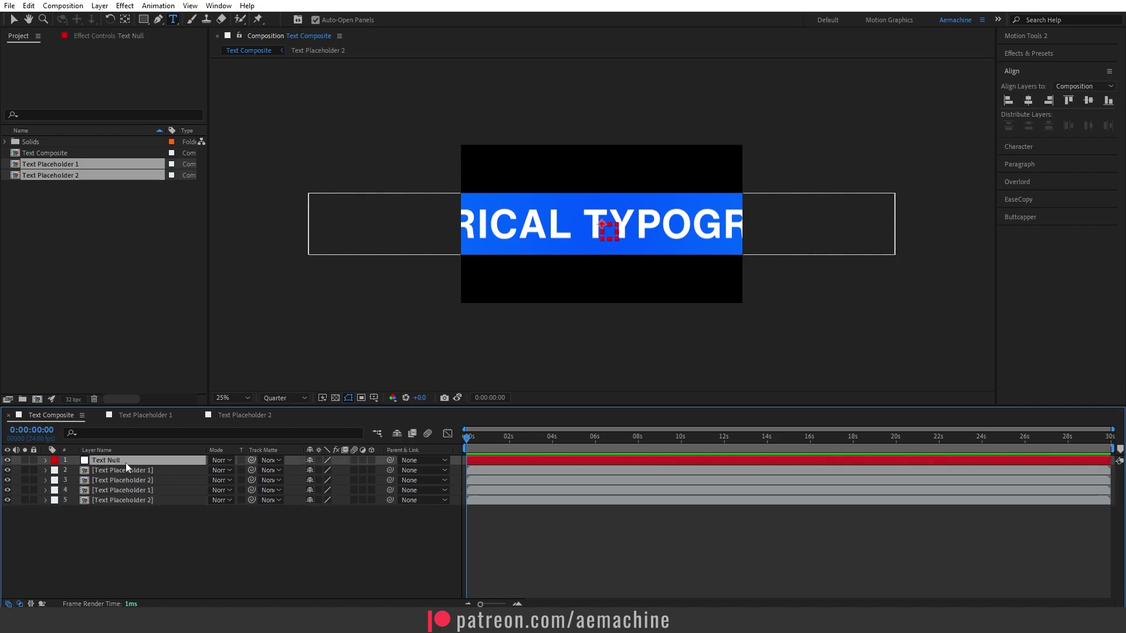
click(371, 460)
drag(156, 520, 135, 532)
click(371, 470)
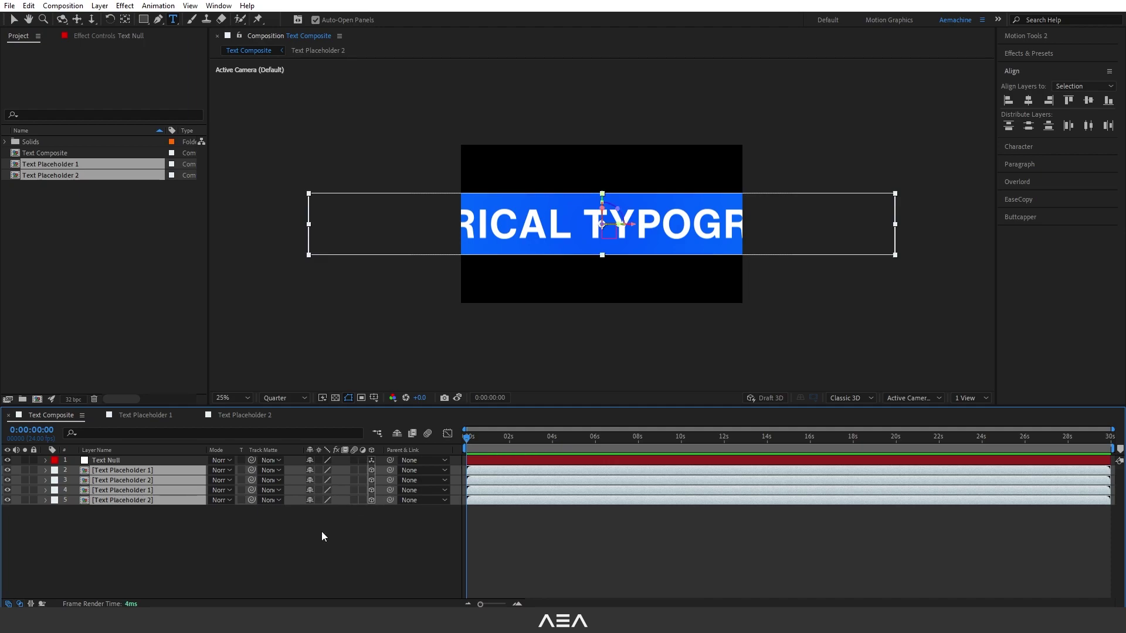
click(322, 531)
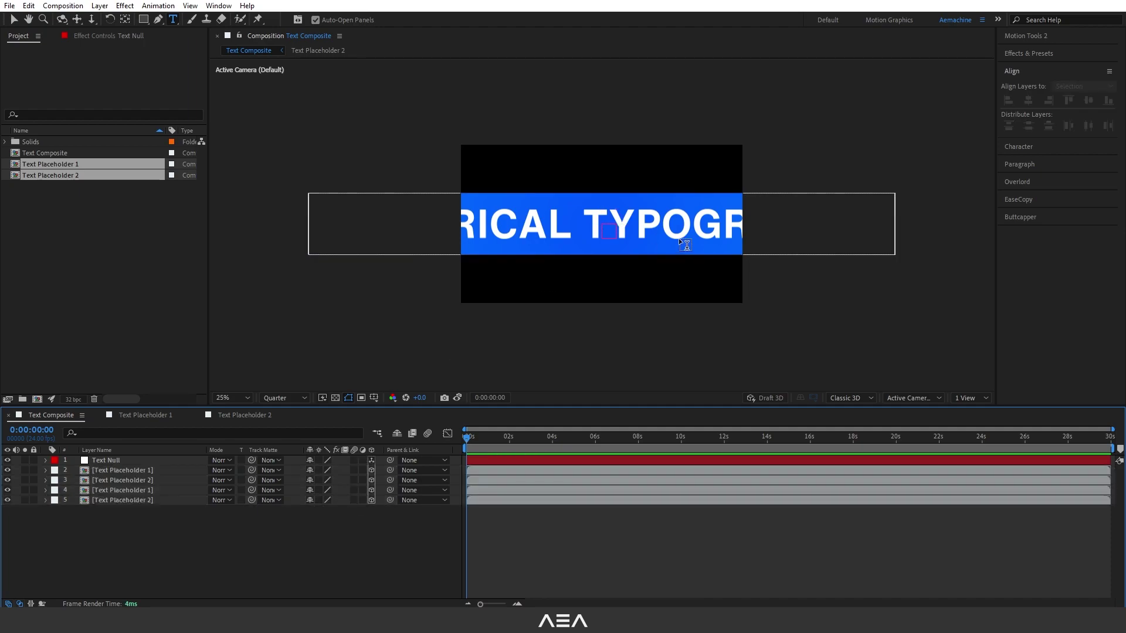
click(63, 19)
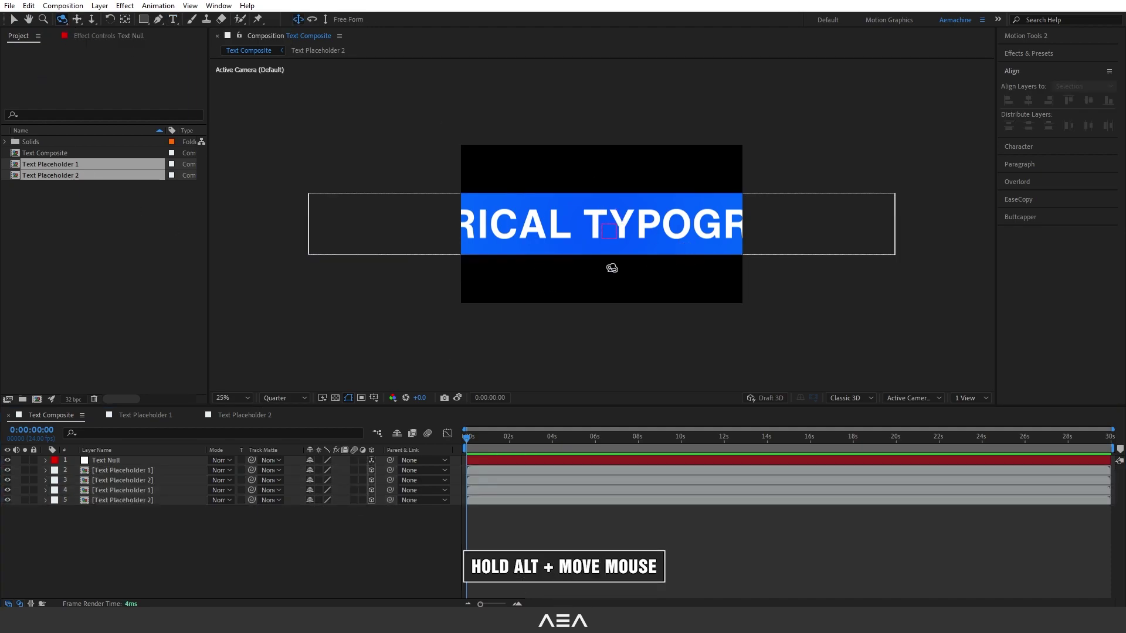
- Switch the viewer to Custom View 1 and orbit until the text band runs diagonally
mouse_move(612, 268)
mouse_down()
mouse_move(608, 254)
mouse_move(635, 254)
mouse_move(649, 273)
mouse_move(629, 267)
mouse_up()
click(916, 395)
click(930, 522)
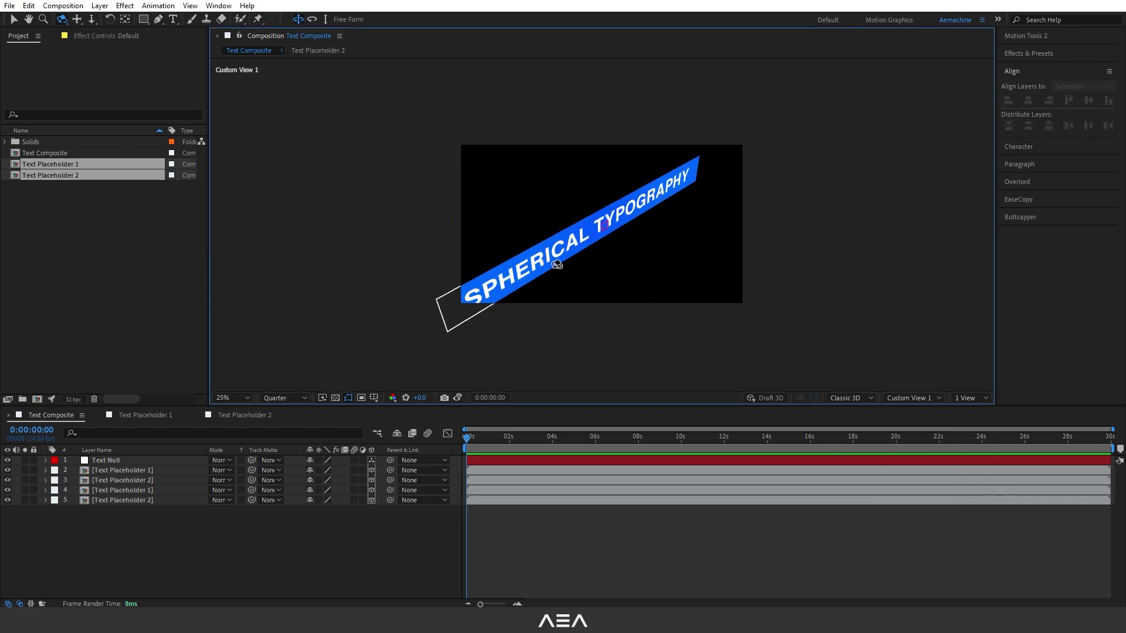
mouse_move(557, 264)
mouse_down()
mouse_move(580, 248)
mouse_move(576, 256)
mouse_up()
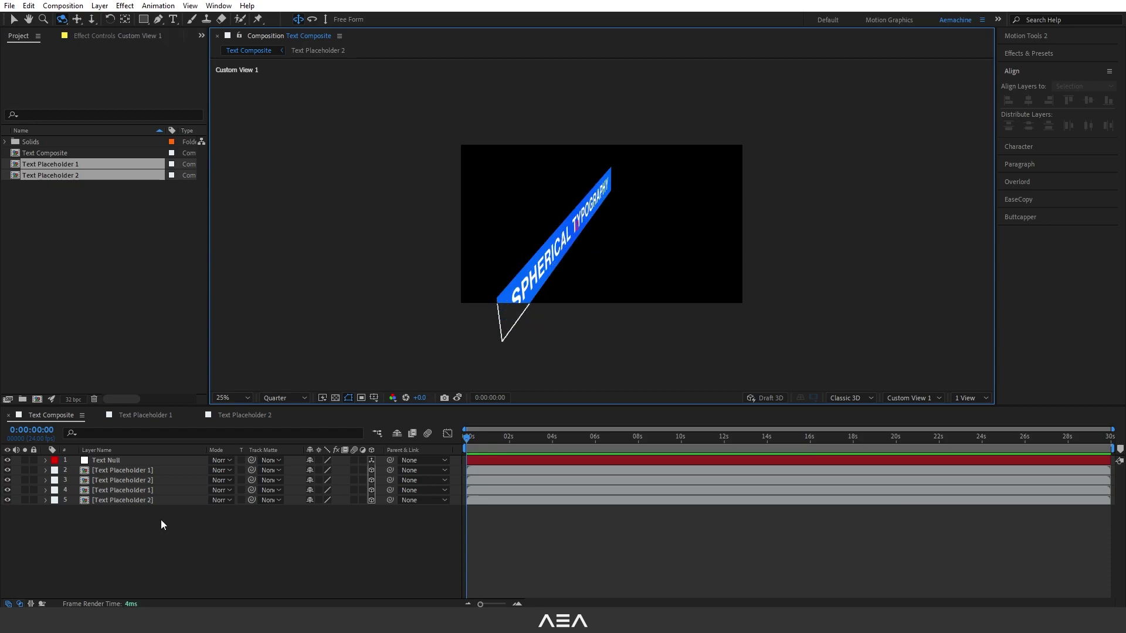
drag(165, 518, 131, 475)
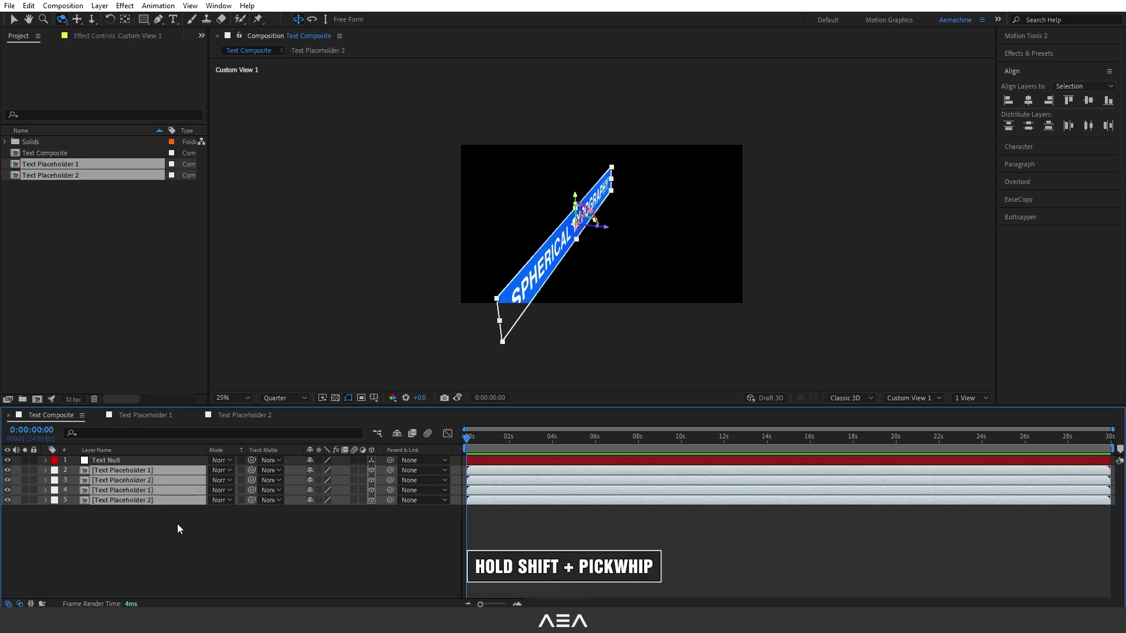
- Parent the four placeholder layers to Text Null
drag(390, 470, 121, 460)
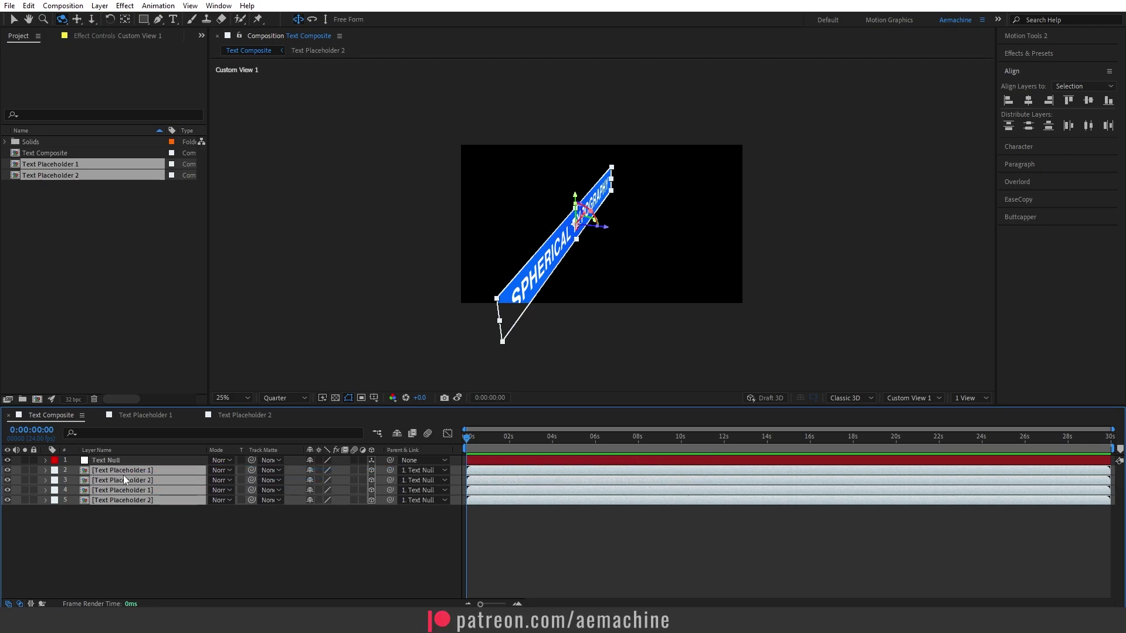
key(p)
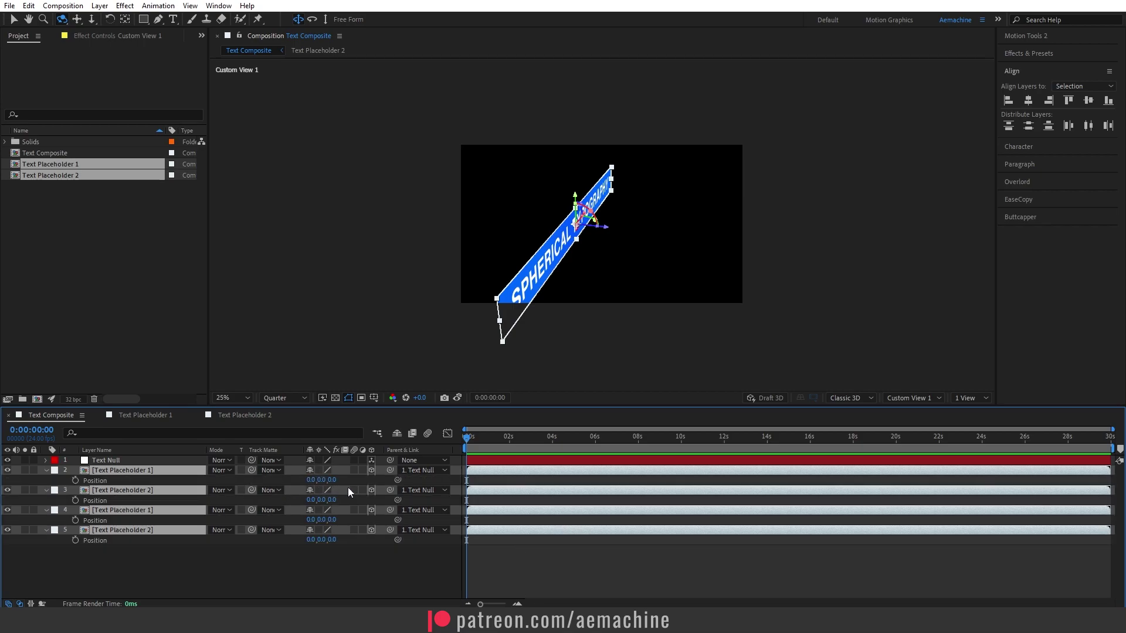
click(45, 471)
scroll(582, 311, up, 2)
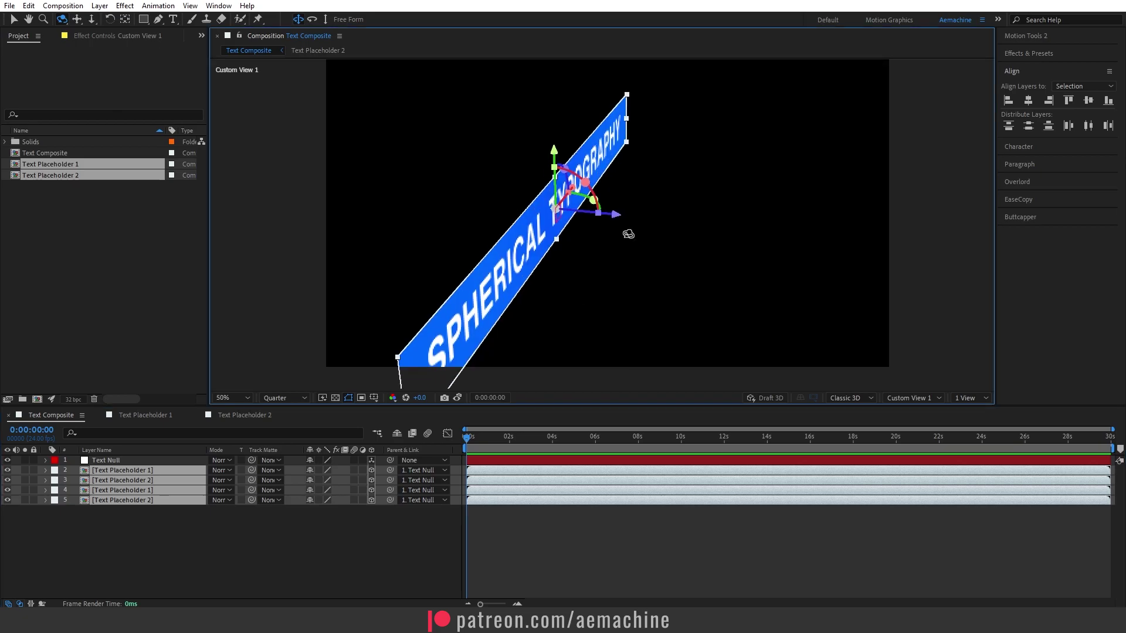
- Push the top Text Placeholder 1 layer forward along its Z axis
click(136, 520)
click(140, 470)
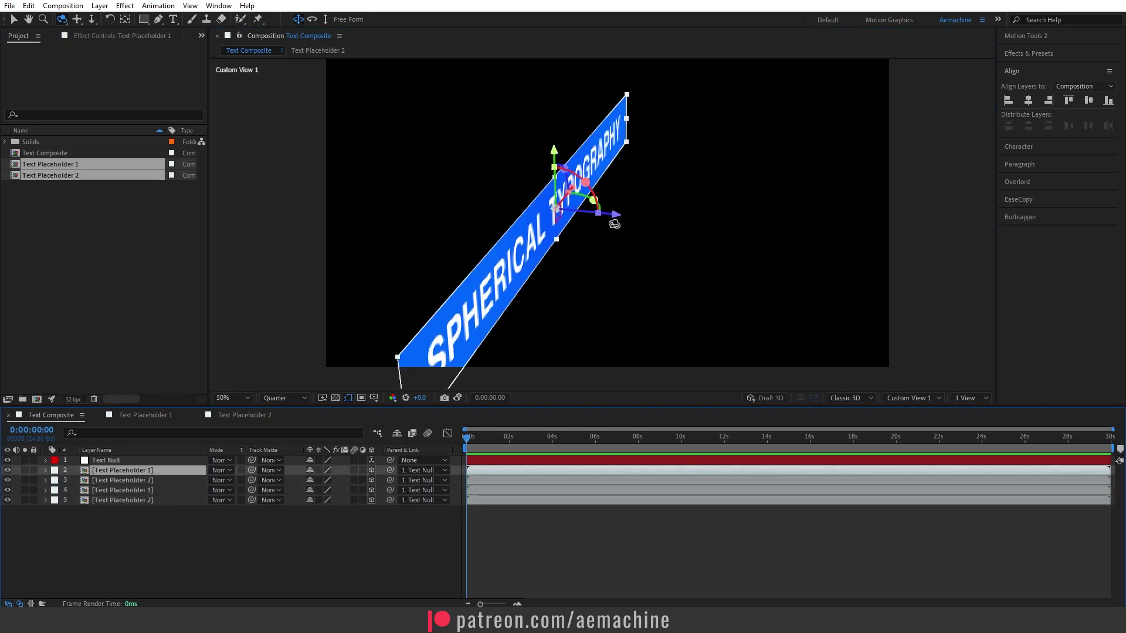
click(14, 19)
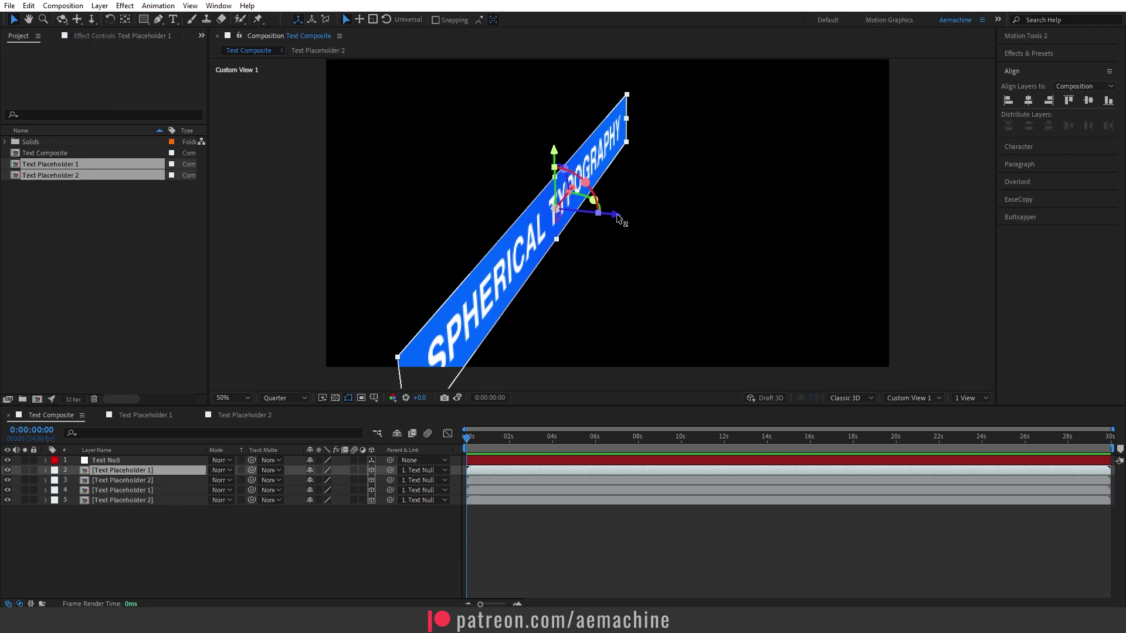
drag(617, 215, 649, 222)
- Set the top Text Placeholder 1 layer's Z position to -210
click(143, 470)
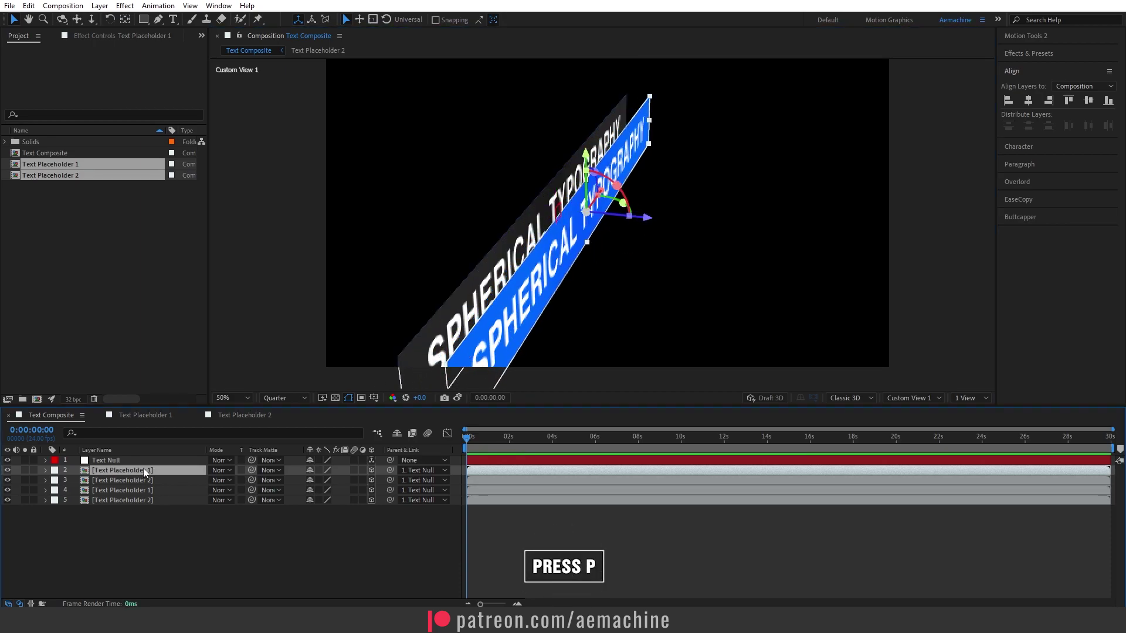
key(p)
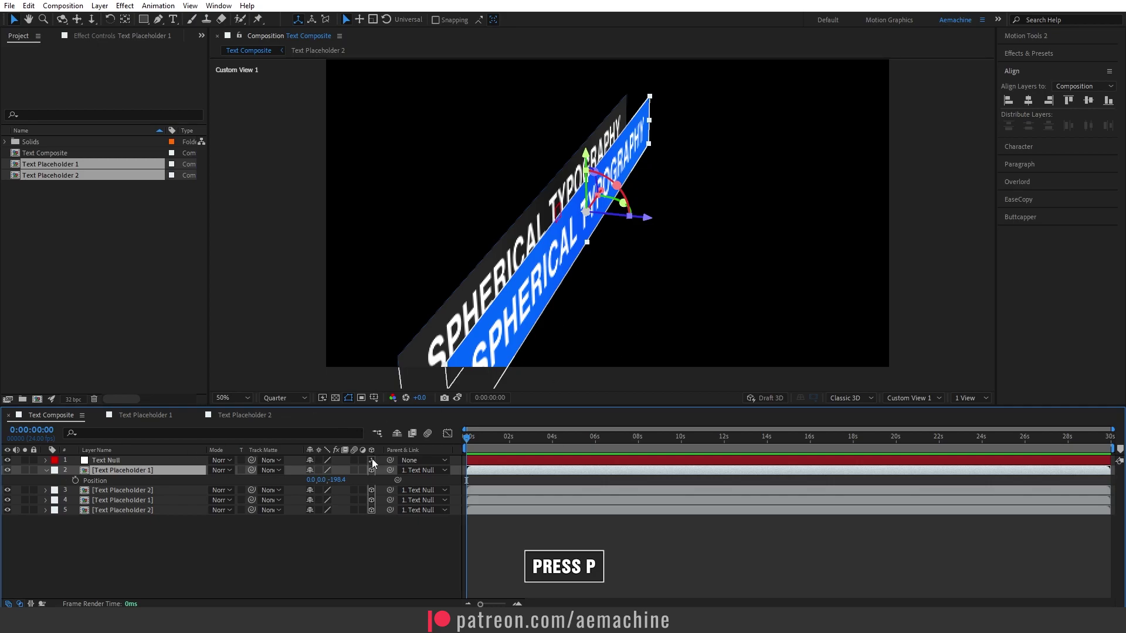
click(337, 480)
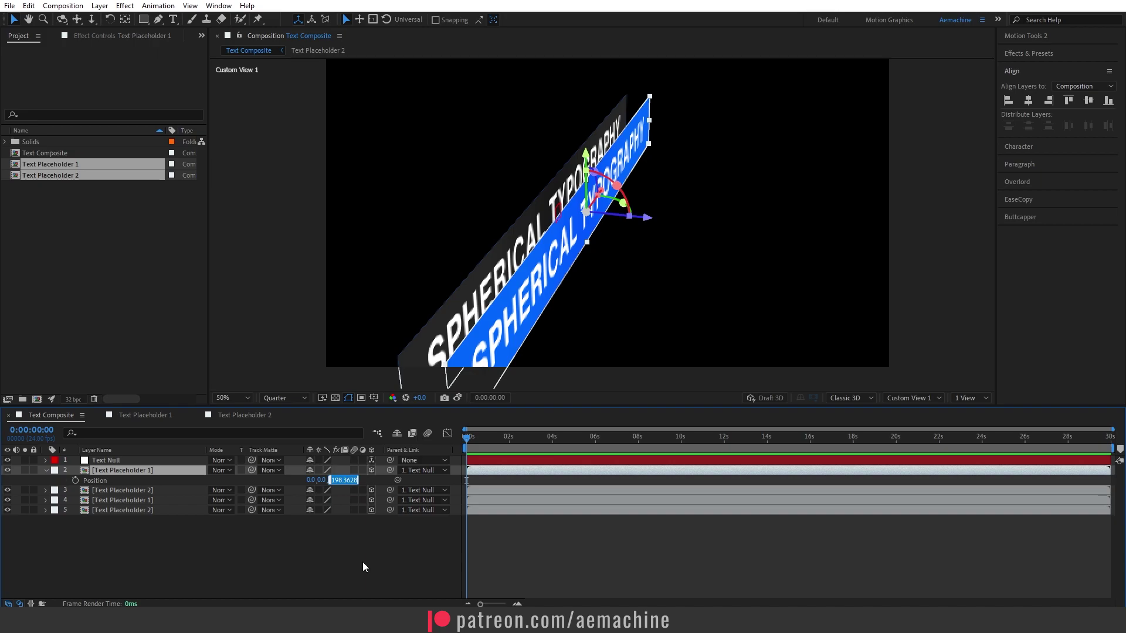
text(-210)
key(Return)
click(582, 262)
drag(582, 261, 598, 258)
- Set the second Text Placeholder 1 layer's Z position to 210
click(126, 491)
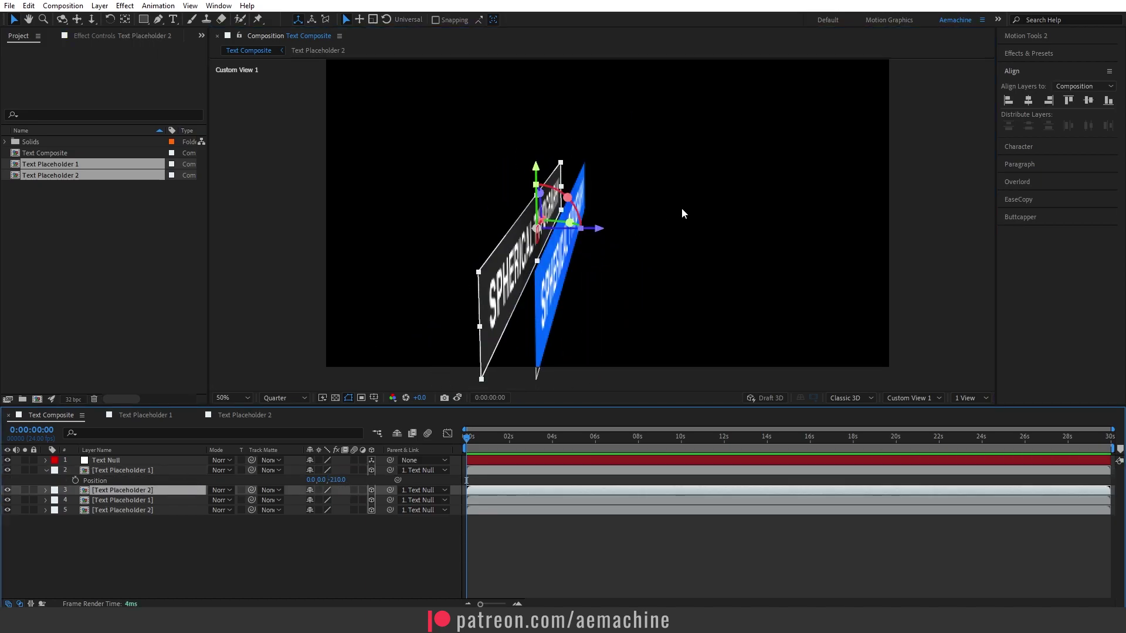
click(147, 502)
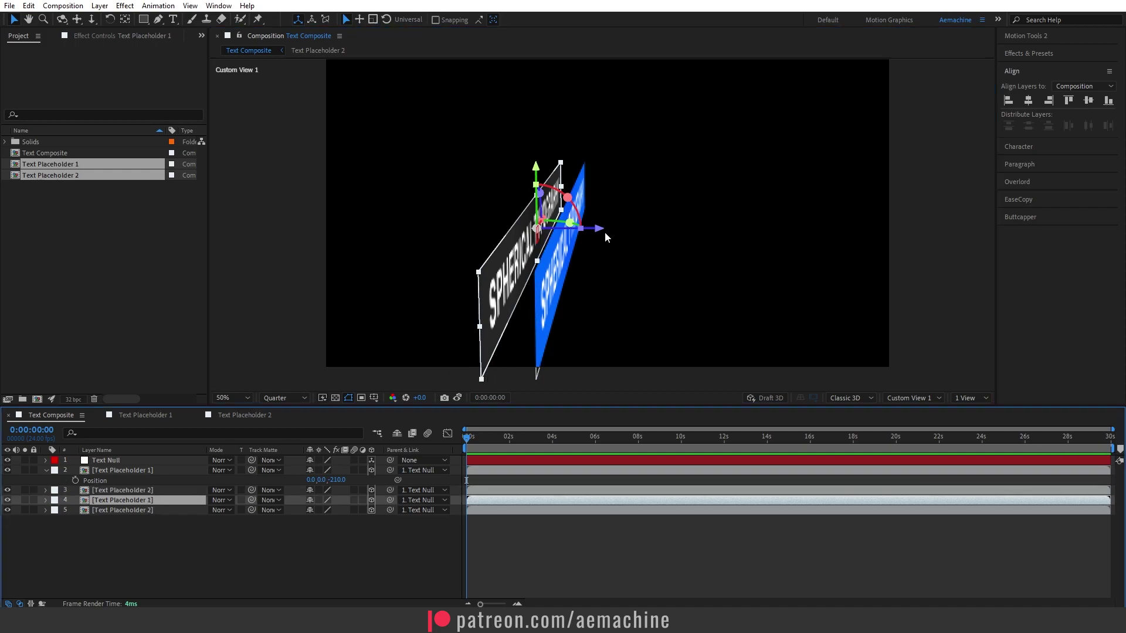
drag(603, 236, 583, 251)
key(ctrl+z)
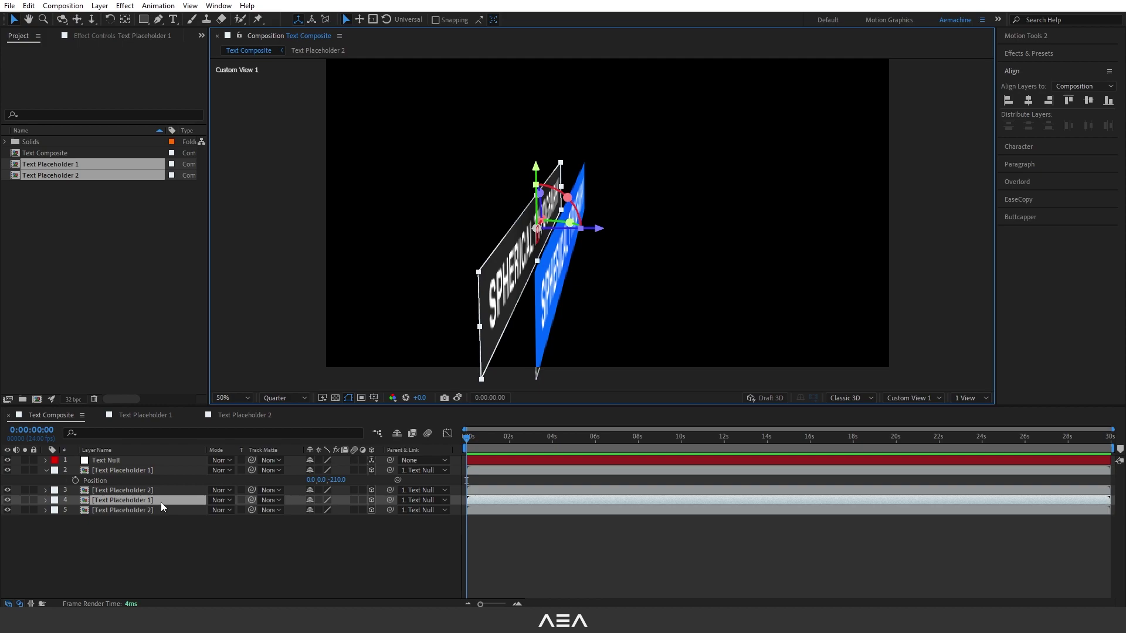
key(p)
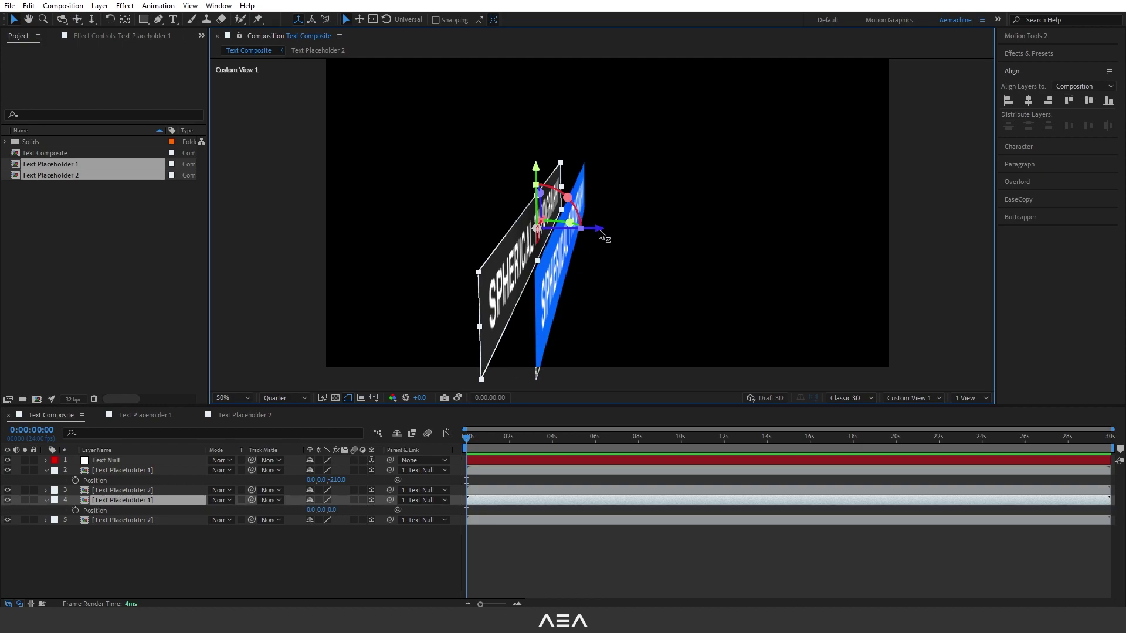
drag(604, 237, 574, 237)
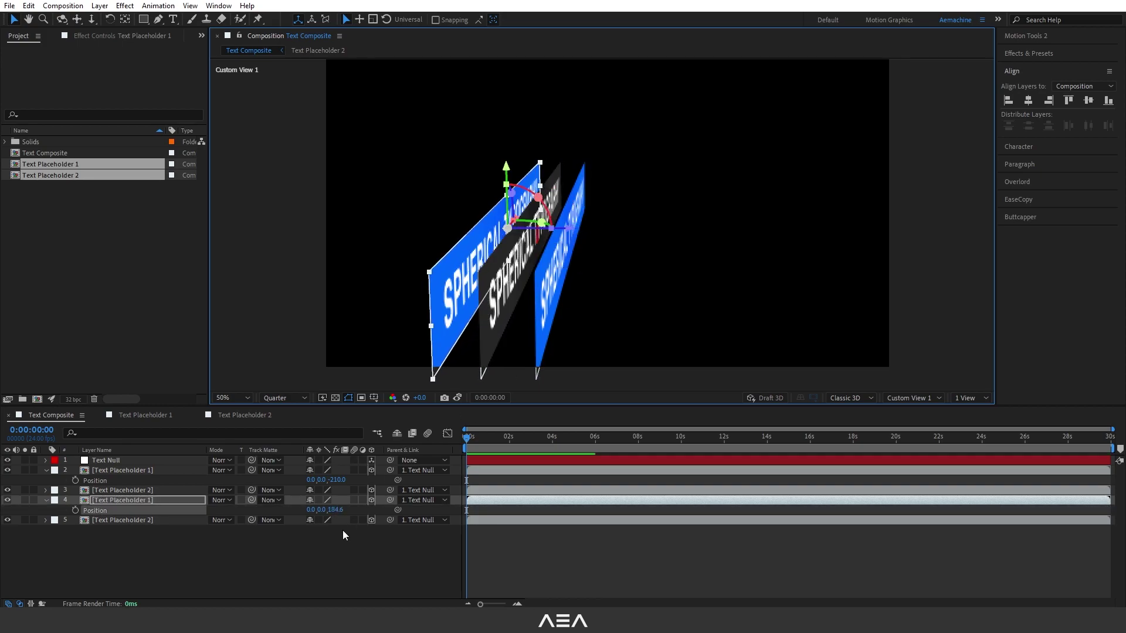
click(334, 509)
text(210)
key(Return)
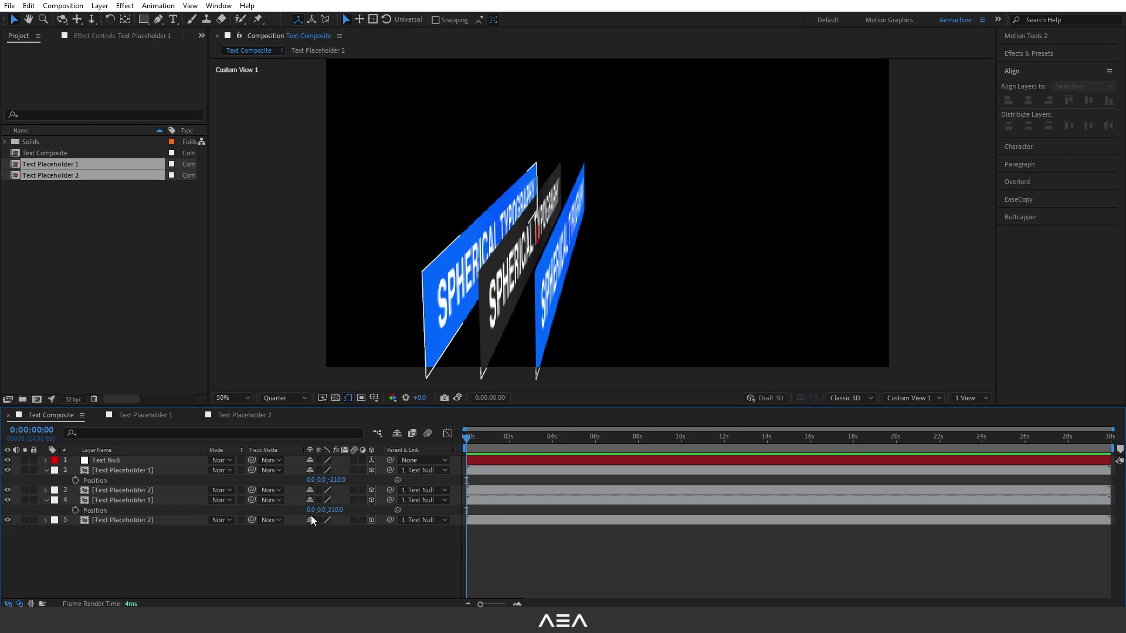
click(113, 490)
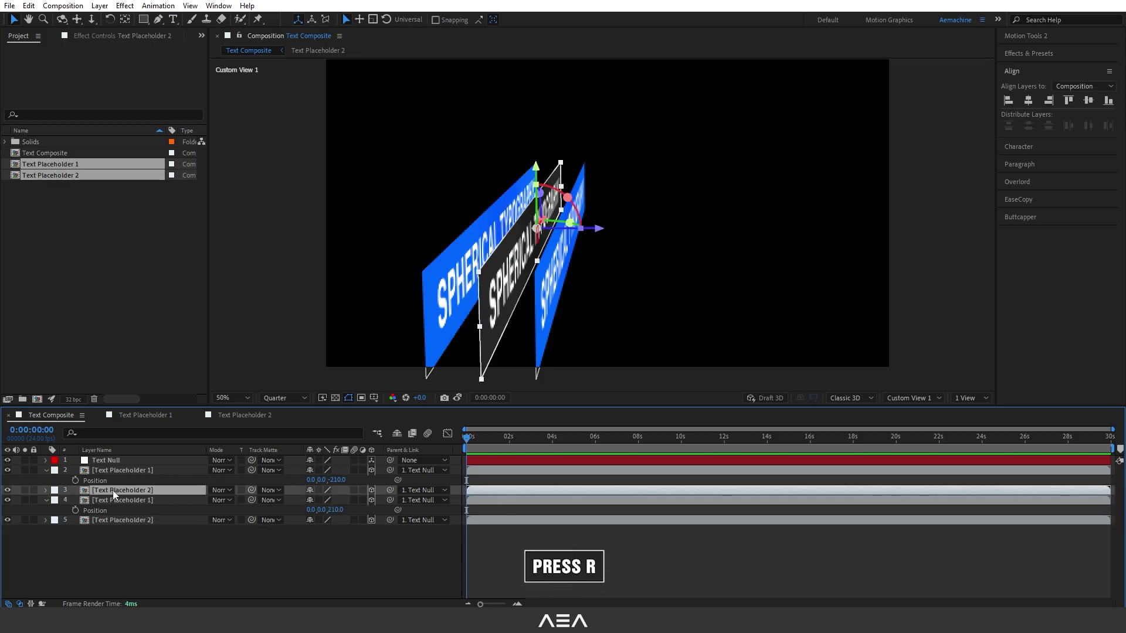
- Rotate the first Text Placeholder 2 layer to X Rotation -90° so it lies flat
key(r)
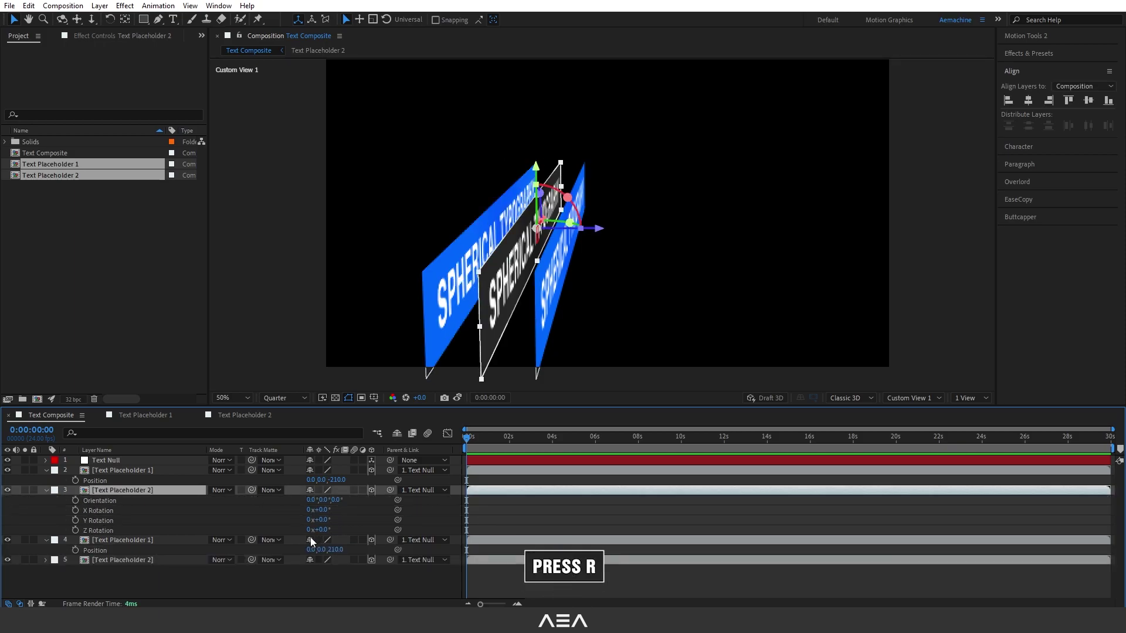
drag(319, 510, 286, 513)
click(323, 509)
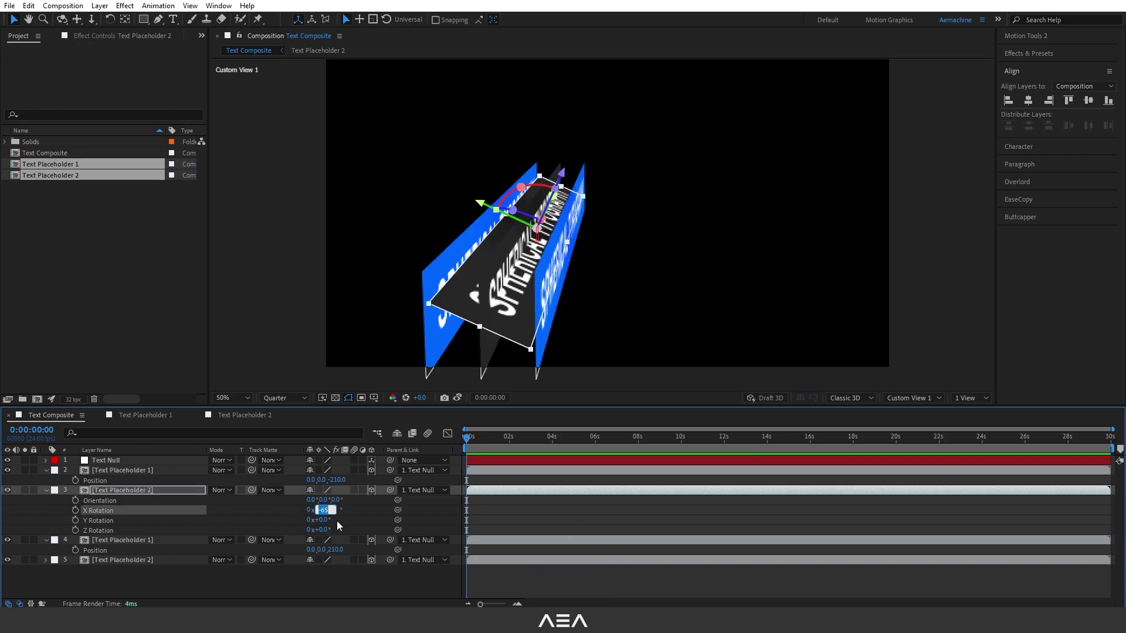
click(349, 520)
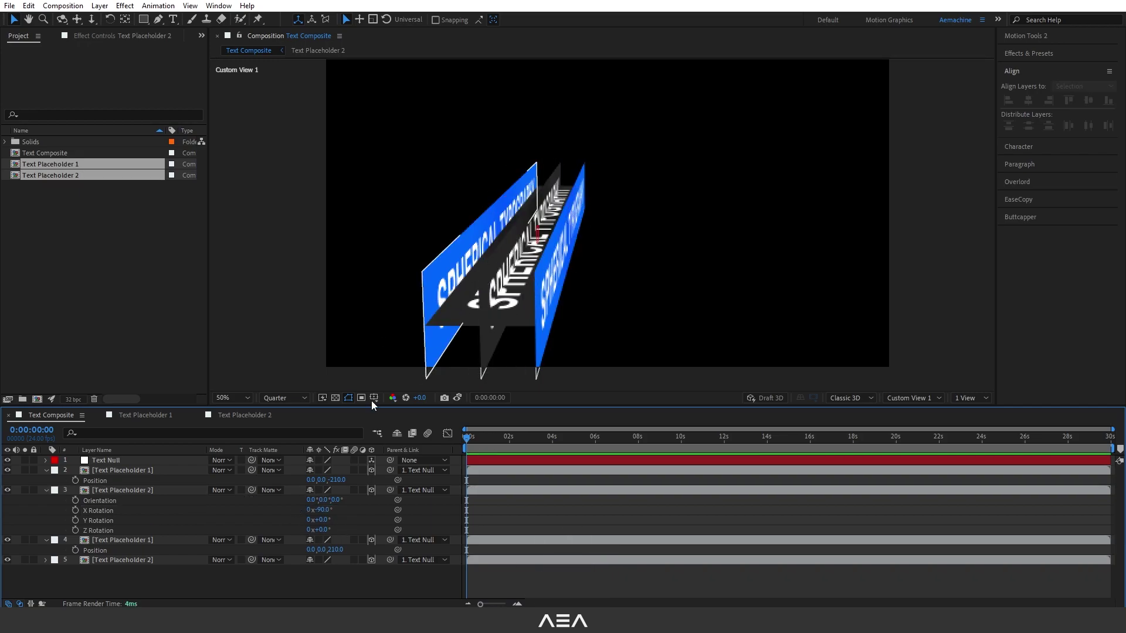
click(131, 489)
drag(536, 172, 539, 138)
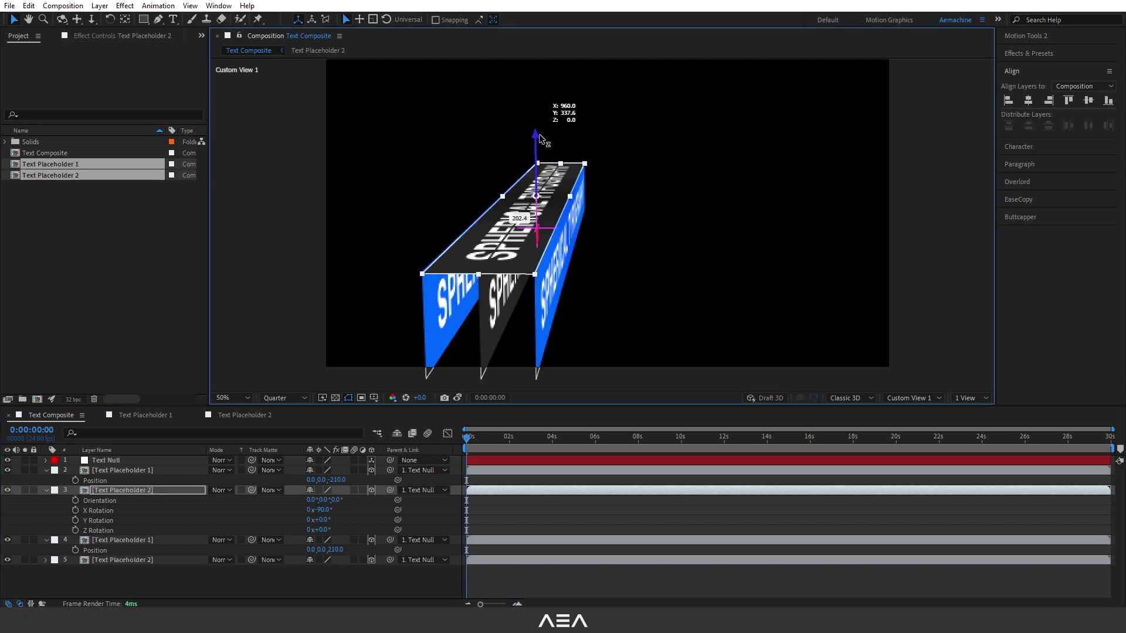
- Set that layer's Y position to -210 to form the top face
click(144, 491)
key(p)
click(332, 499)
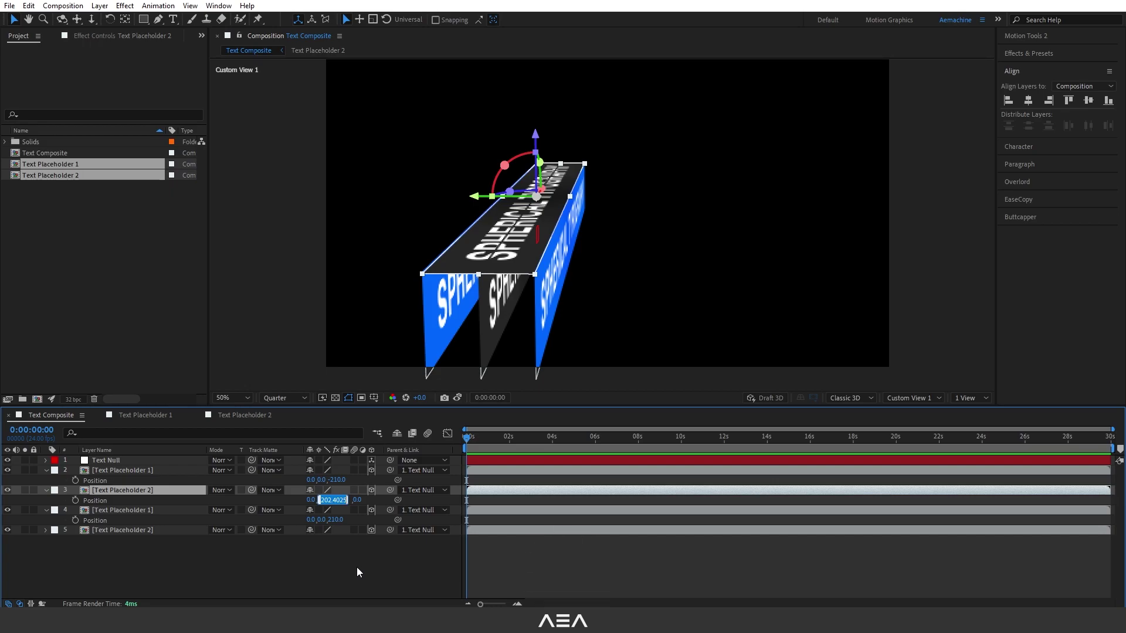
text(-210)
click(346, 571)
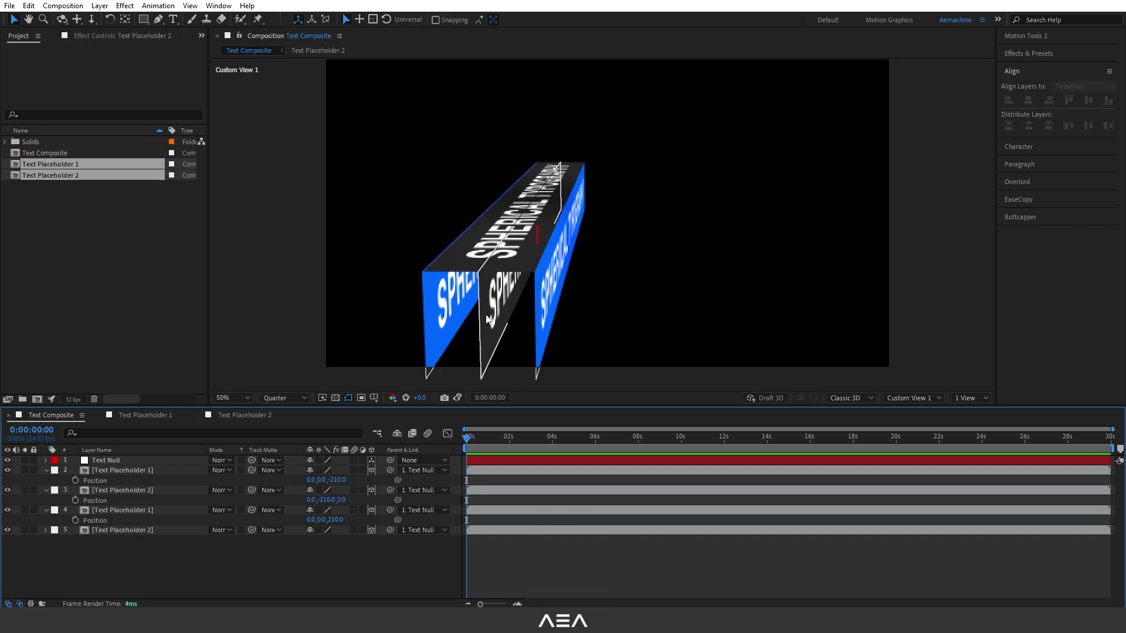
- Rotate the second Text Placeholder 2 layer to X Rotation 90°
click(189, 531)
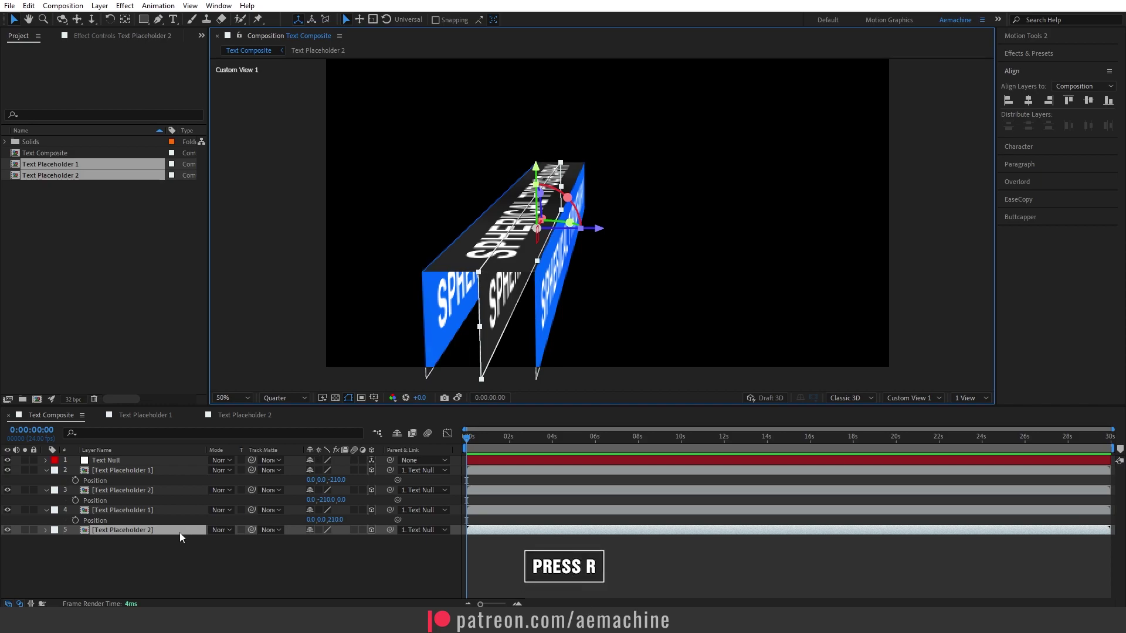
key(r)
click(325, 554)
text(90)
key(Return)
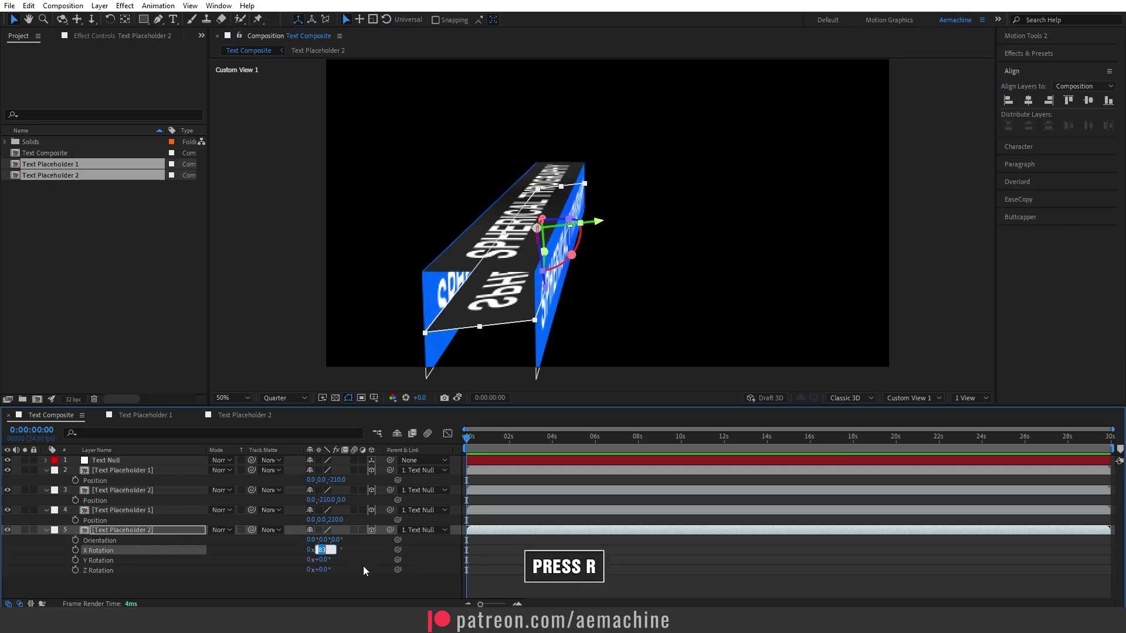
click(362, 565)
click(160, 530)
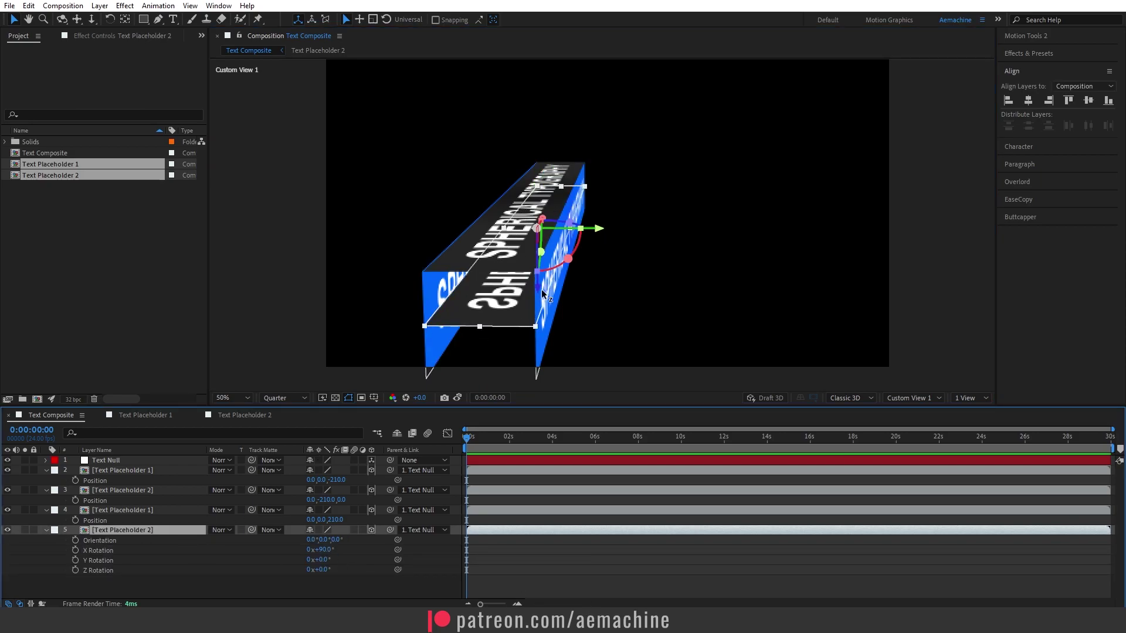
drag(541, 291, 542, 330)
- Set its Y position to 210 to form the bottom face of the box
click(144, 531)
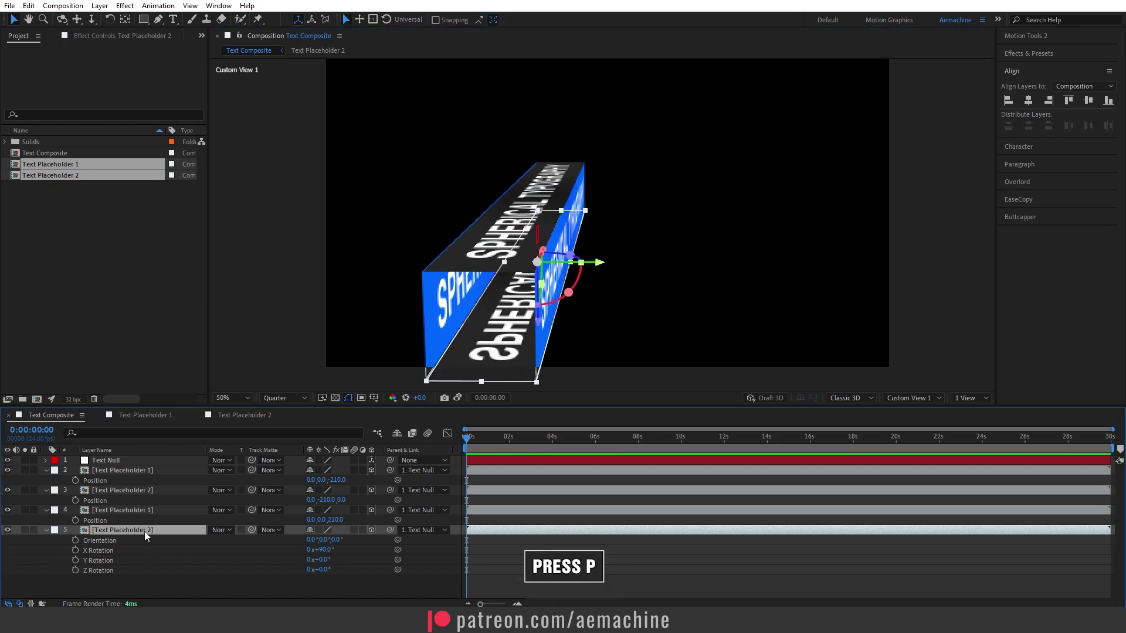
key(p)
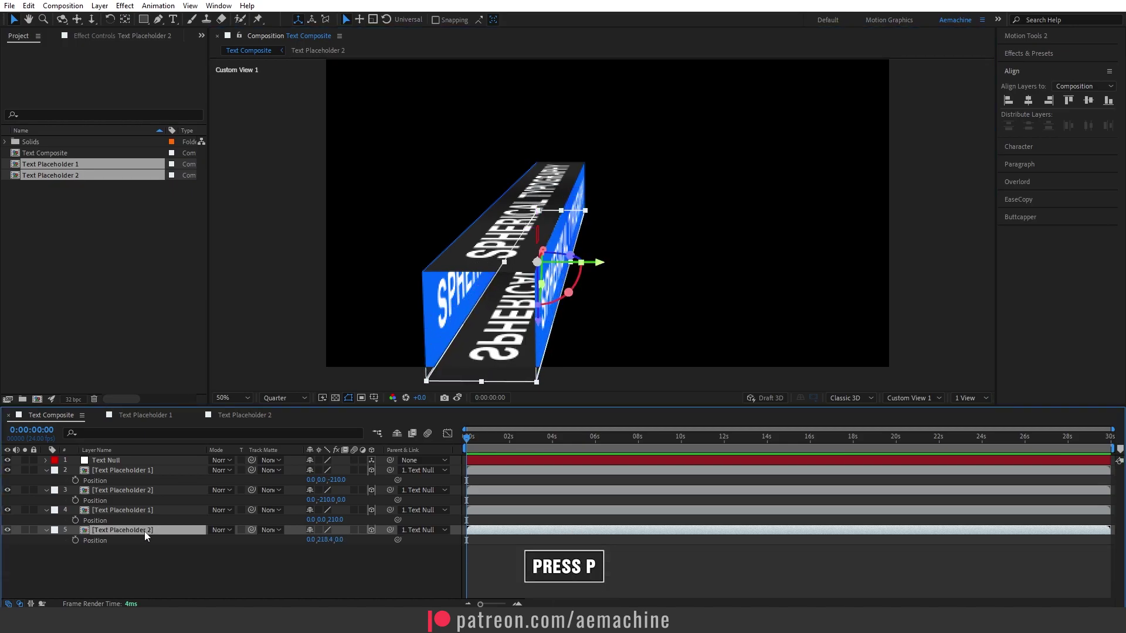
click(324, 541)
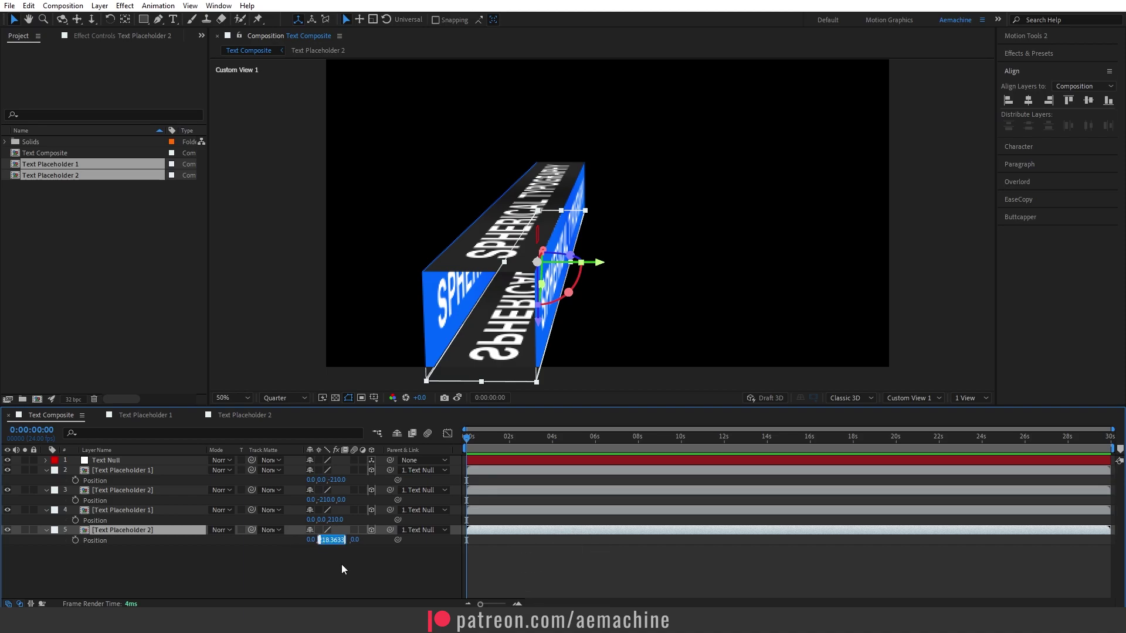
text(210)
click(321, 564)
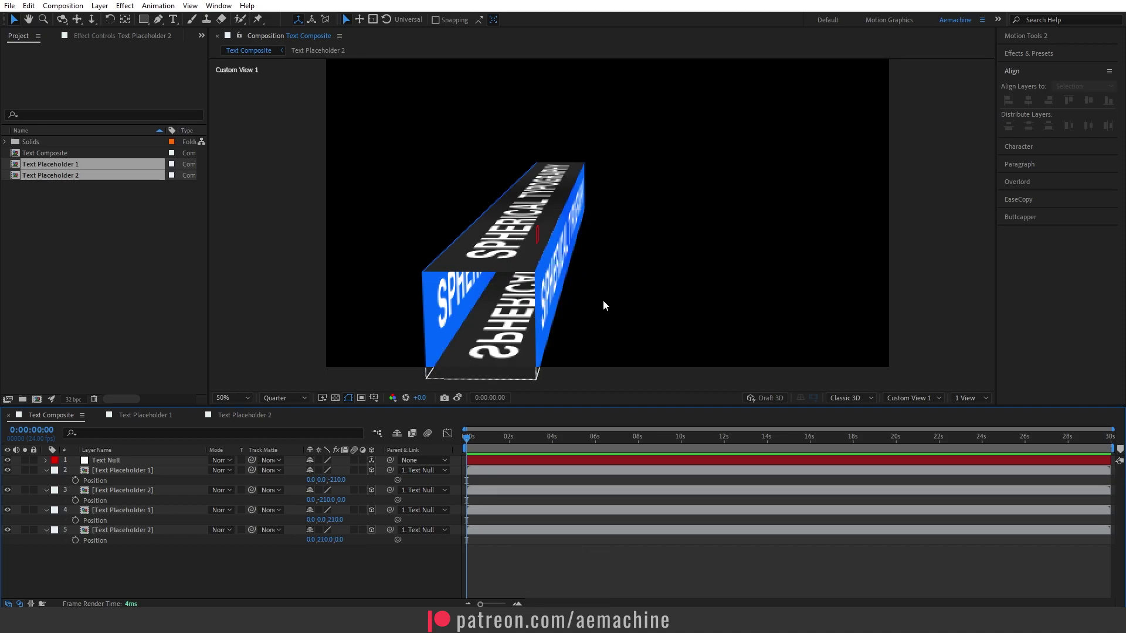
mouse_move(603, 301)
mouse_down()
mouse_move(573, 272)
mouse_move(453, 280)
mouse_move(598, 279)
mouse_up()
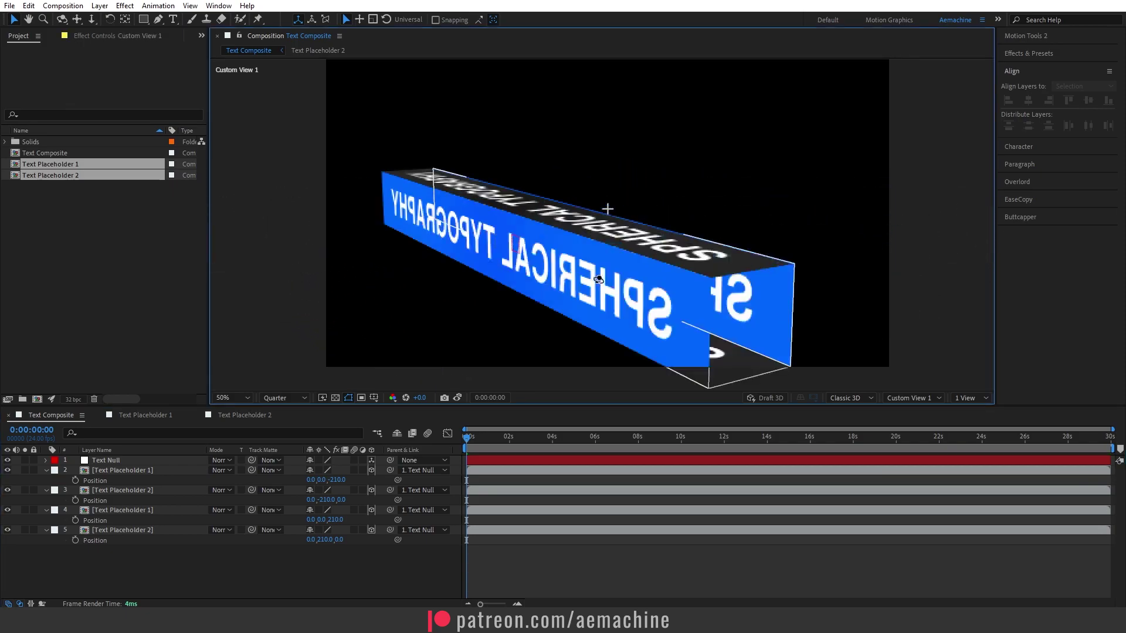
- Show the text box straight-on through the reset Active Camera (Default) view, zoomed out to 25%
key(ctrl+z)
click(910, 397)
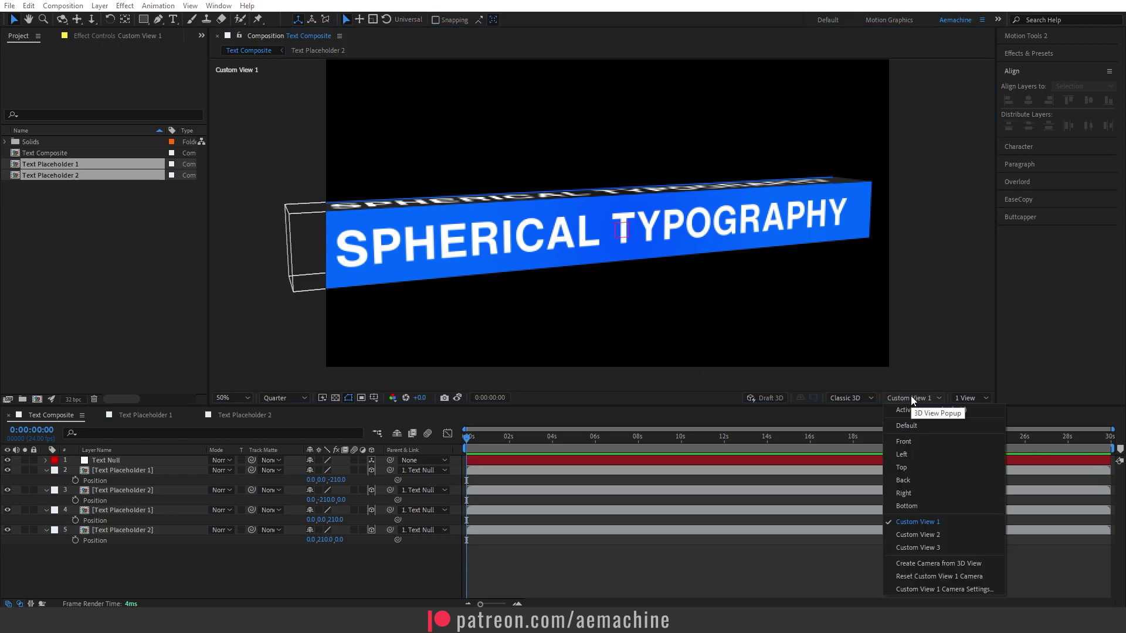
click(914, 410)
click(910, 397)
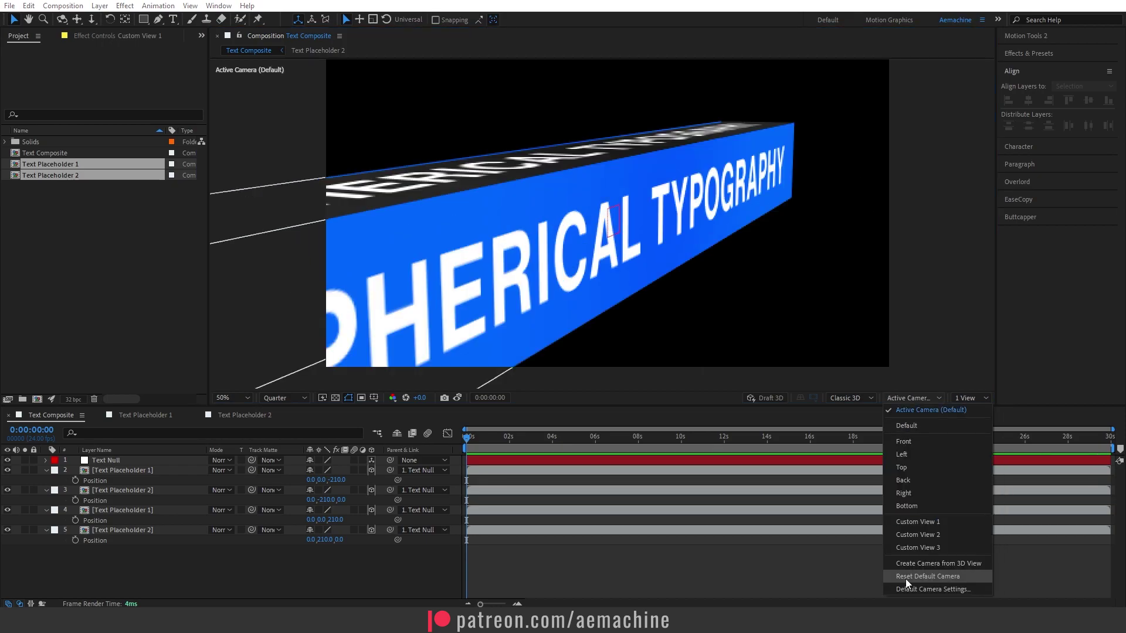
click(905, 577)
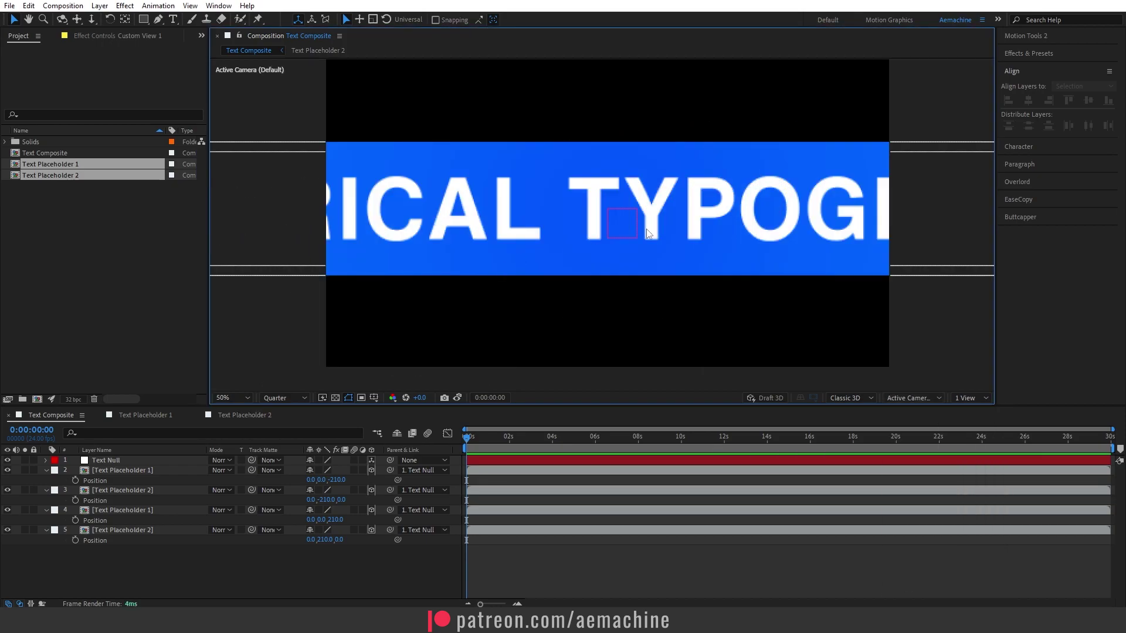
key(comma)
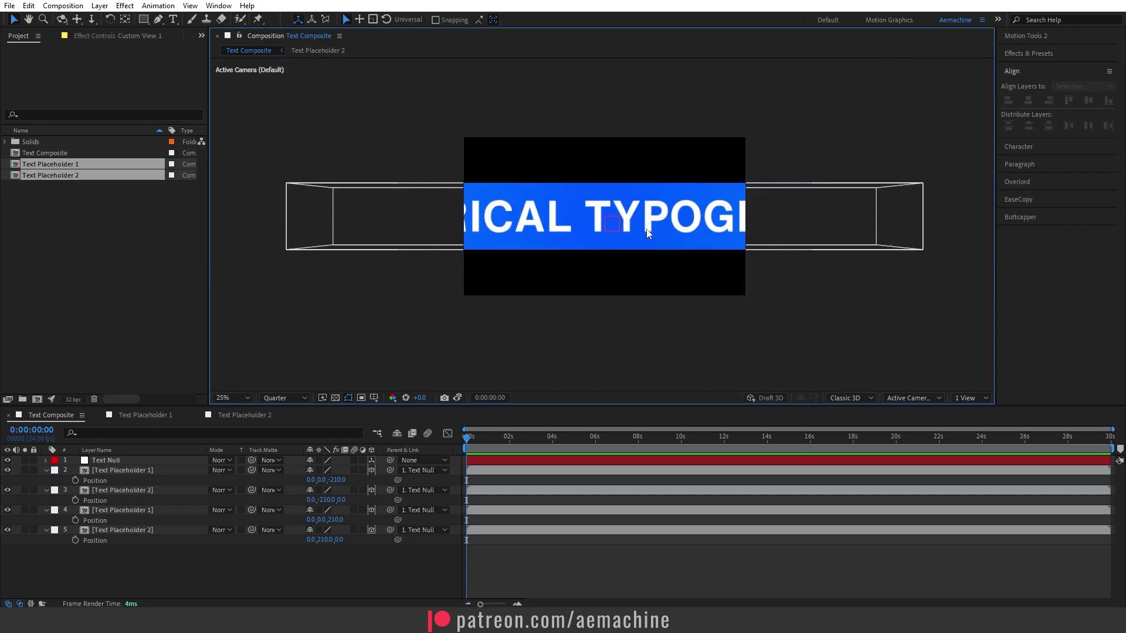
click(115, 460)
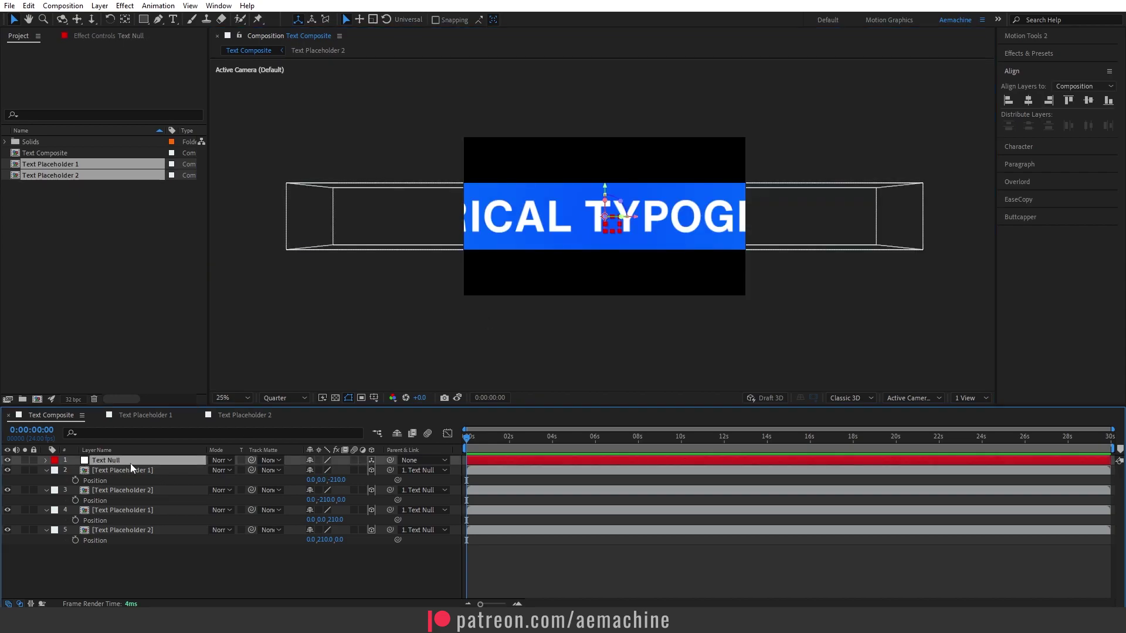
- Scale the Text Null down to 50%
key(s)
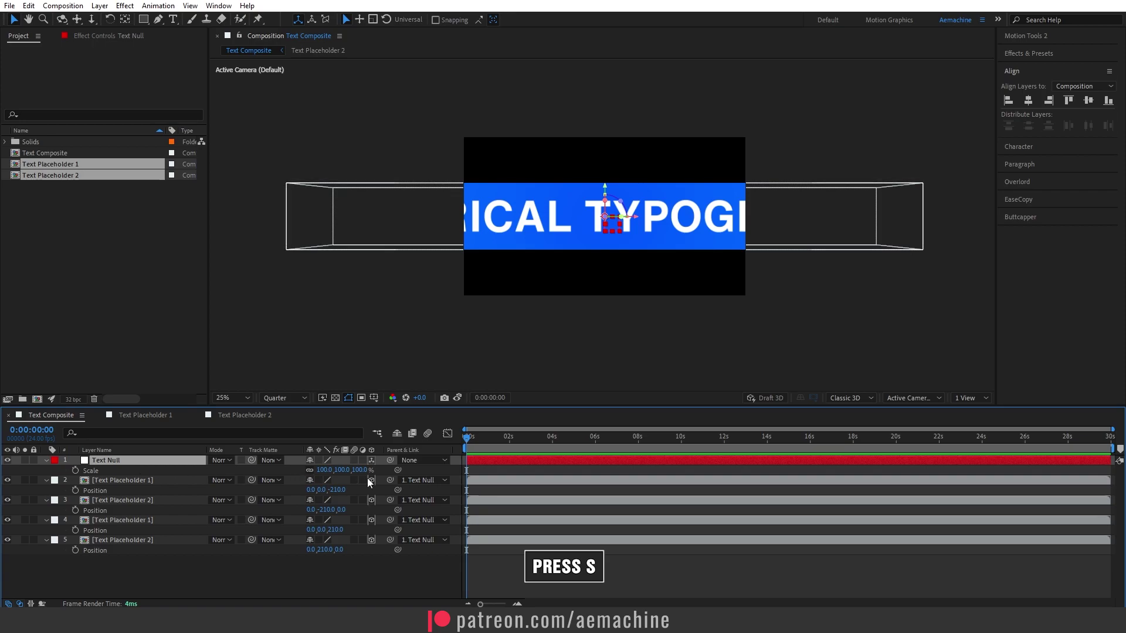
drag(359, 470, 331, 470)
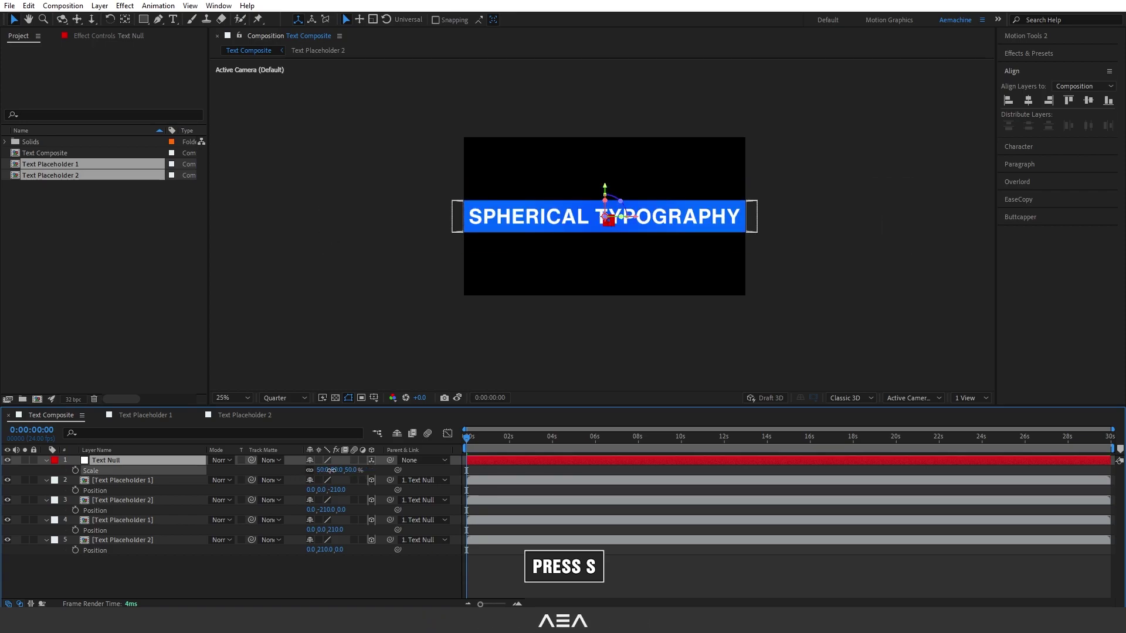
scroll(571, 315, up, 1)
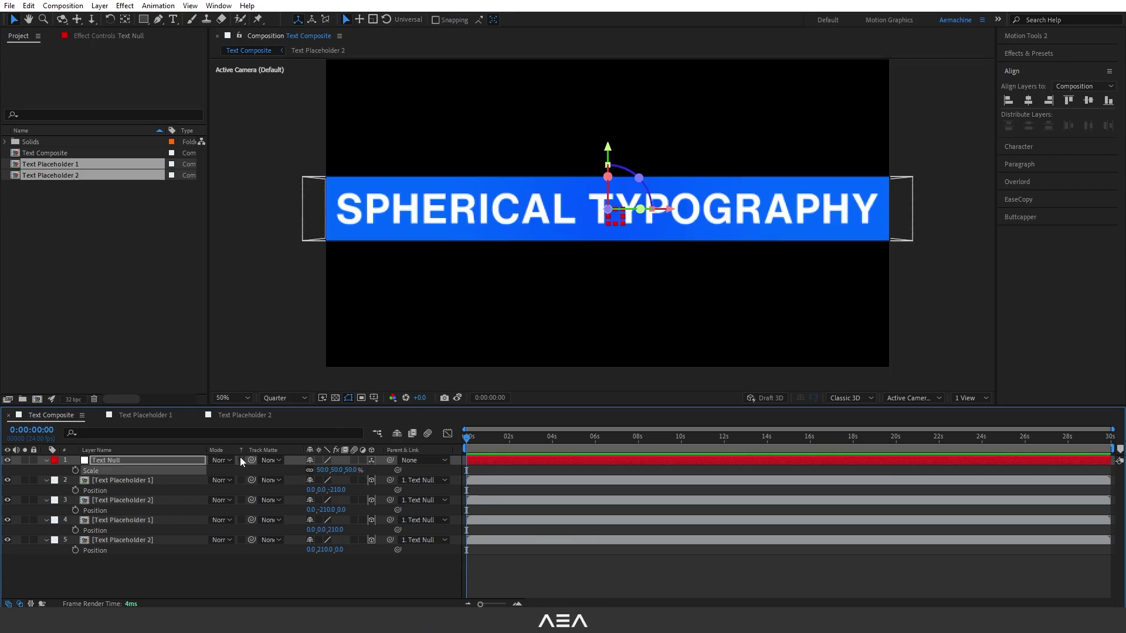
- Keyframe the Text Null's X Rotation from 0° at frame 0 to 180° at 0:00:01:23
click(117, 461)
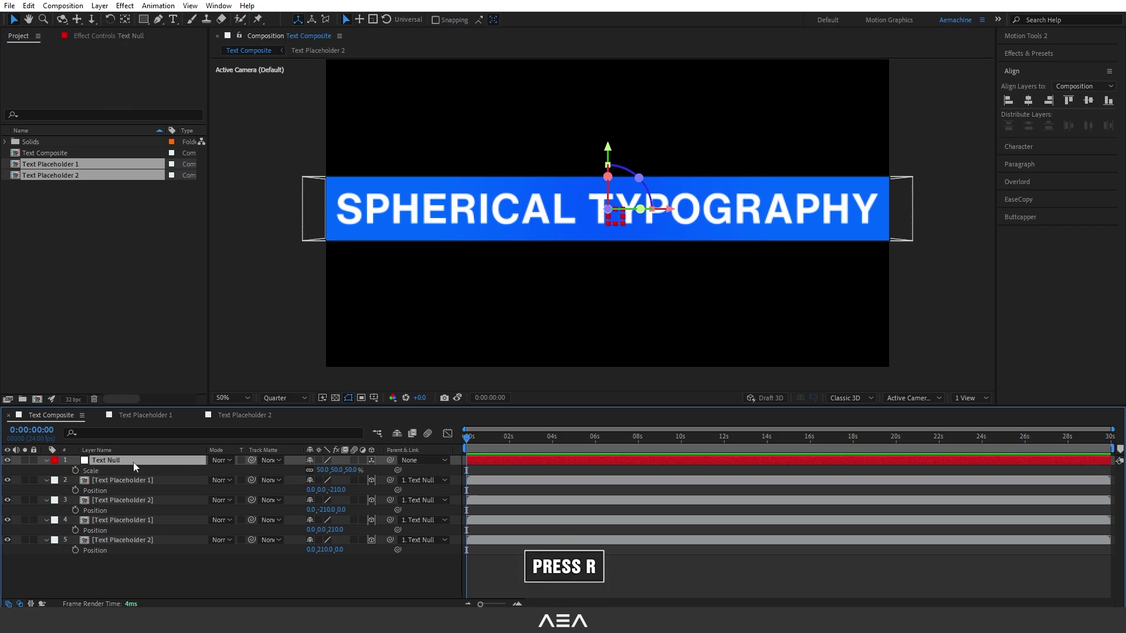
key(r)
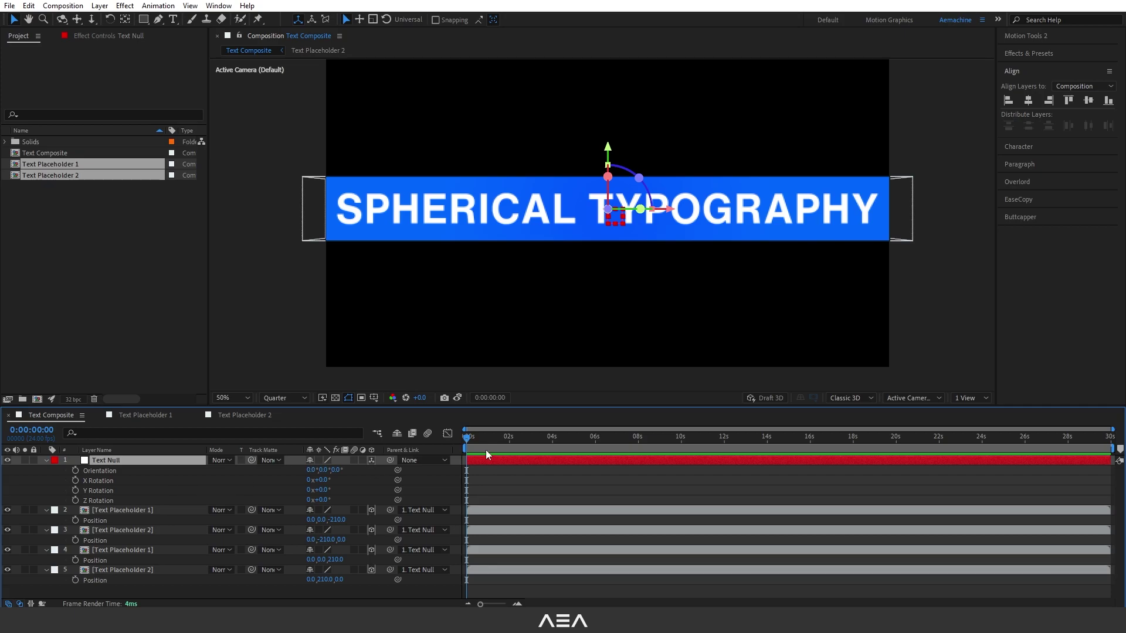
click(76, 480)
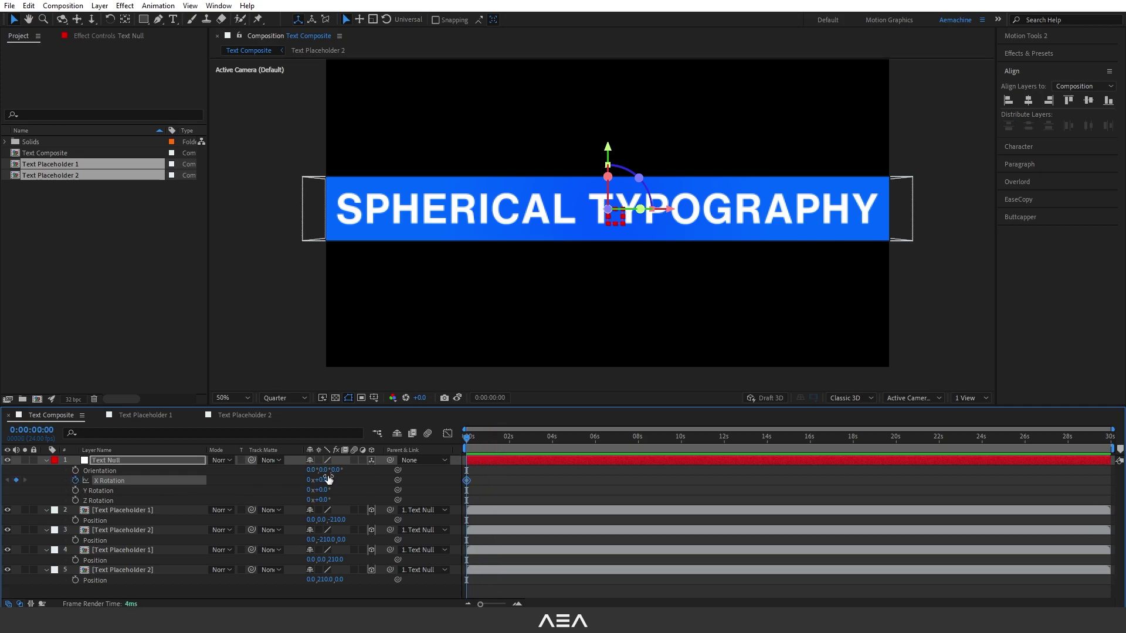
click(508, 449)
click(324, 480)
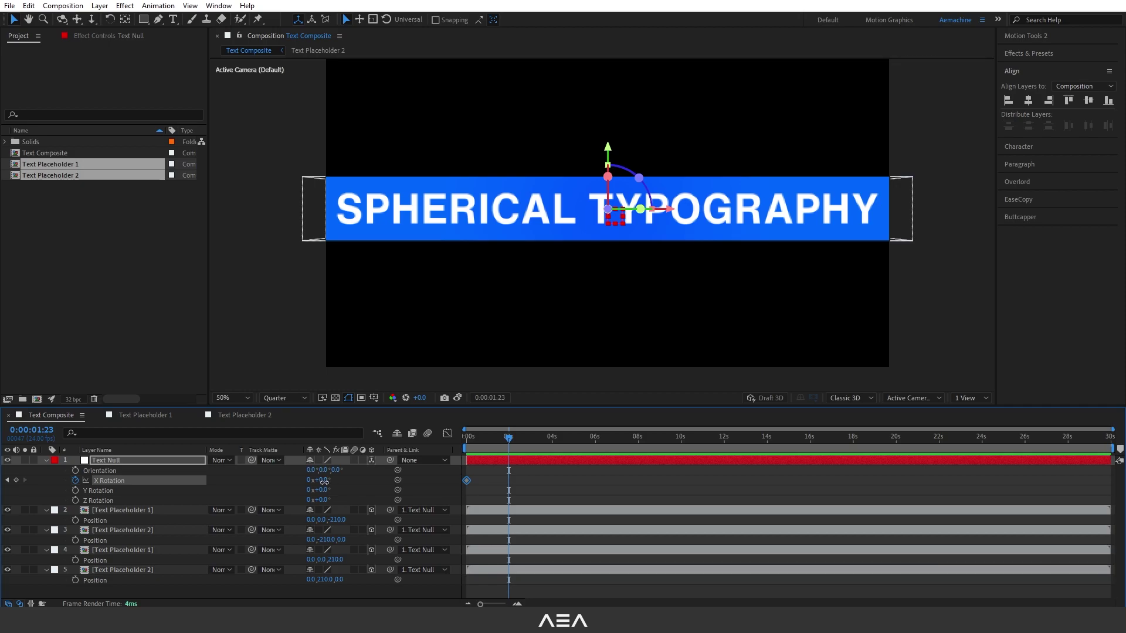
text(180)
key(Return)
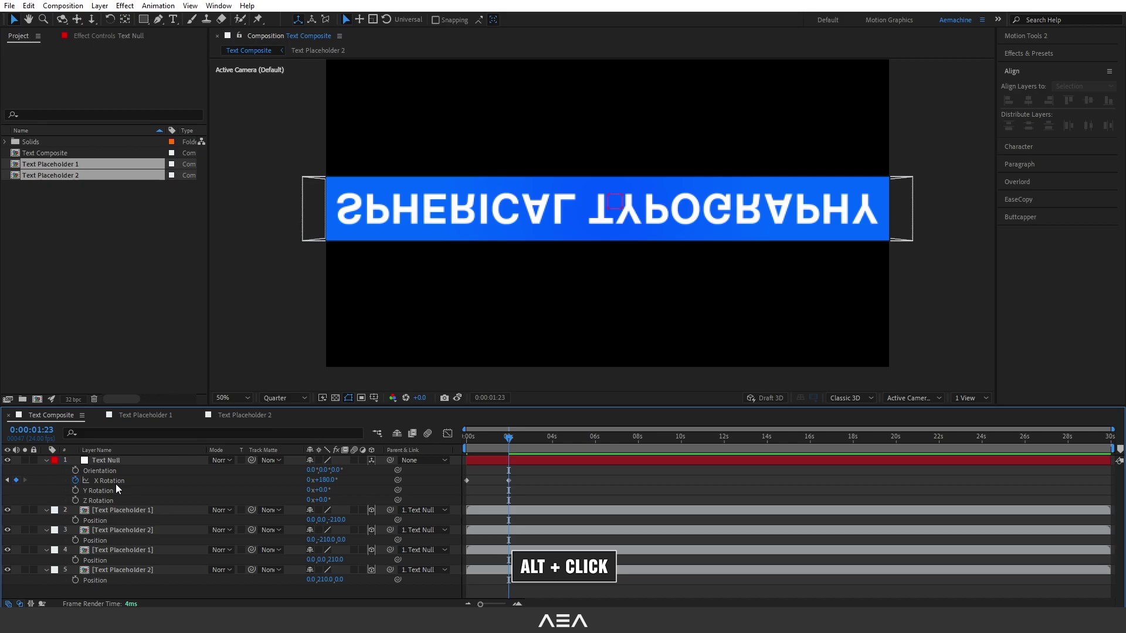
- Add a loopOut() expression to the Text Null's X Rotation
alt+click(76, 481)
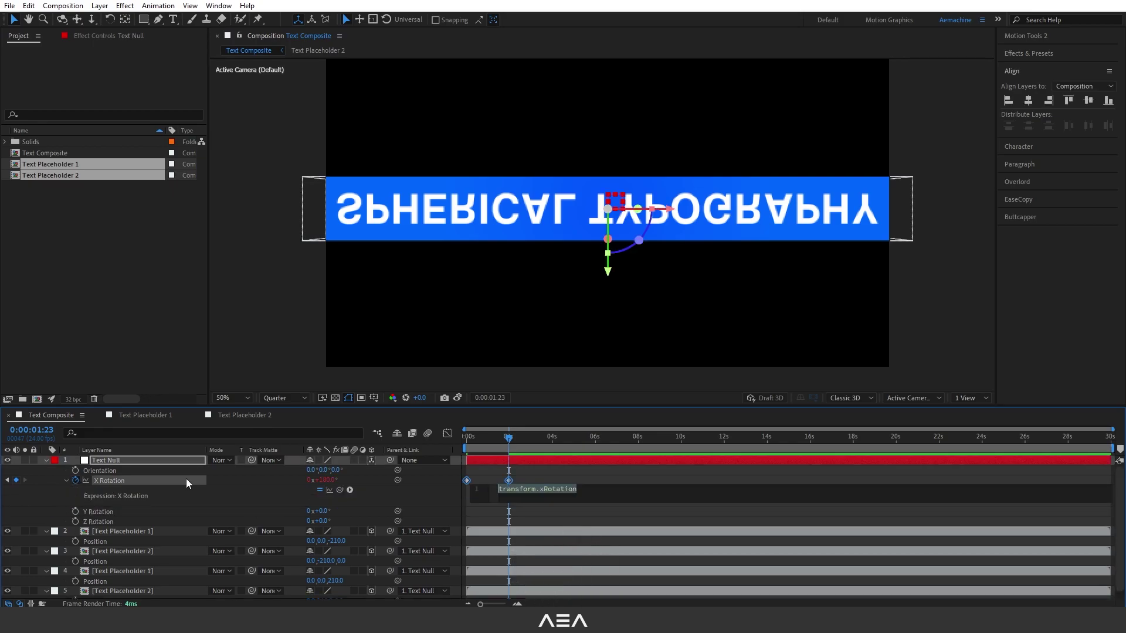
text(loo)
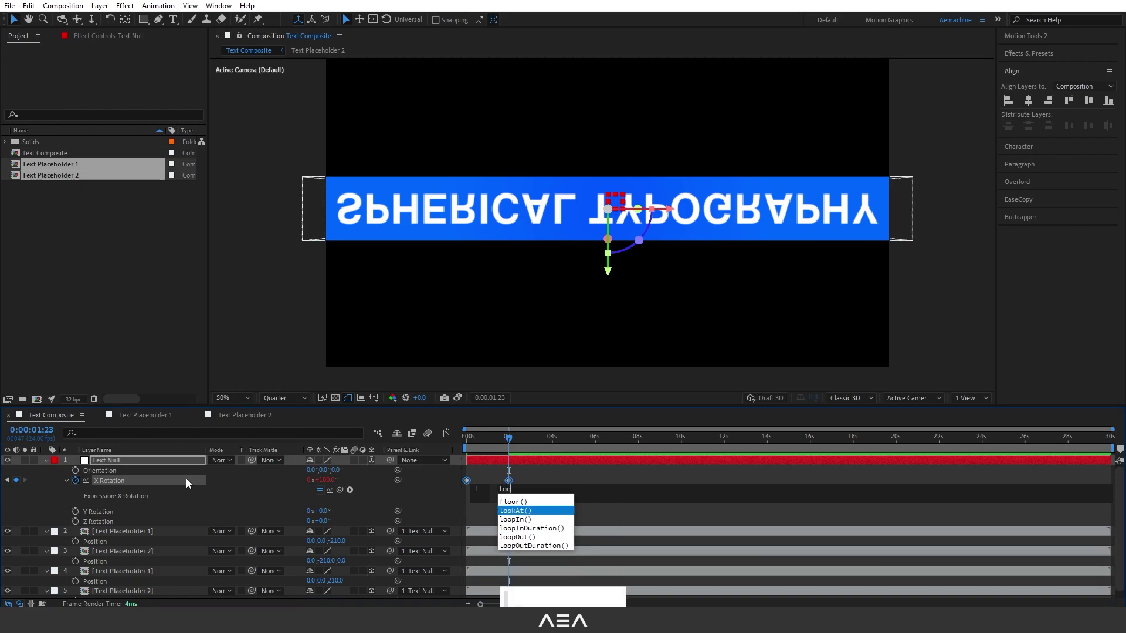
click(516, 537)
click(513, 482)
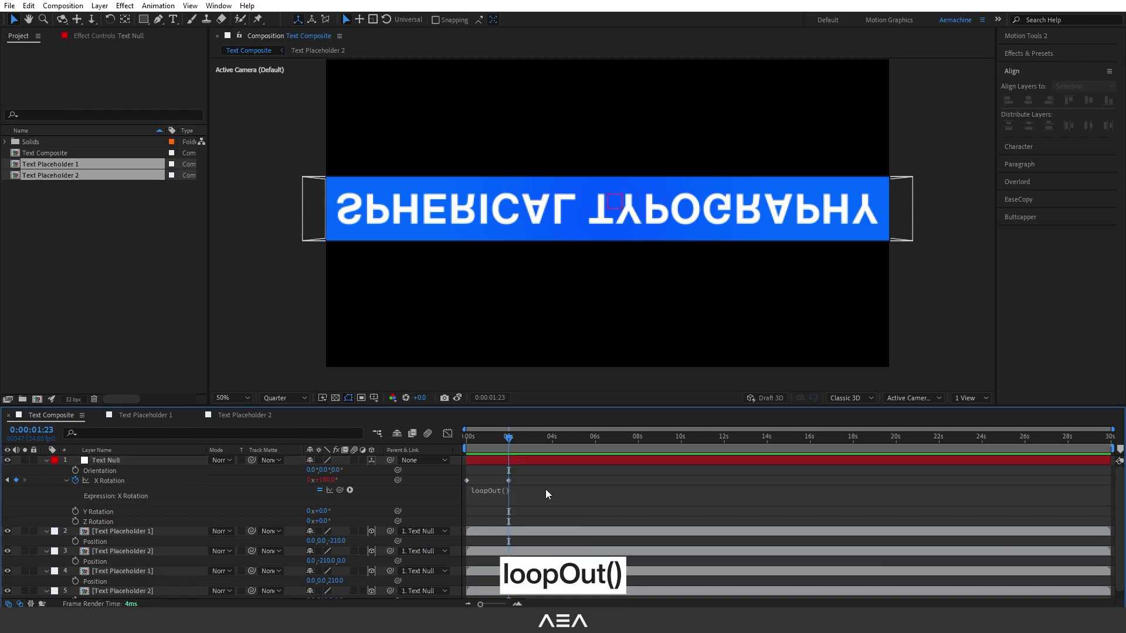
- Preview the endless spin, park the time near 0:00:01:11, and select all five layers
key(space)
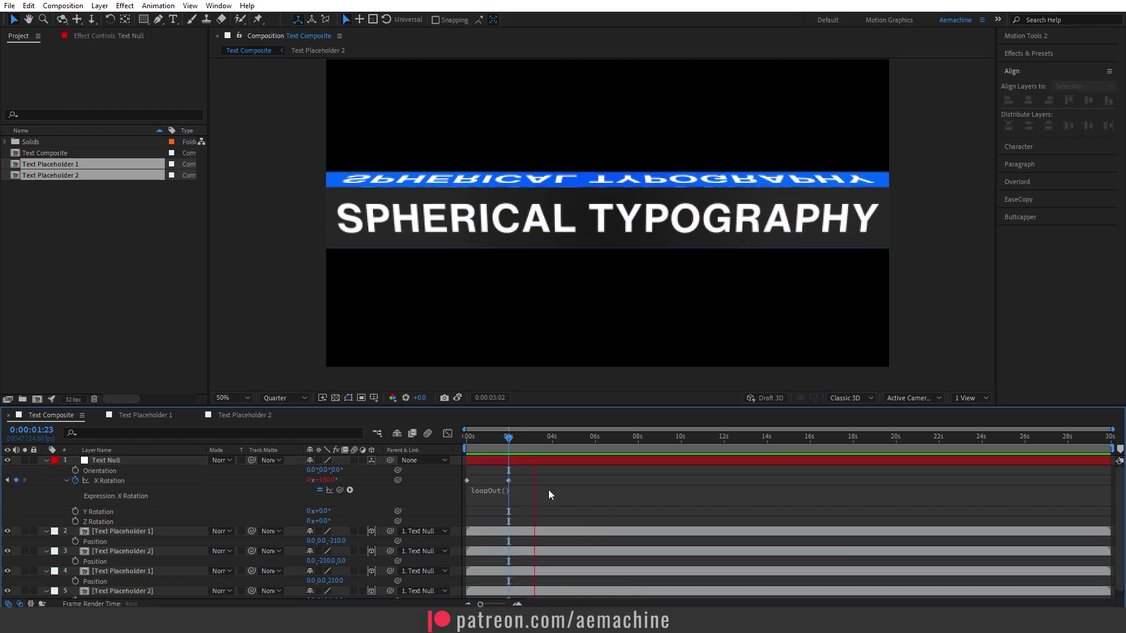
key(space)
mouse_move(515, 442)
mouse_down()
mouse_move(472, 445)
mouse_move(505, 452)
mouse_up()
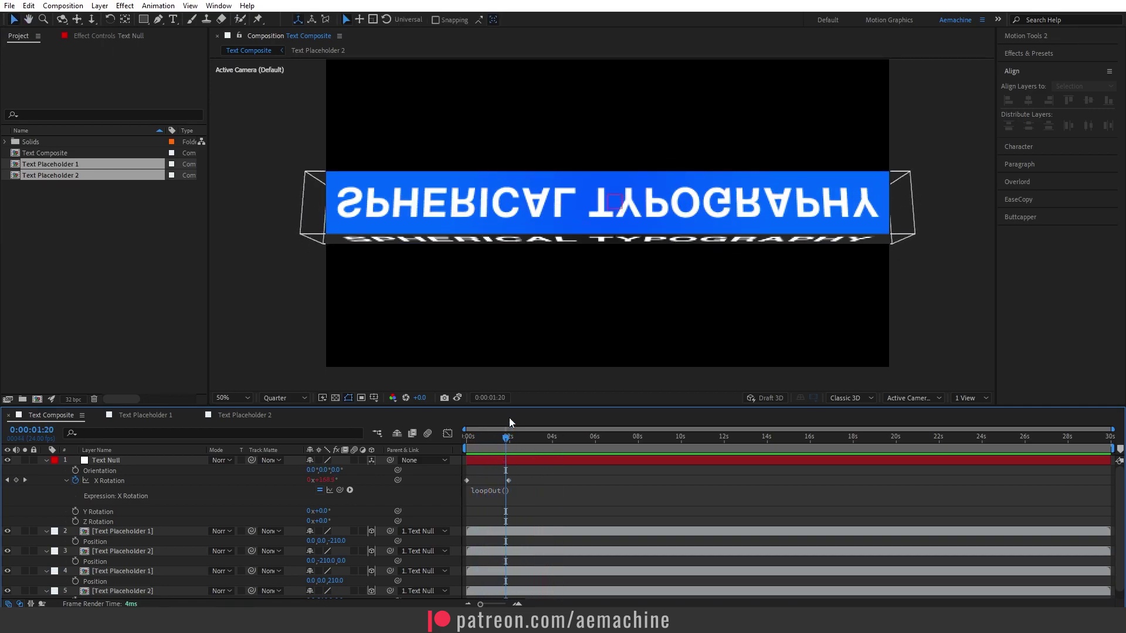
key(ctrl+a)
- Collapse the layer properties and toggle layer 5's visibility to check its contribution
click(45, 461)
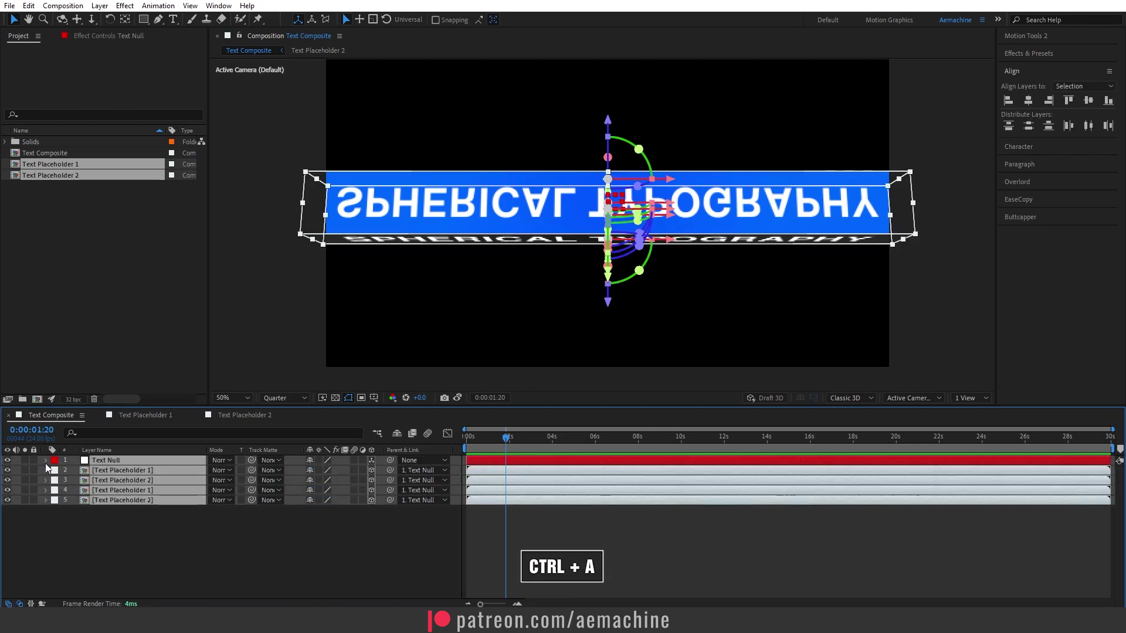
click(148, 521)
click(145, 498)
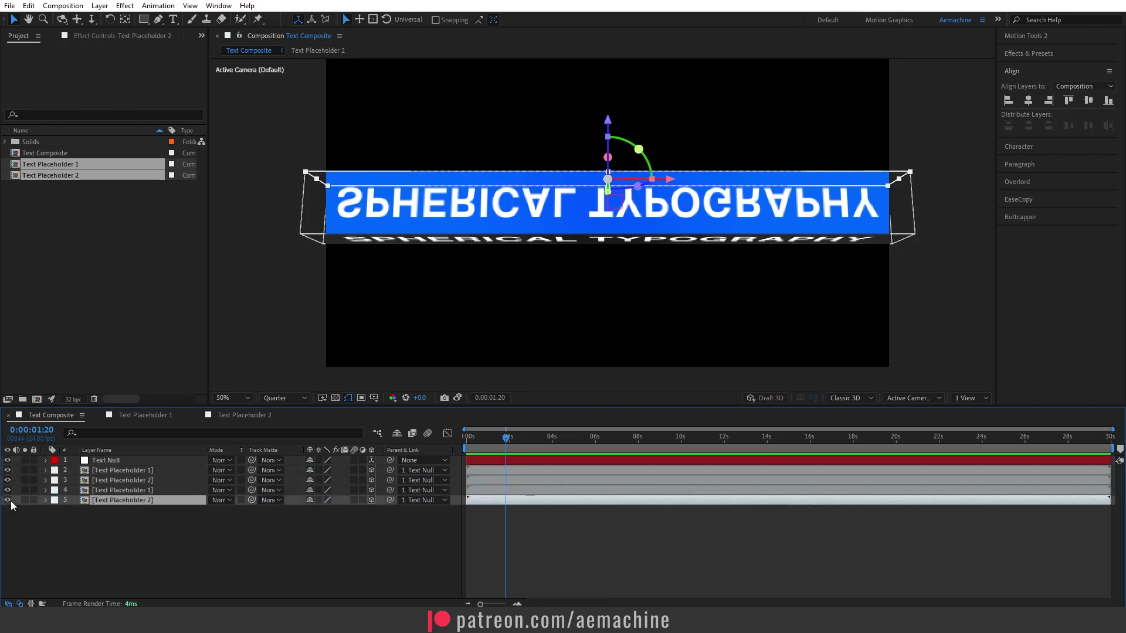
click(8, 500)
click(8, 500)
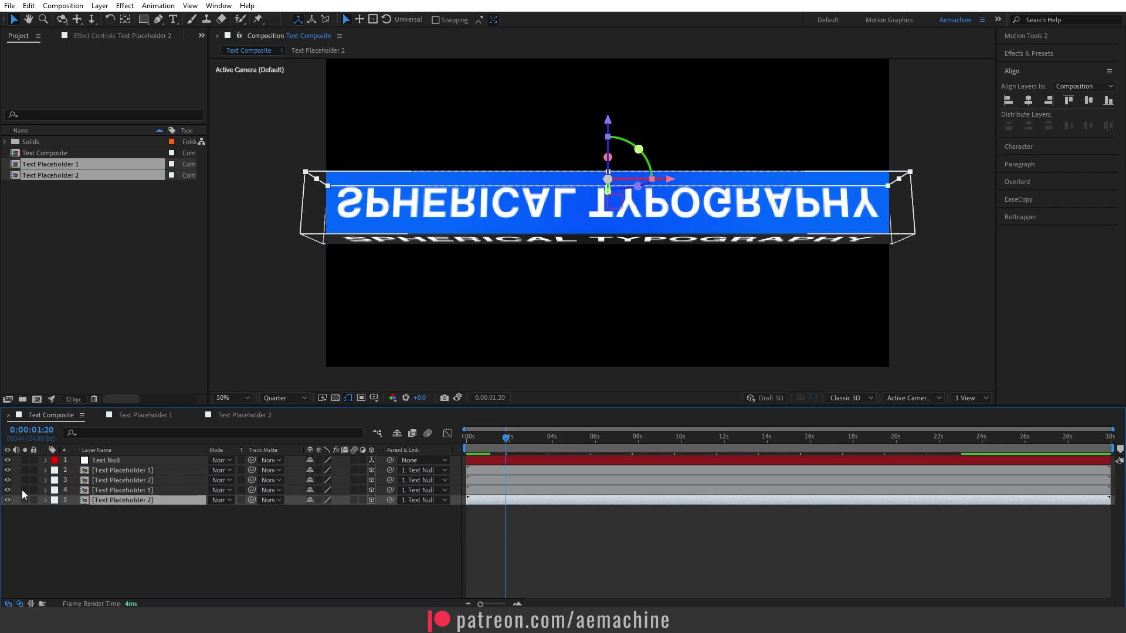
- Set layer 4, Text Placeholder 1, to X Rotation 180° with Y Rotation back at 0
click(125, 491)
key(ctrl+r)
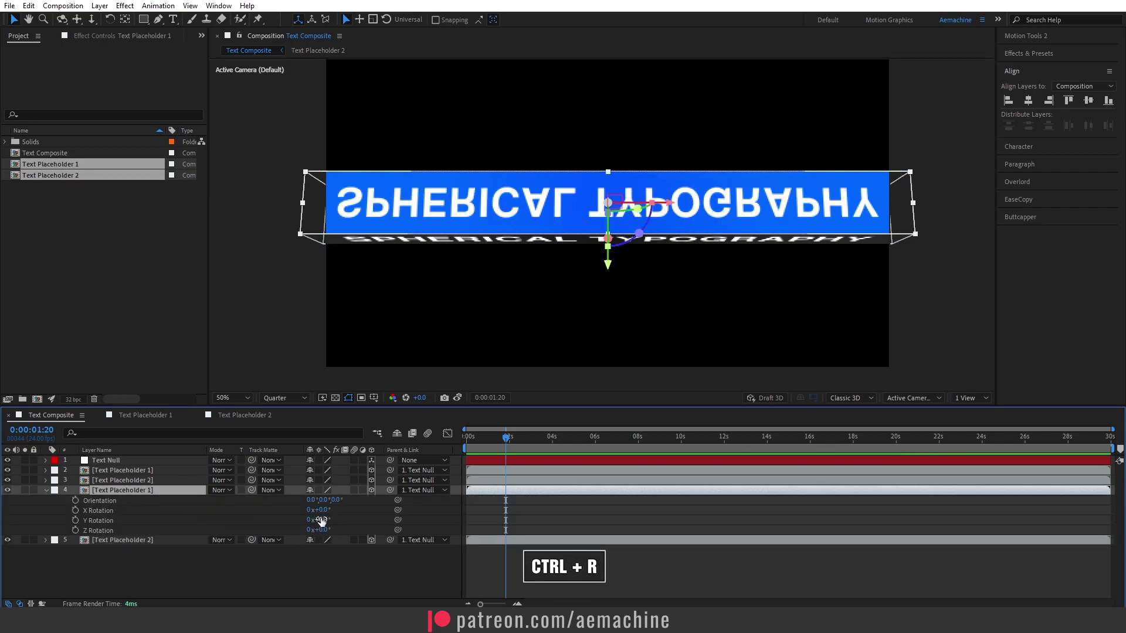
drag(325, 520, 329, 515)
click(323, 511)
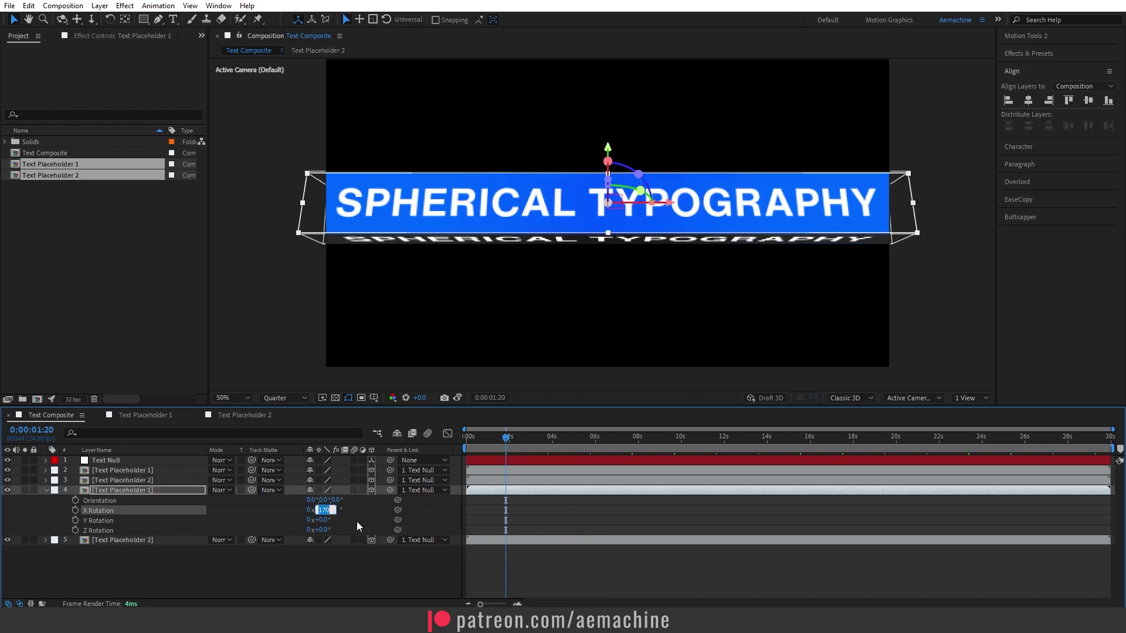
text(180)
click(236, 566)
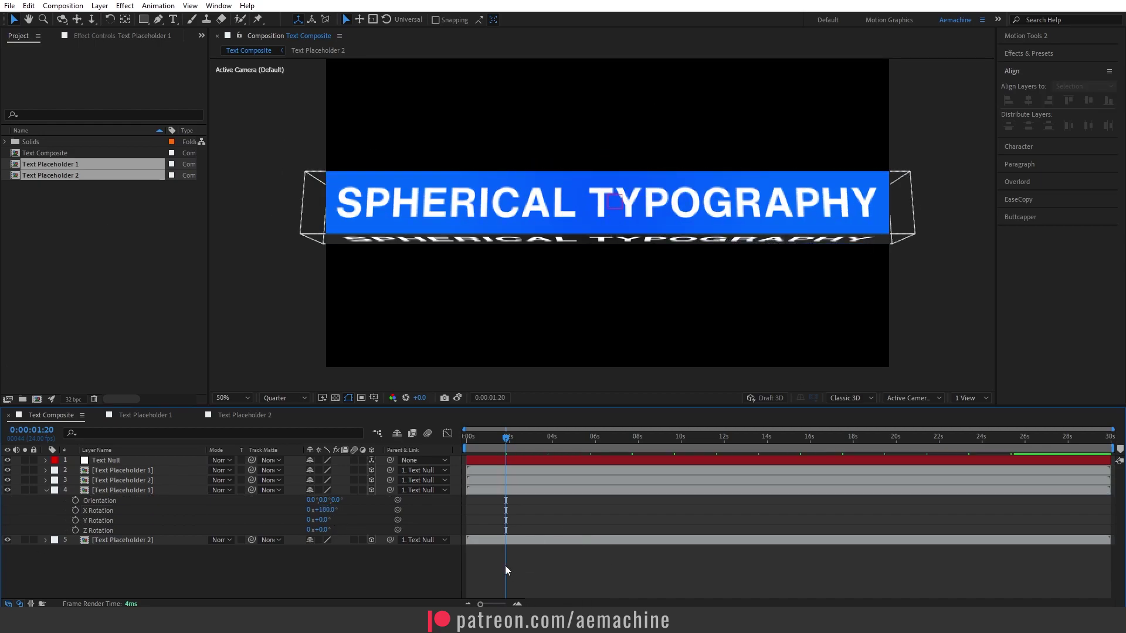
- Preview the animation from the first frame
click(478, 445)
drag(476, 445, 441, 452)
key(space)
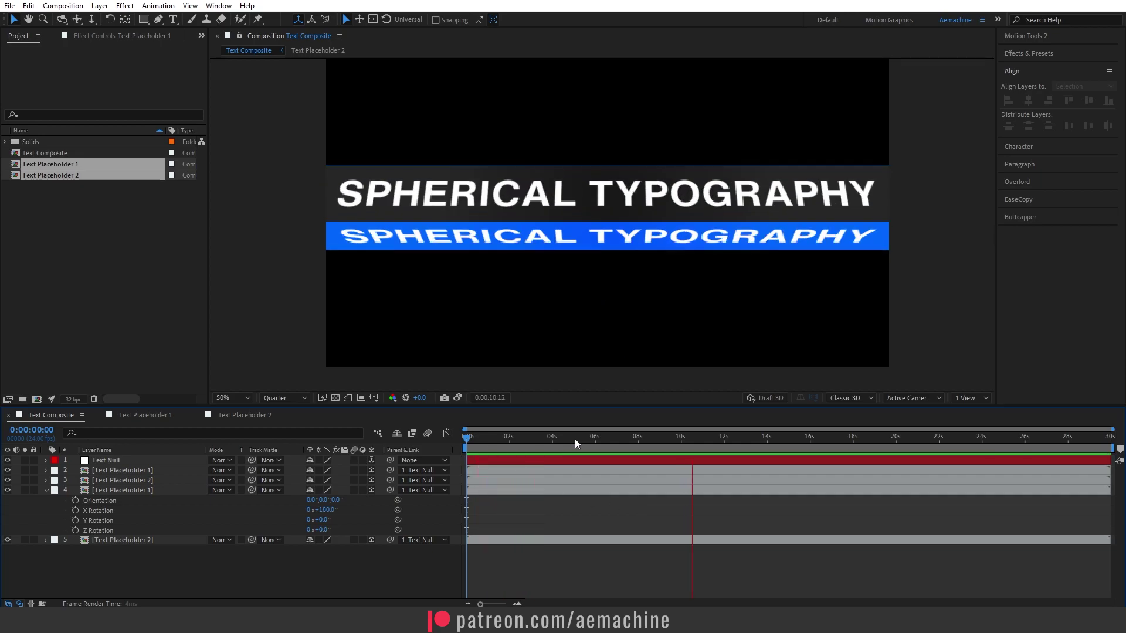
key(space)
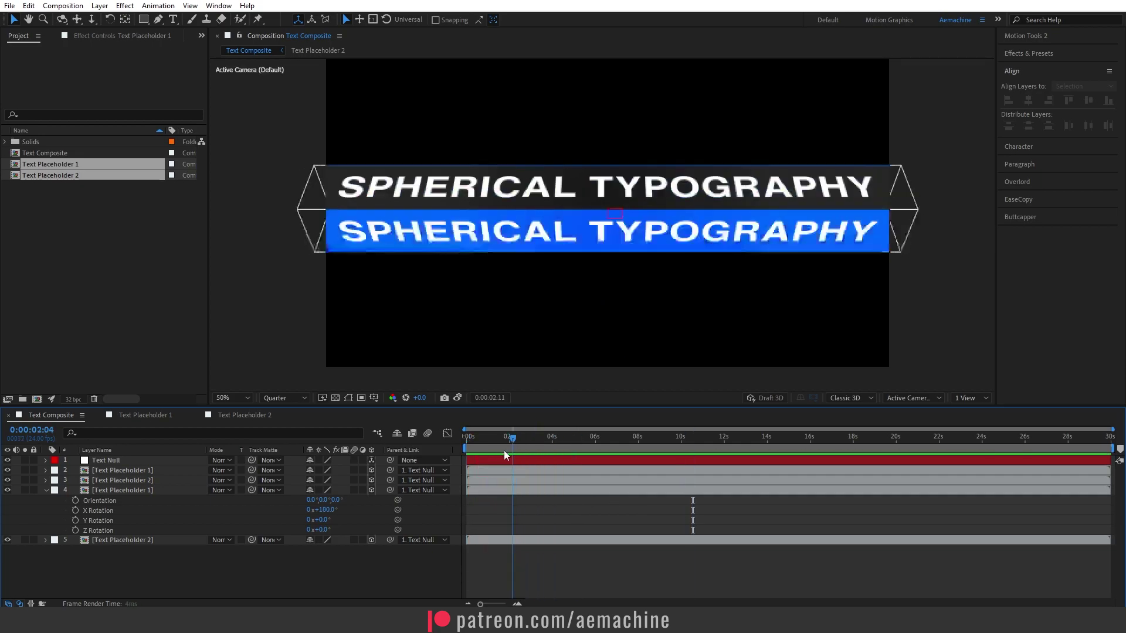
- Add a new camera to the Text Composite composition with default settings
click(46, 493)
right_click(89, 527)
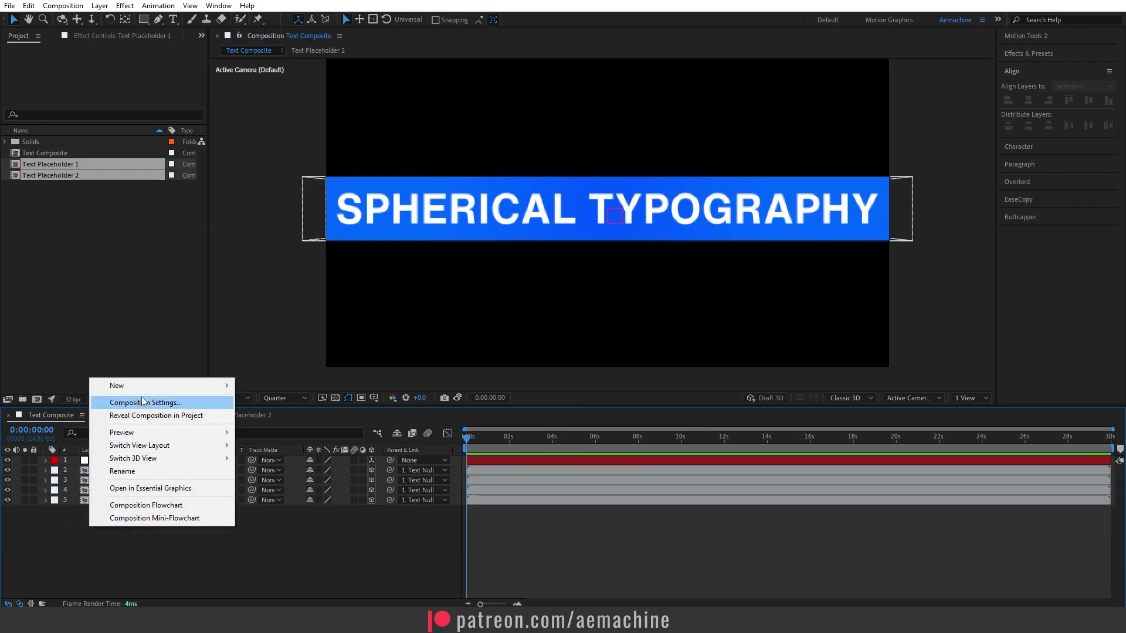
mouse_move(118, 385)
click(276, 444)
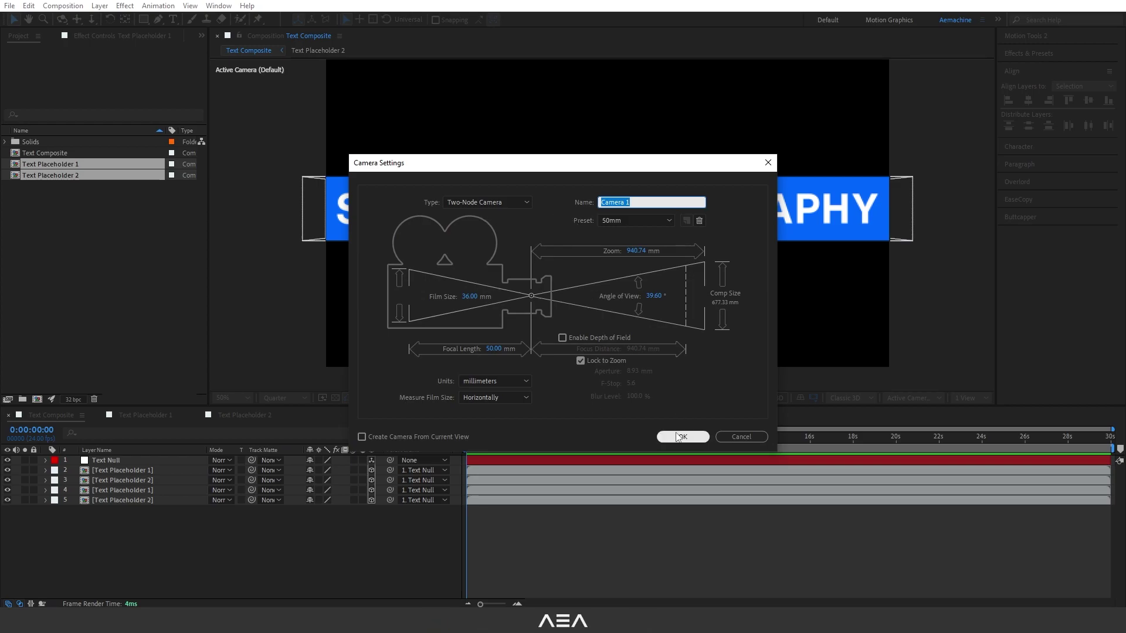
click(680, 436)
- Create a new composition named 'Time Displacement' and place it first among open comps
click(73, 351)
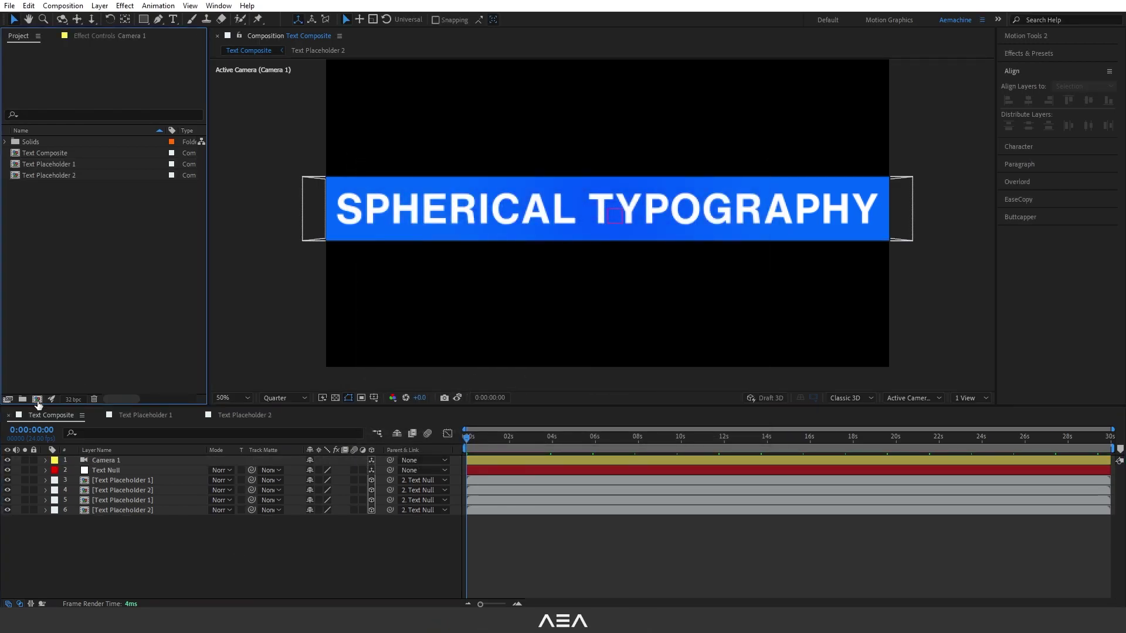
click(37, 400)
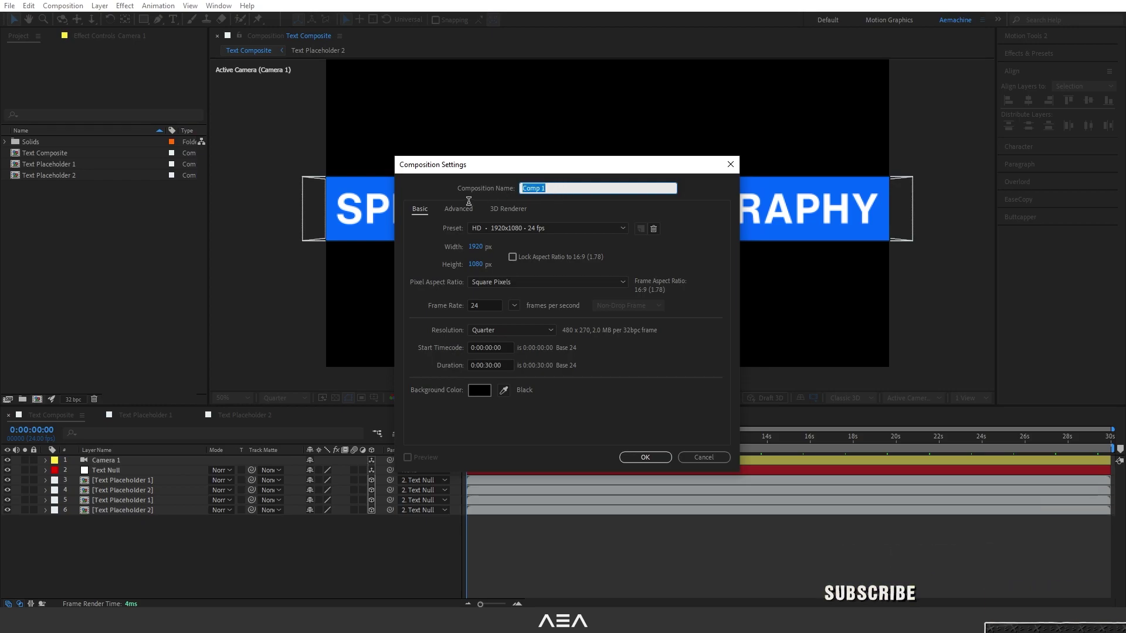
text(Time Displacement)
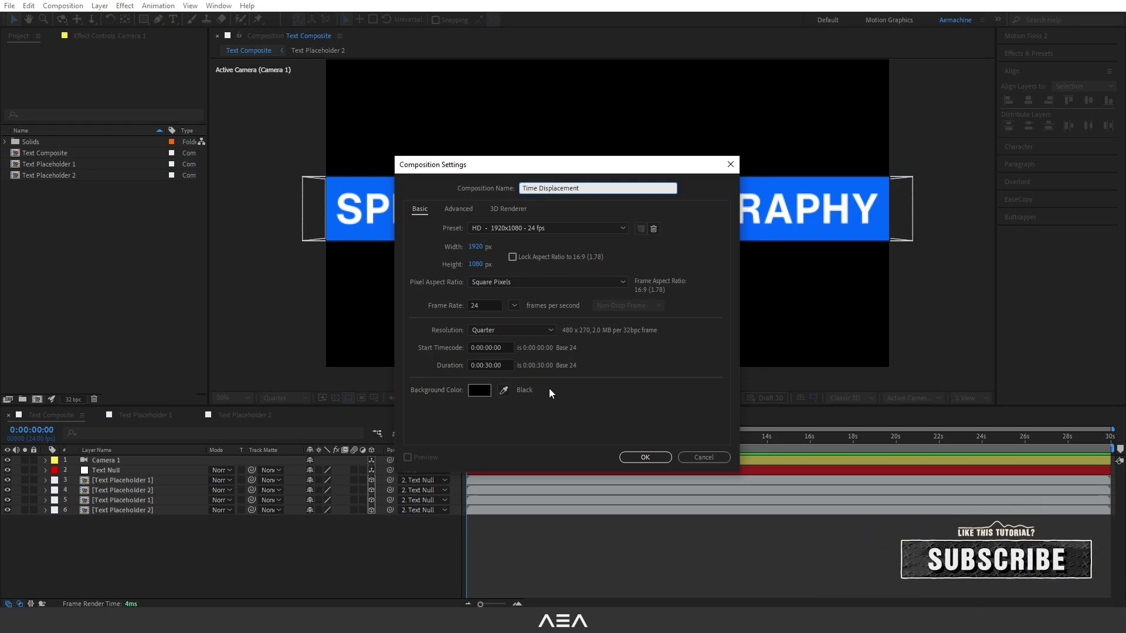
click(645, 457)
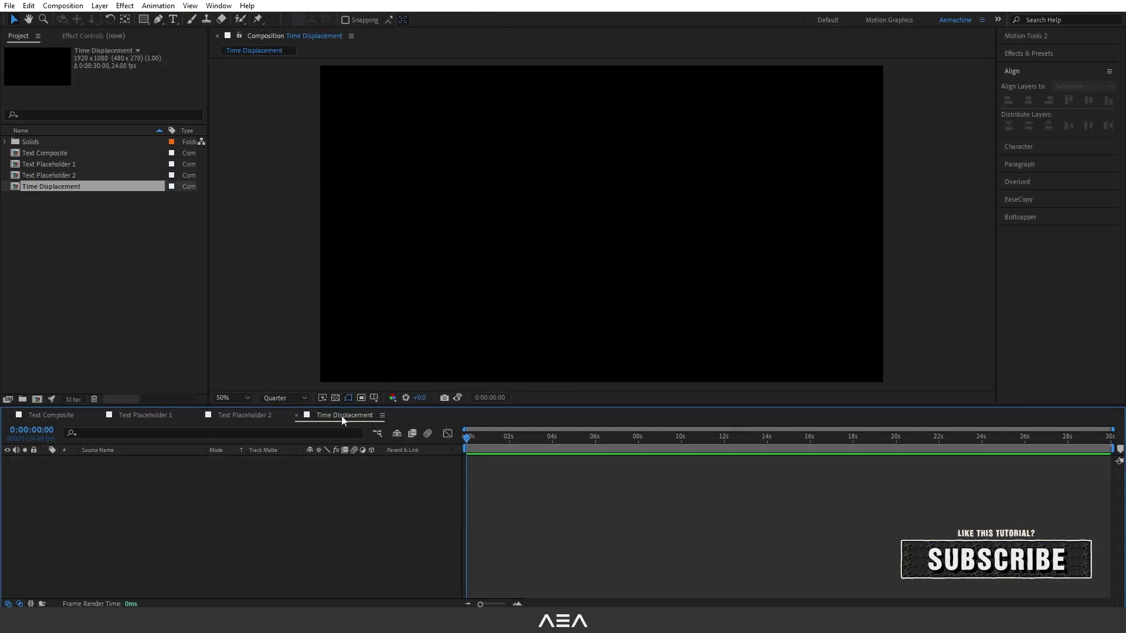
drag(341, 417, 61, 422)
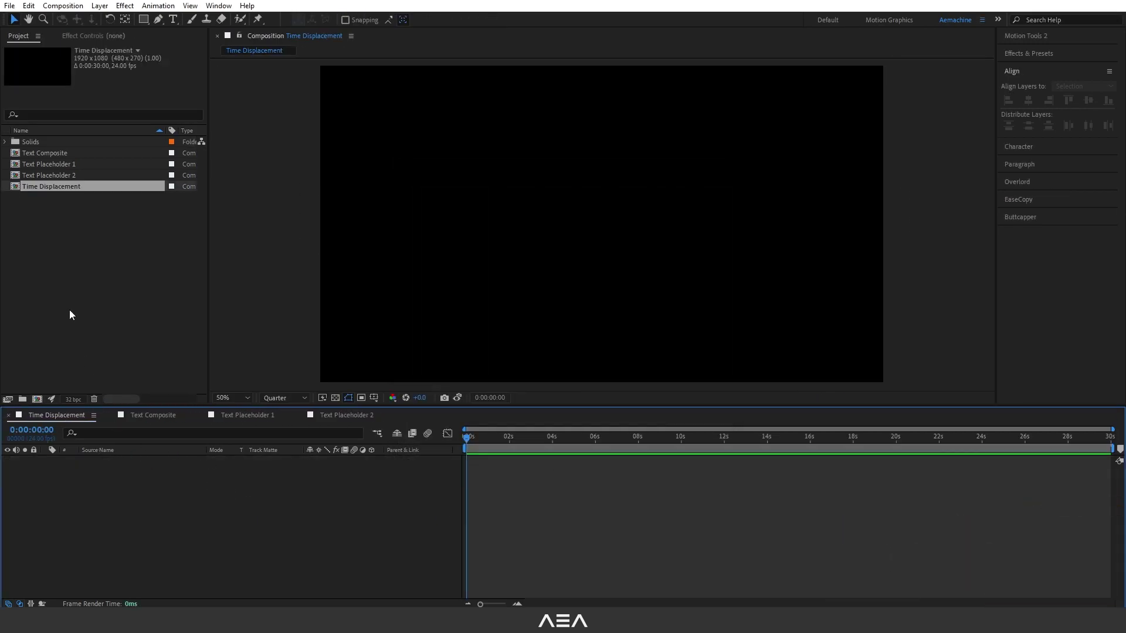
- Add Text Composite as the only layer in Time Displacement
click(29, 153)
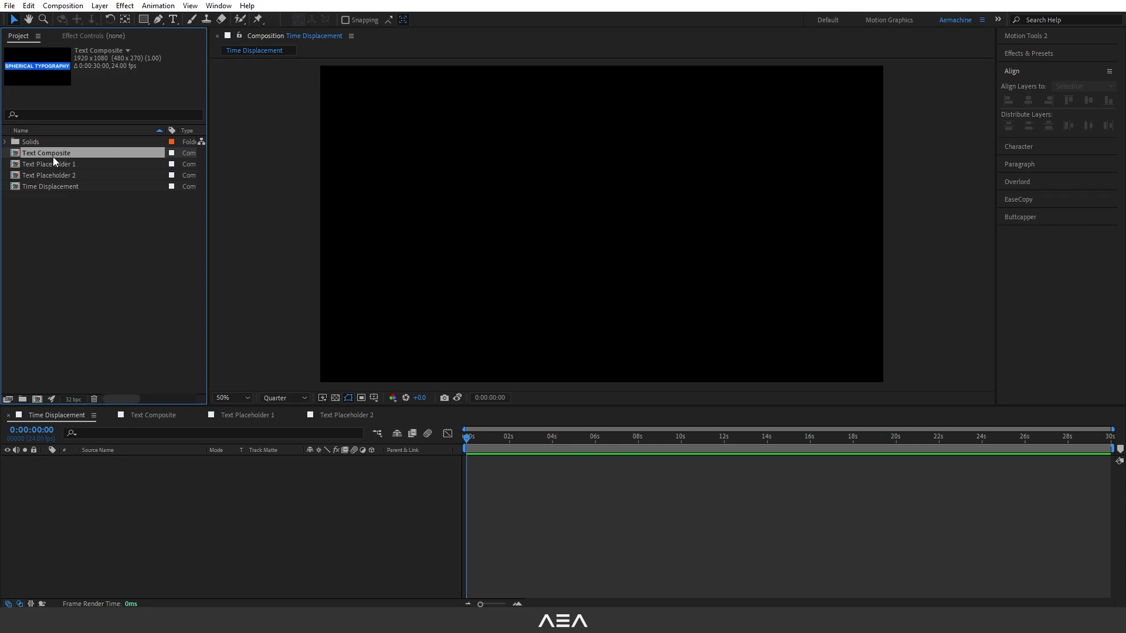
drag(53, 156, 138, 494)
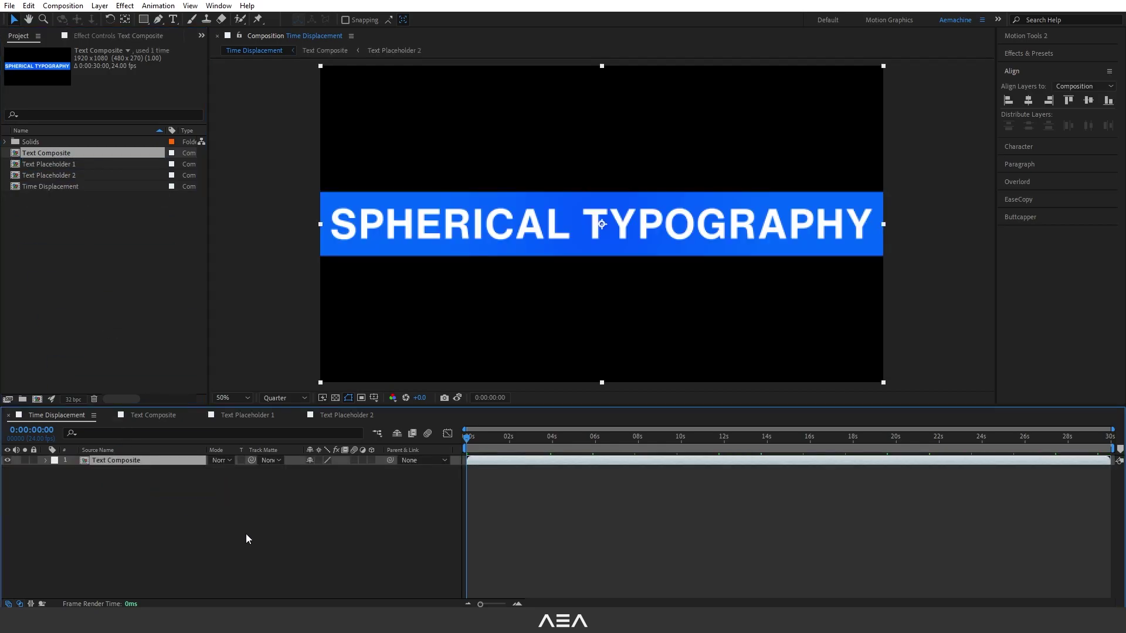
click(246, 535)
click(83, 346)
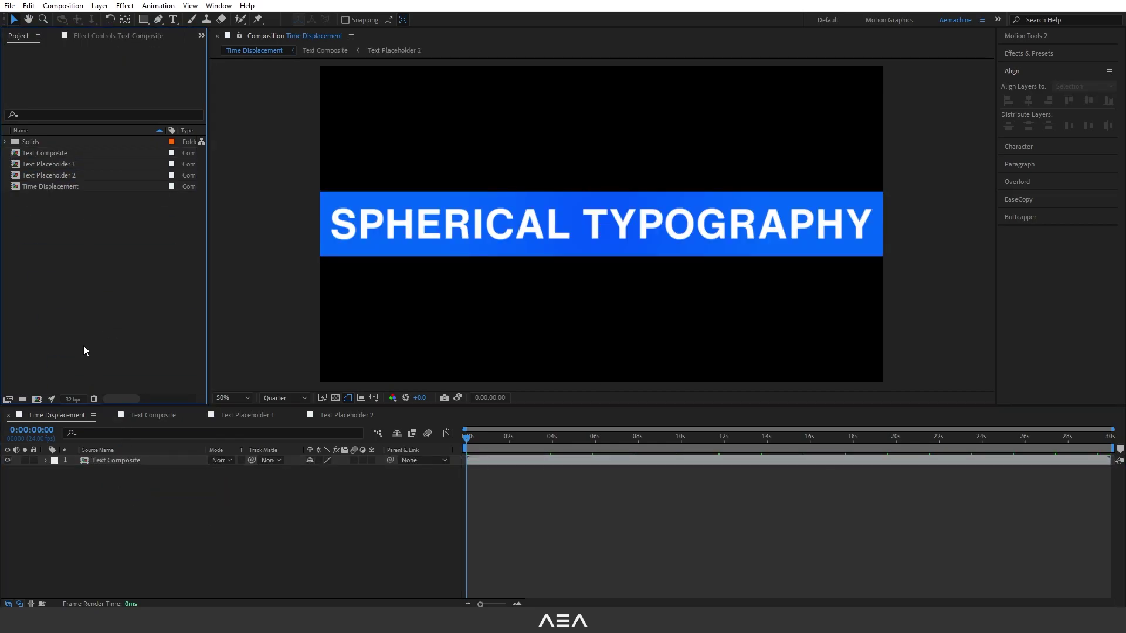
click(37, 399)
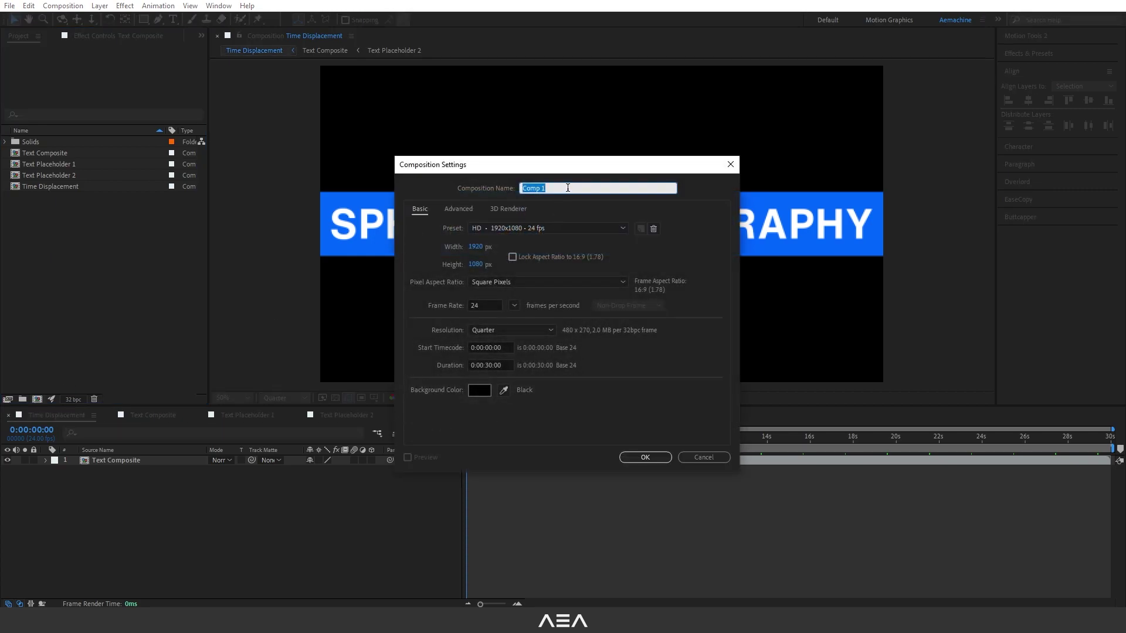
- Create the 'Time Map' composition containing a new solid named 'Map'
text(Time Map)
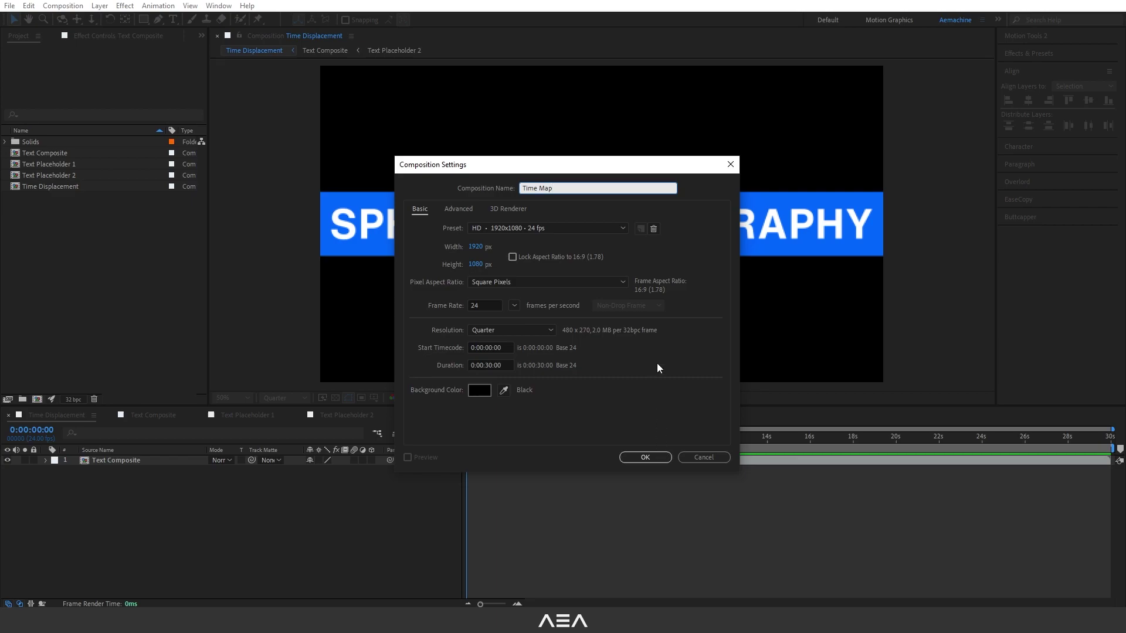
click(645, 457)
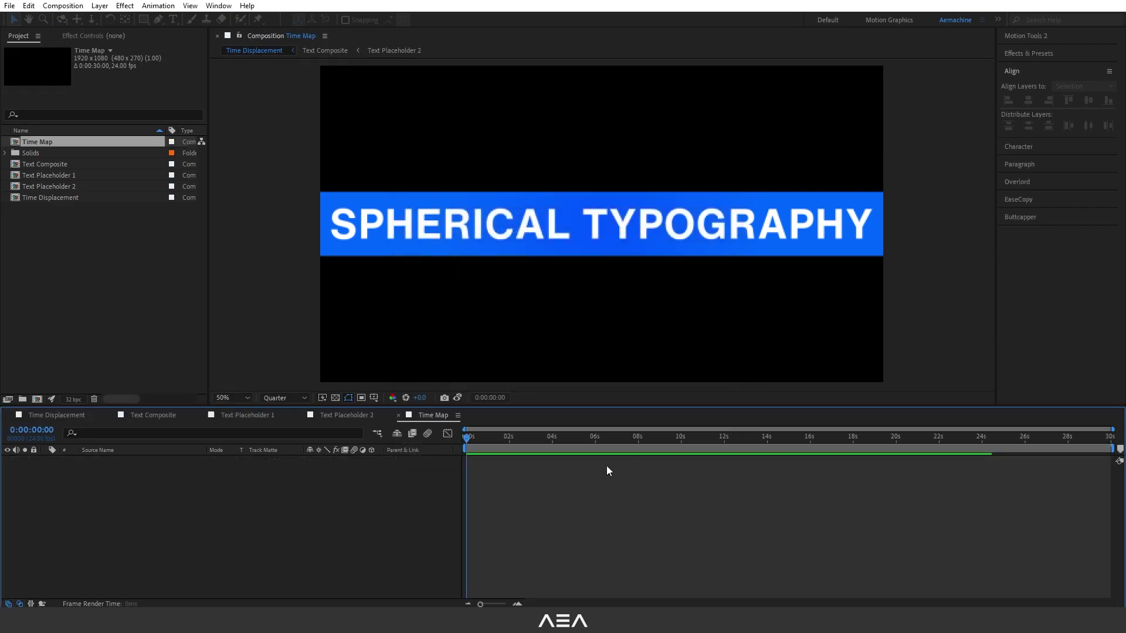
right_click(157, 503)
mouse_move(252, 368)
click(330, 391)
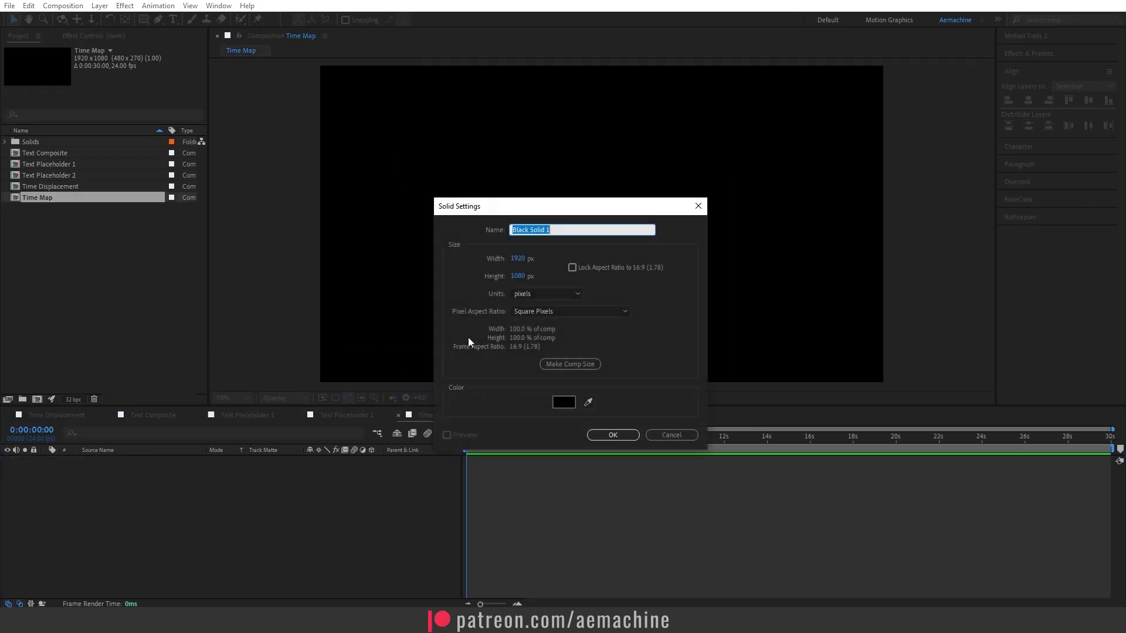
text(Map)
key(Return)
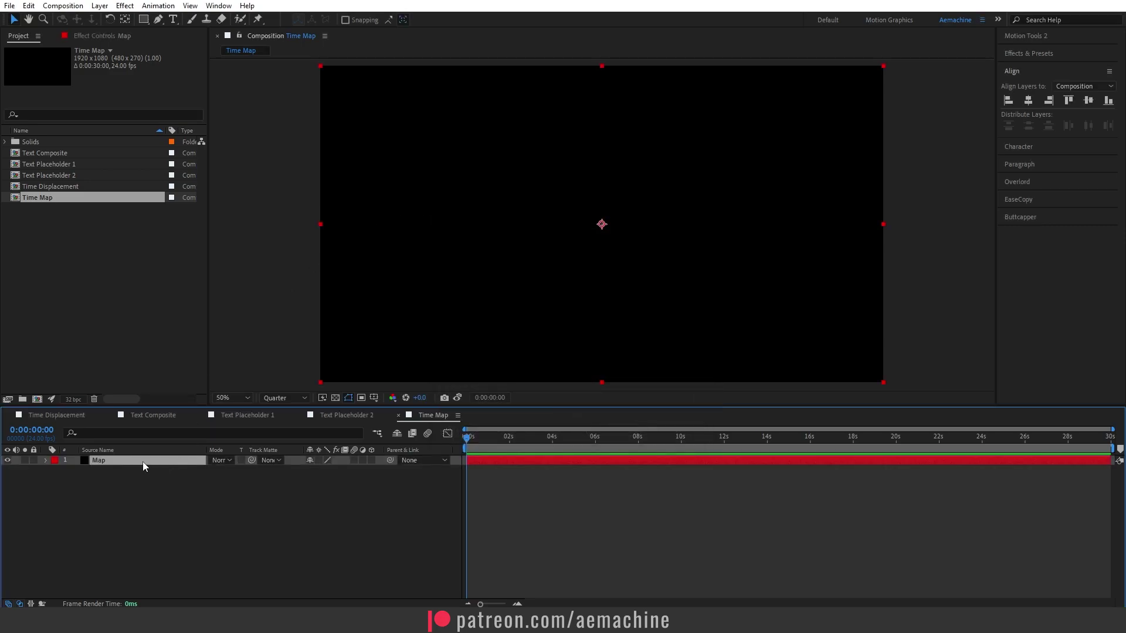
- Apply Gradient Ramp to Map, running black to white from the left edge to the right edge
key(ctrl+space)
text(ramp)
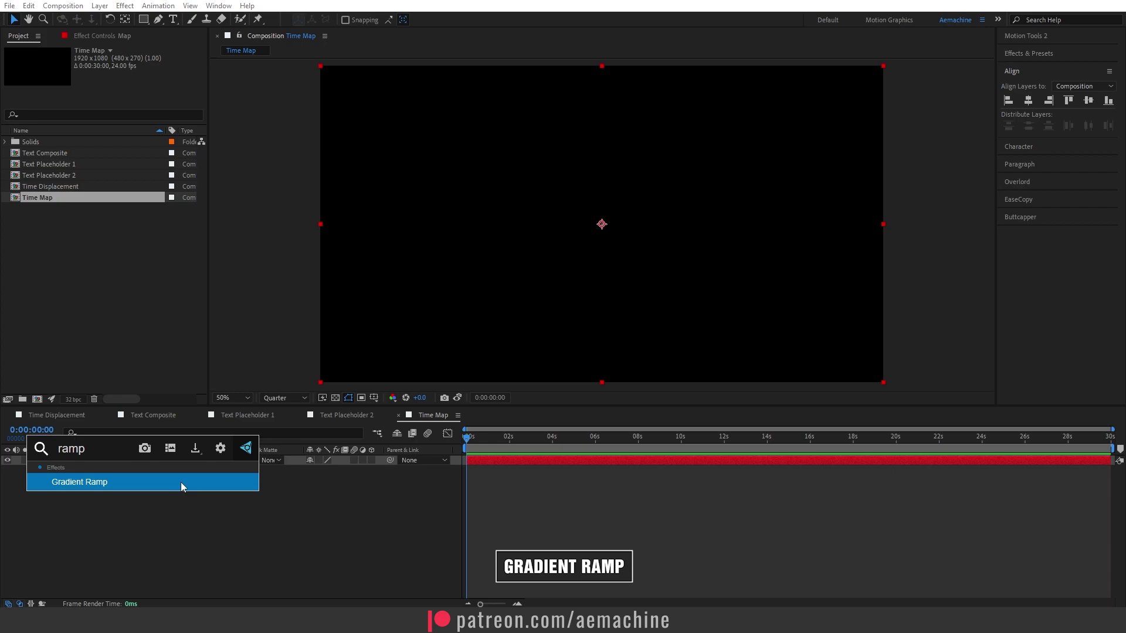
click(180, 482)
key(comma)
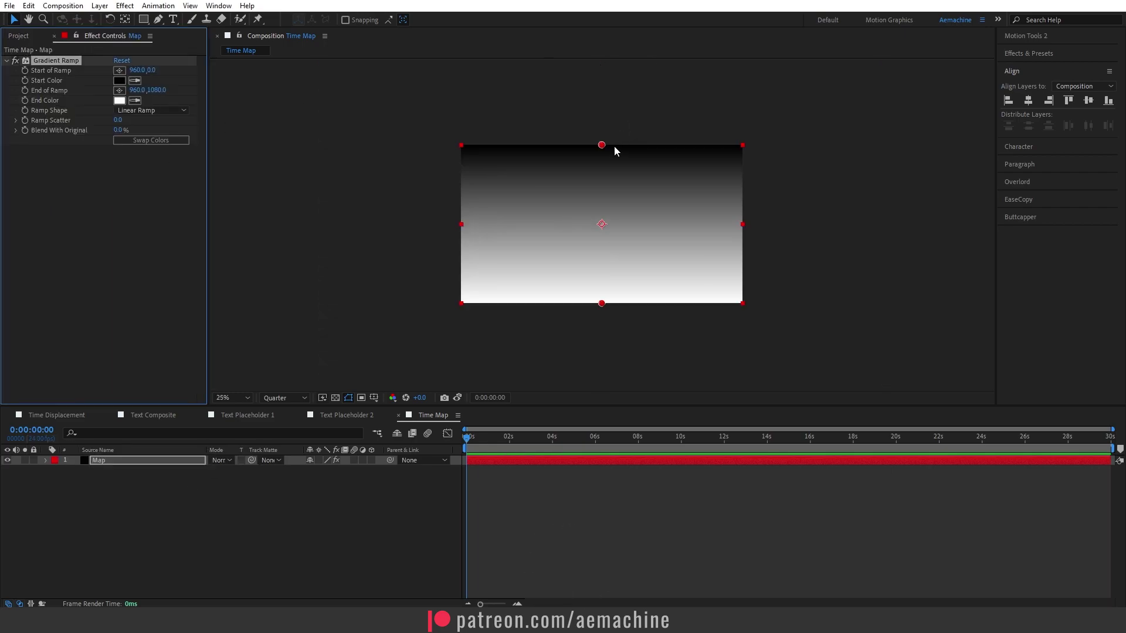
drag(601, 145, 457, 226)
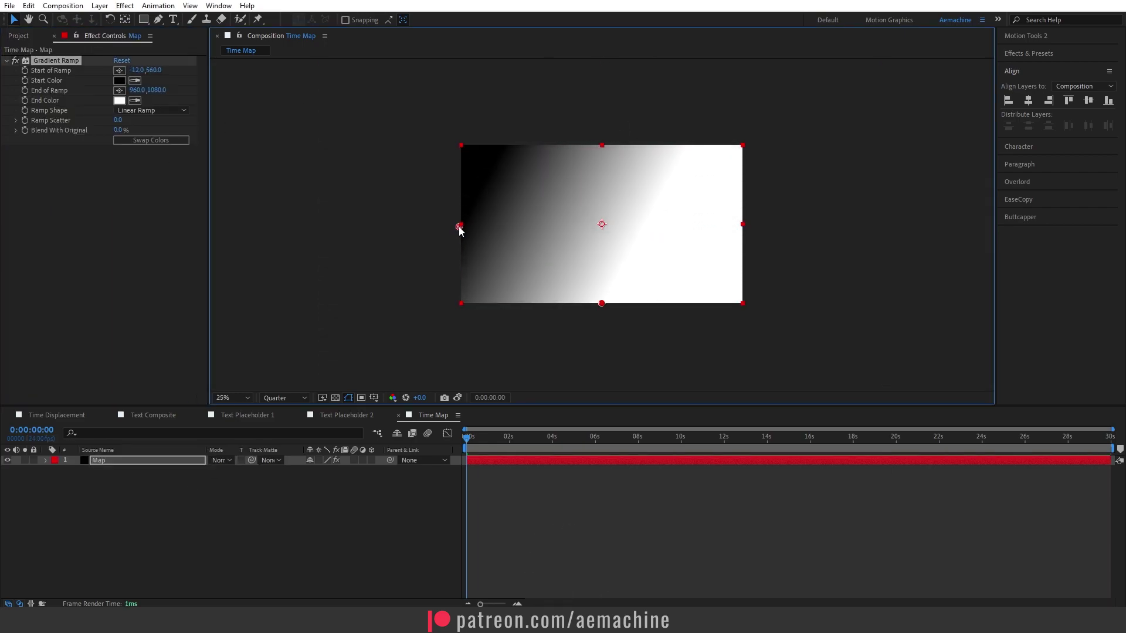
drag(599, 304, 746, 228)
key(period)
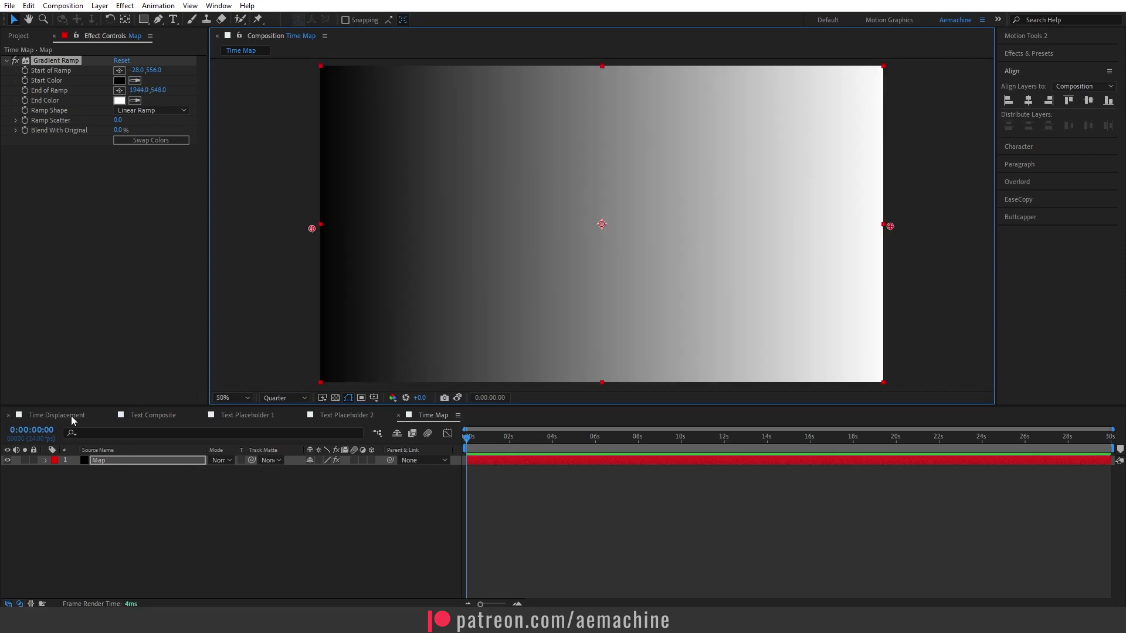
click(53, 417)
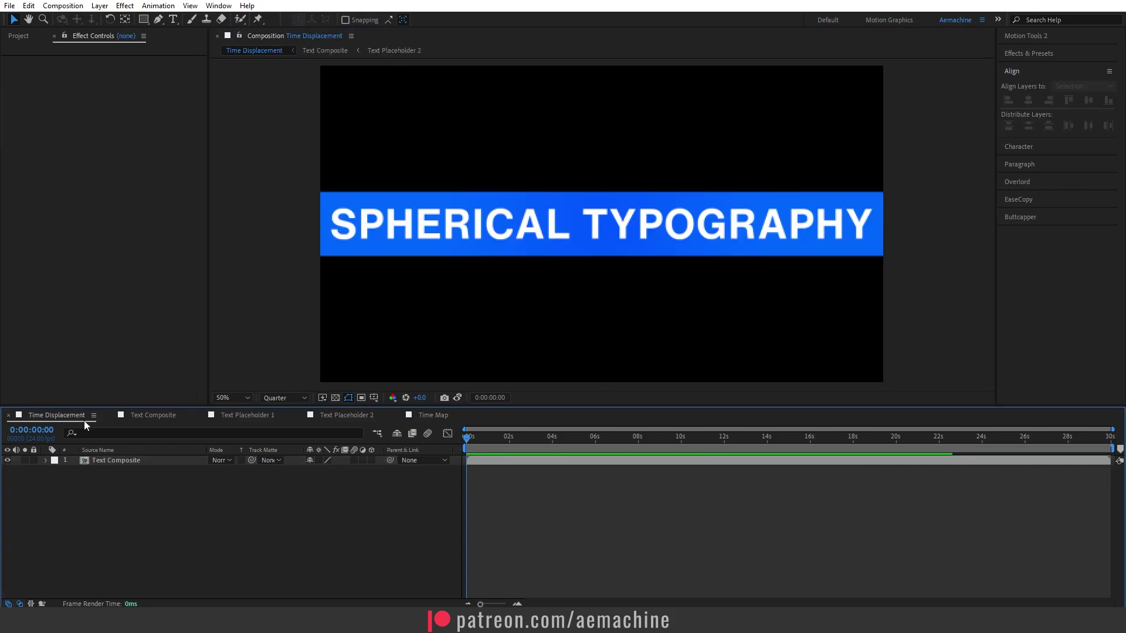
- Add the Time Map comp to Time Displacement as a hidden layer
click(21, 37)
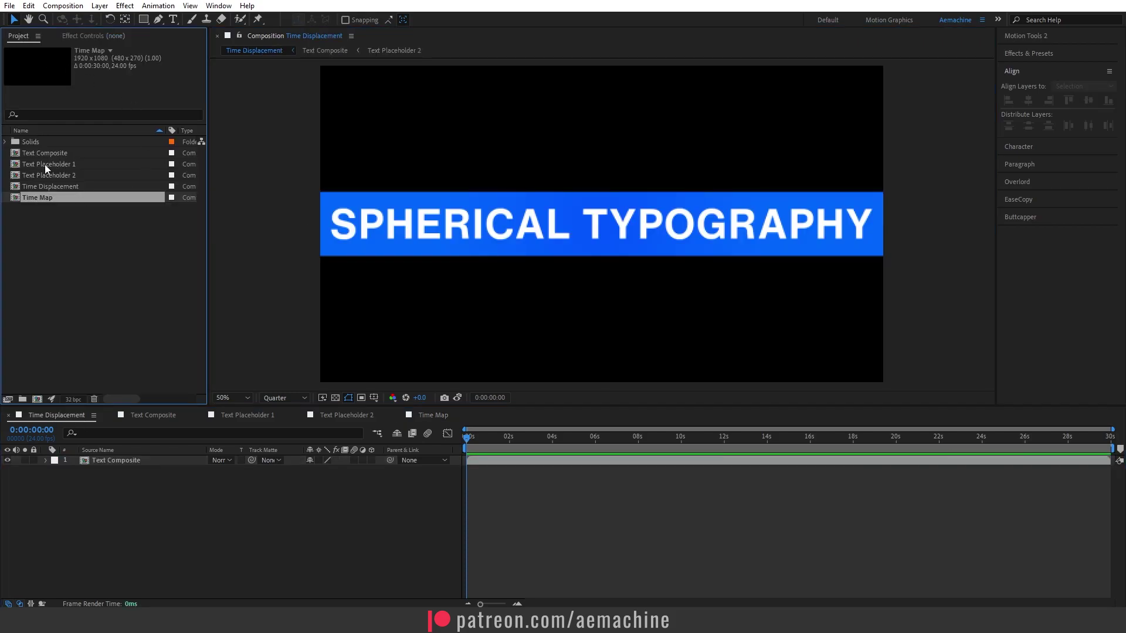
drag(39, 198, 159, 516)
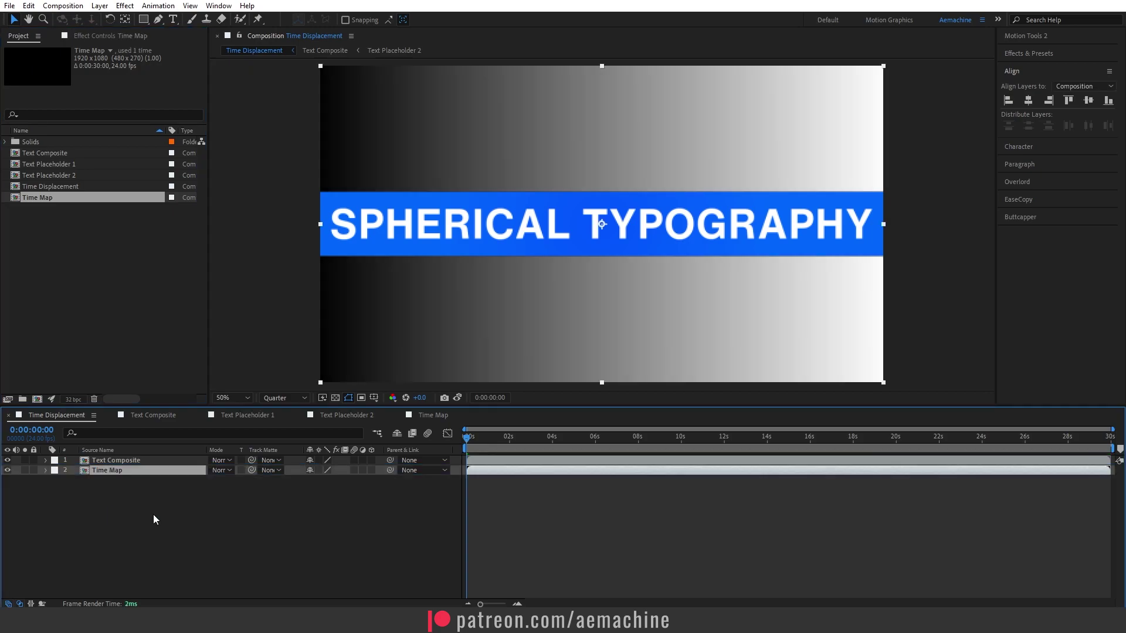
click(7, 470)
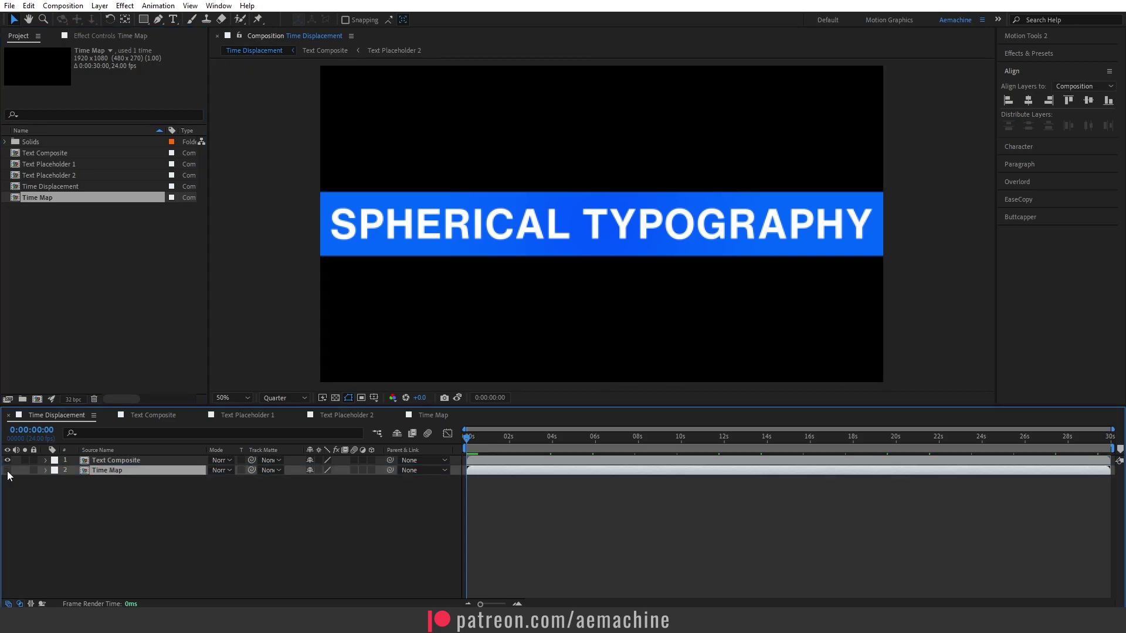
click(78, 512)
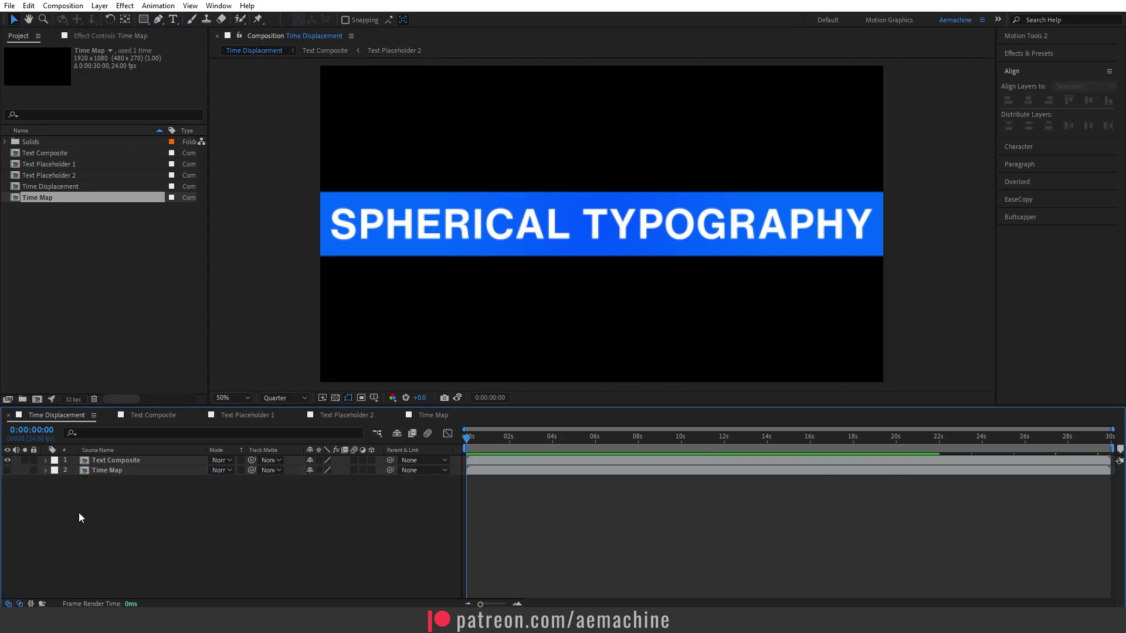
- Apply Time Displacement to Text Composite using the Time Map layer, Max Displacement Time -1.0
click(111, 462)
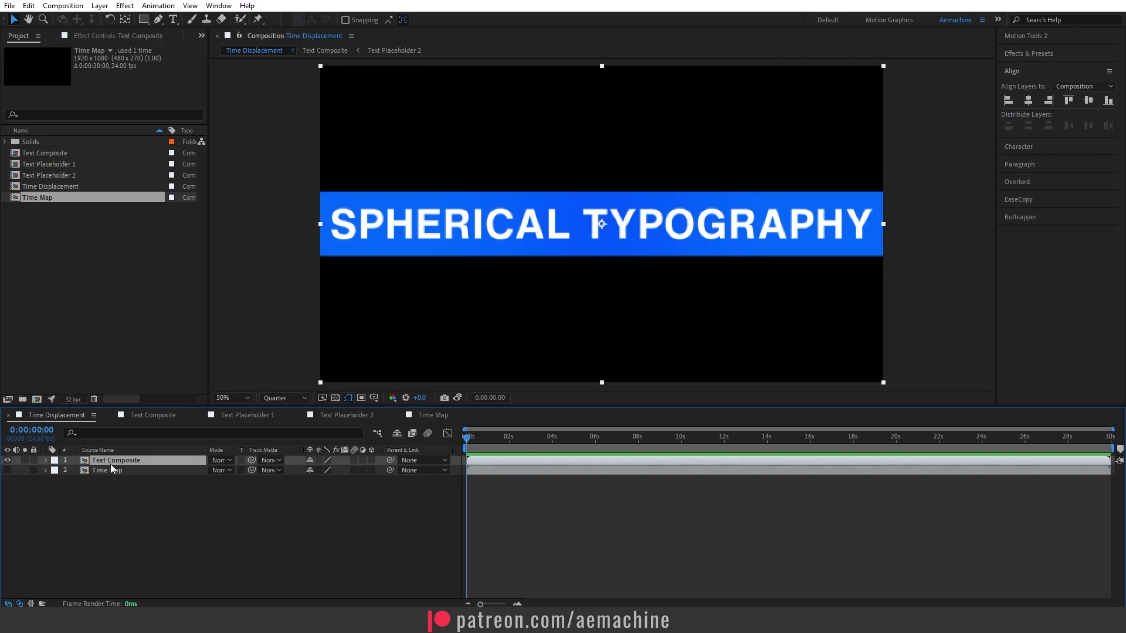
key(ctrl+space)
text(tim)
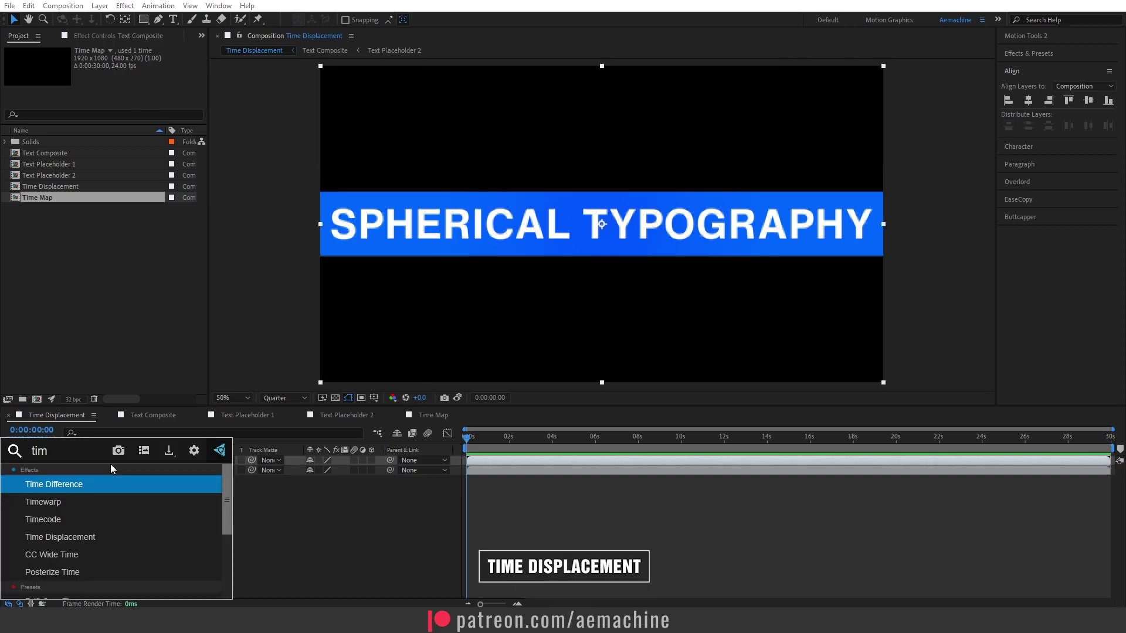
text(e)
click(104, 500)
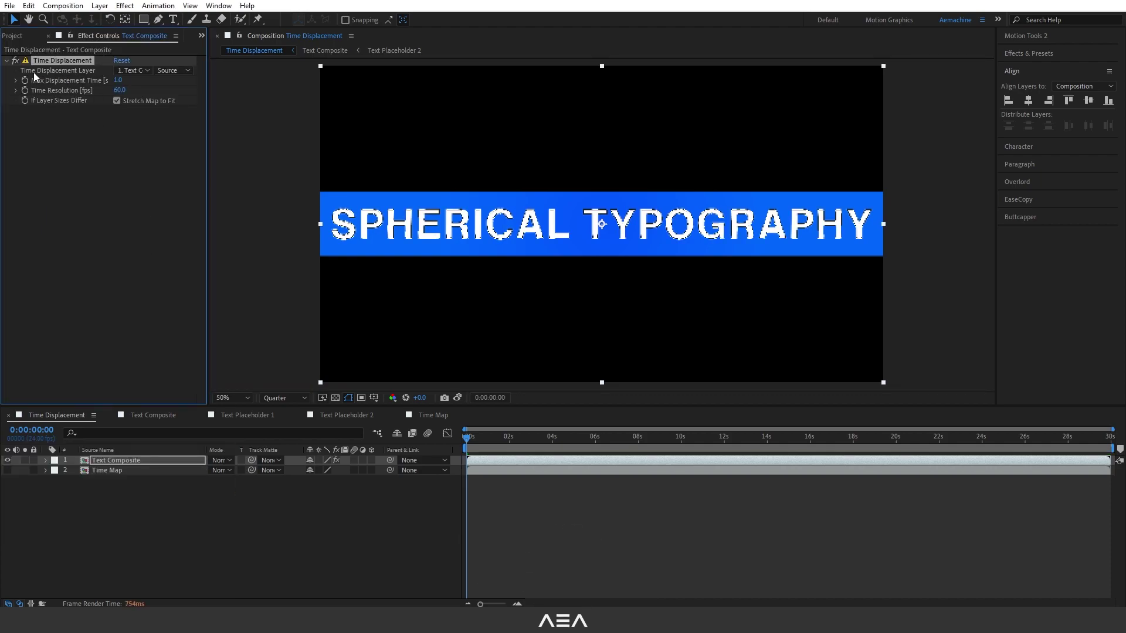
click(124, 73)
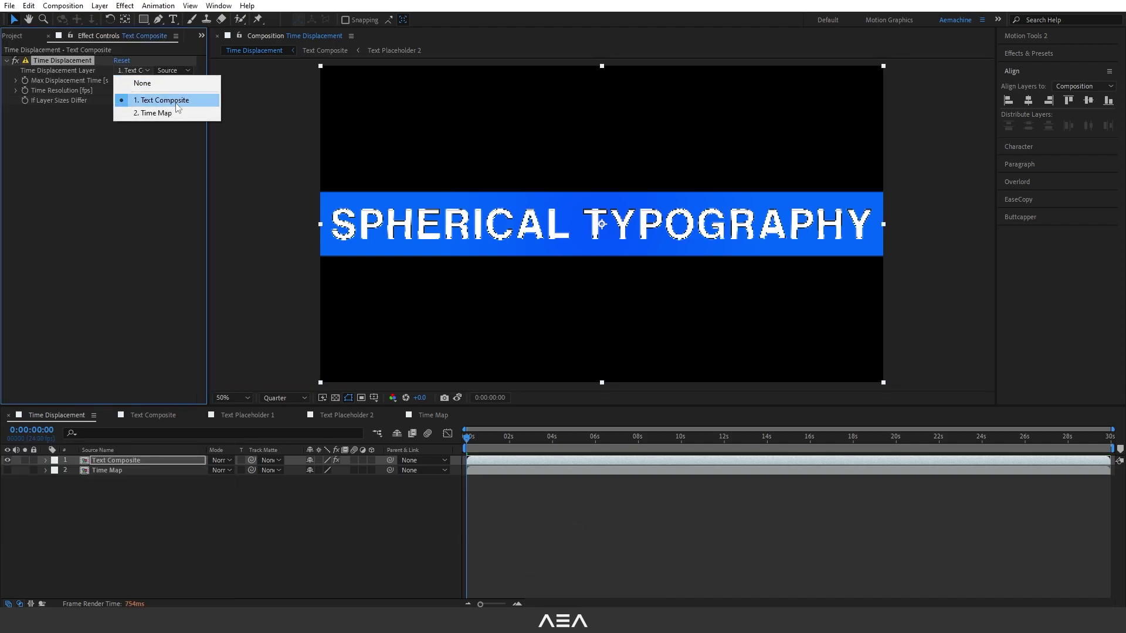
click(144, 116)
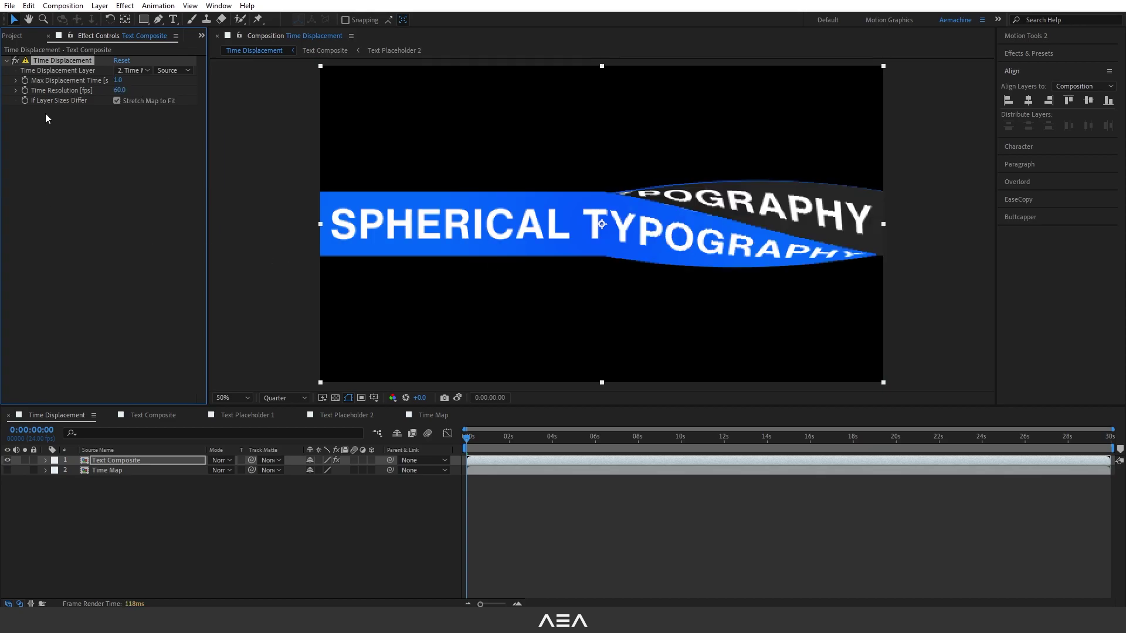
click(117, 81)
text(-1)
key(Return)
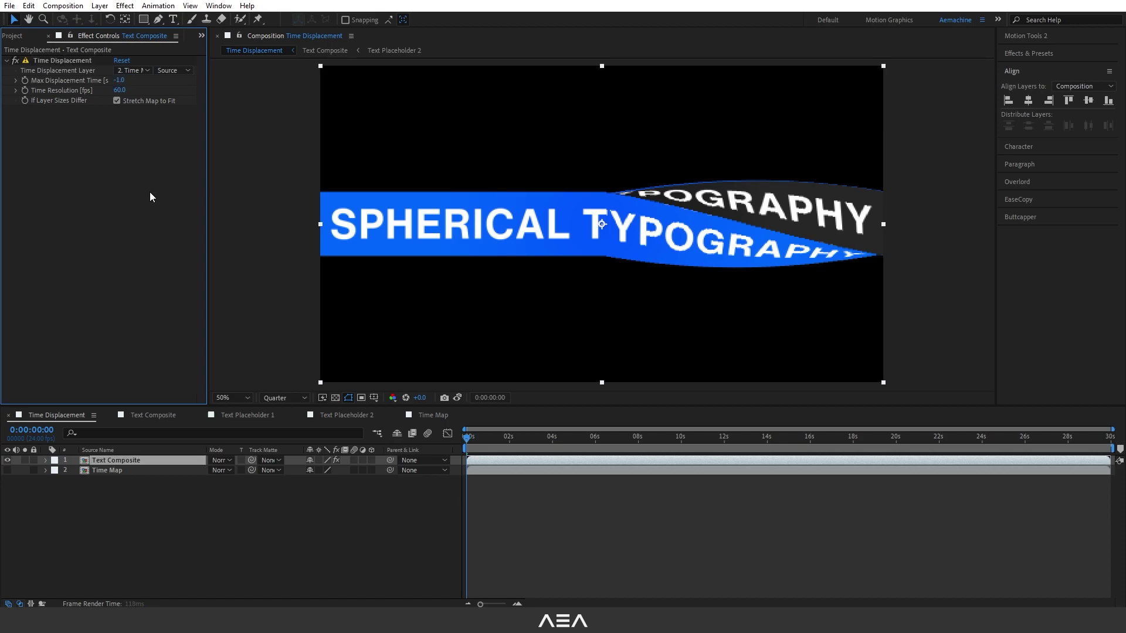
- Enable Time Remapping on Text Composite, keyframe it at 0:00:02:00, and delete the end keyframe
right_click(117, 462)
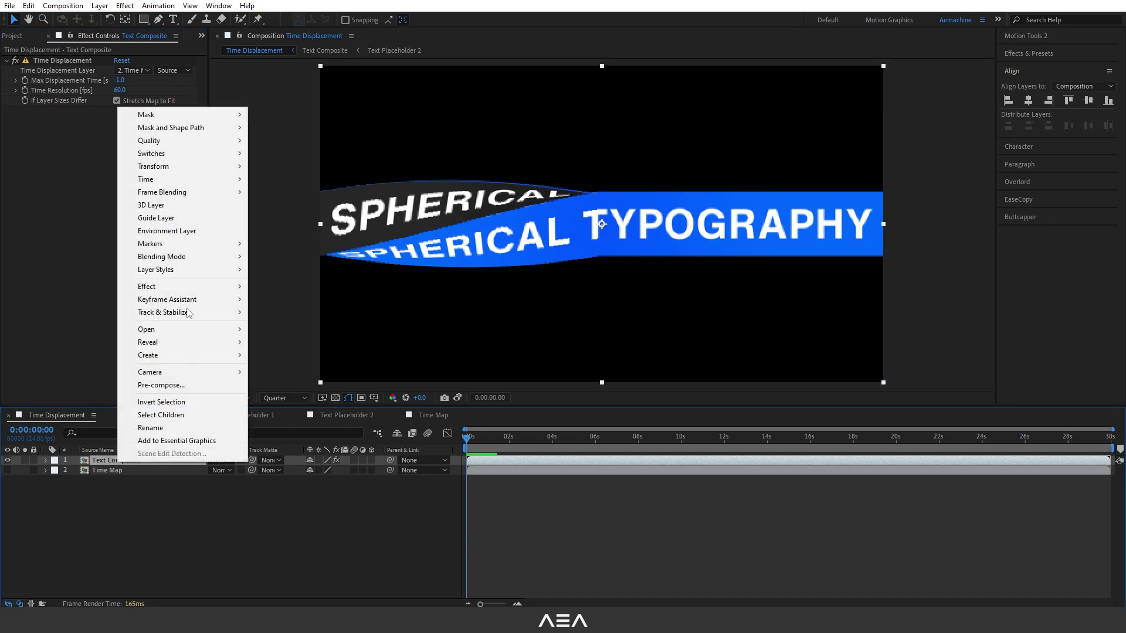
mouse_move(196, 184)
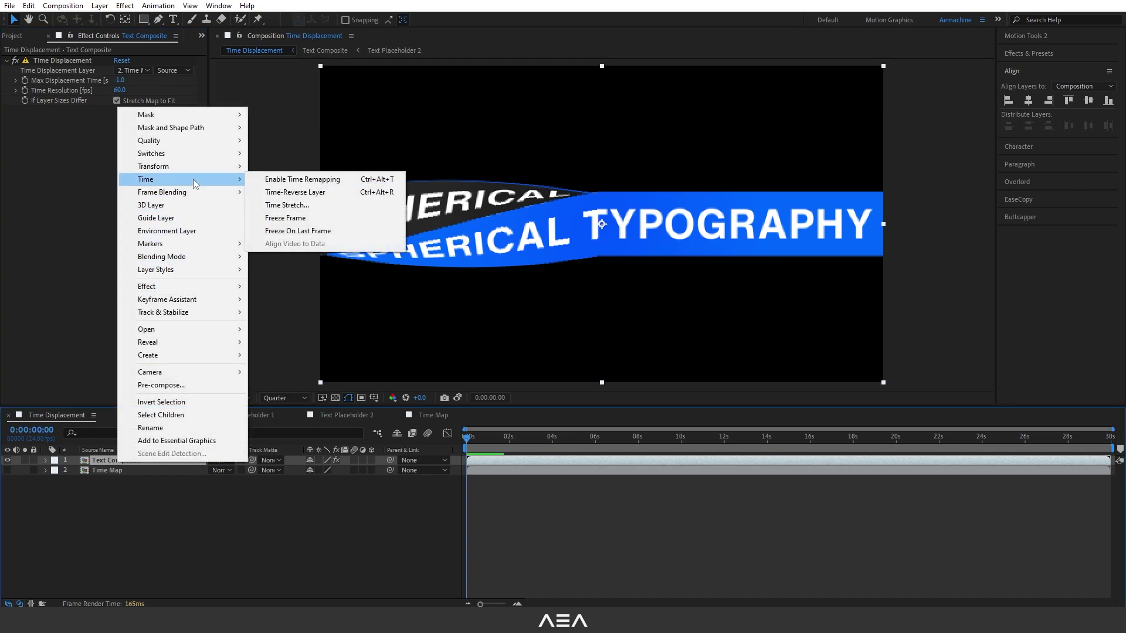
click(294, 180)
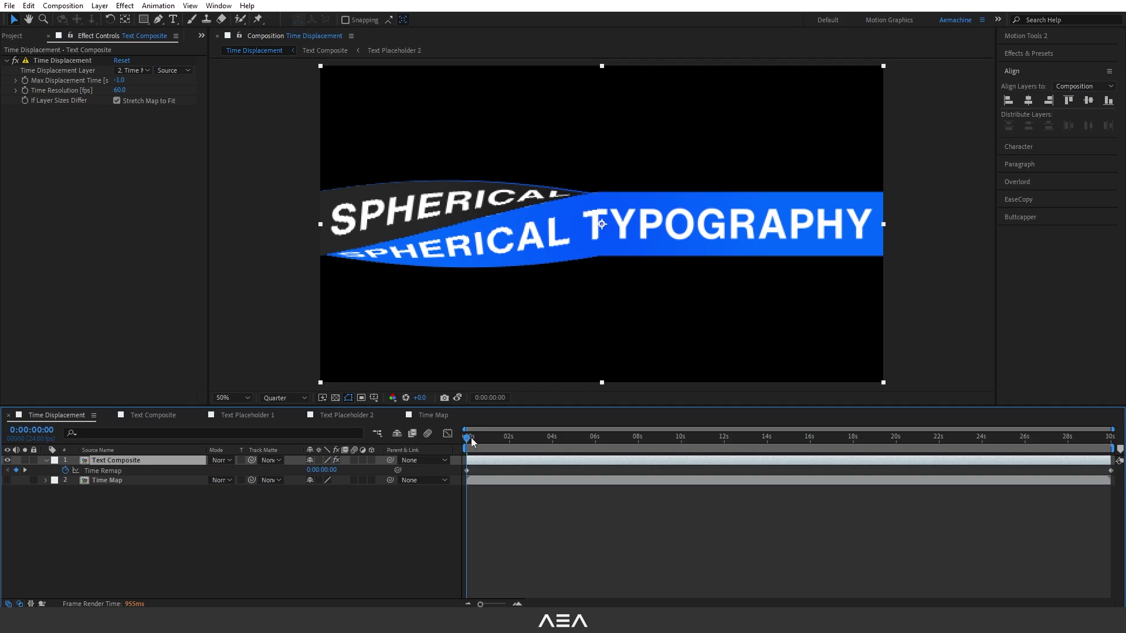
click(502, 450)
drag(501, 450, 509, 450)
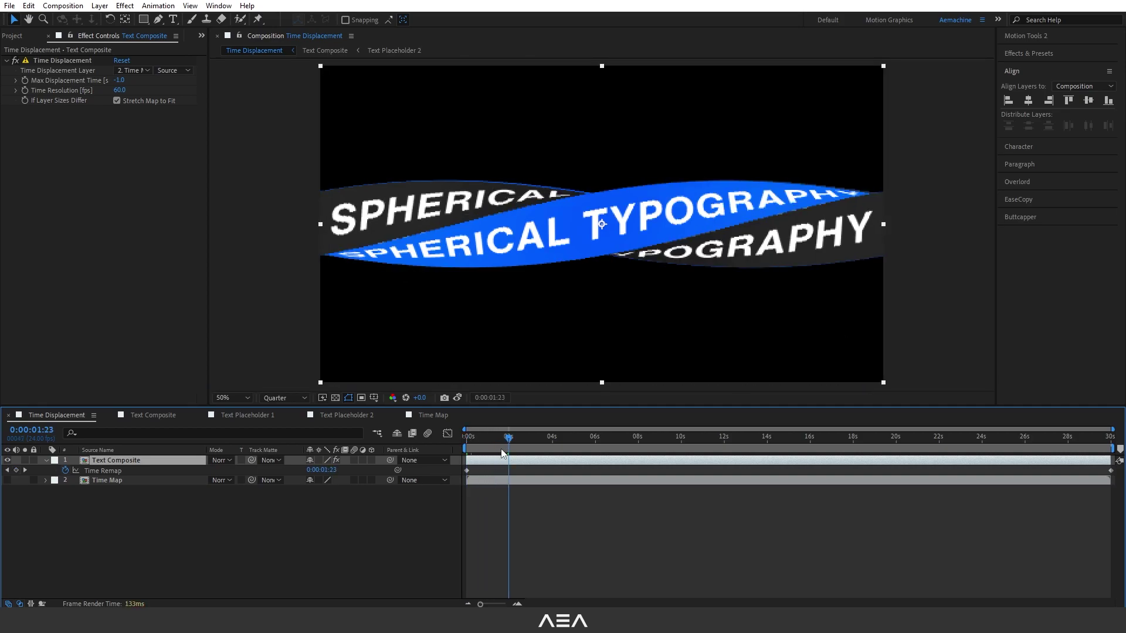
click(17, 471)
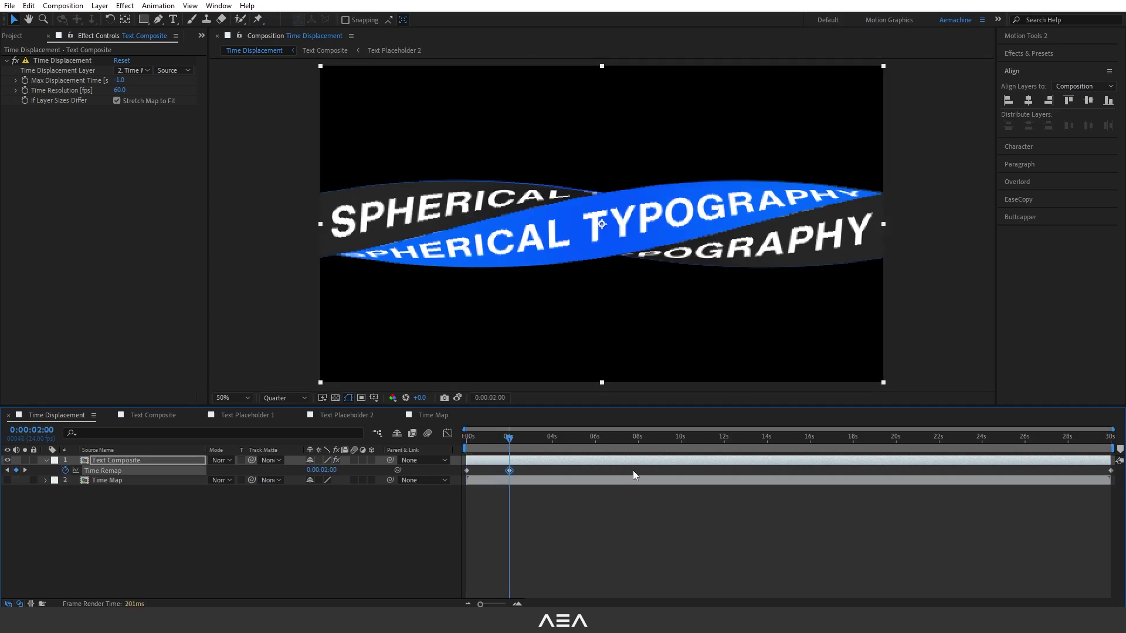
click(1111, 470)
key(Delete)
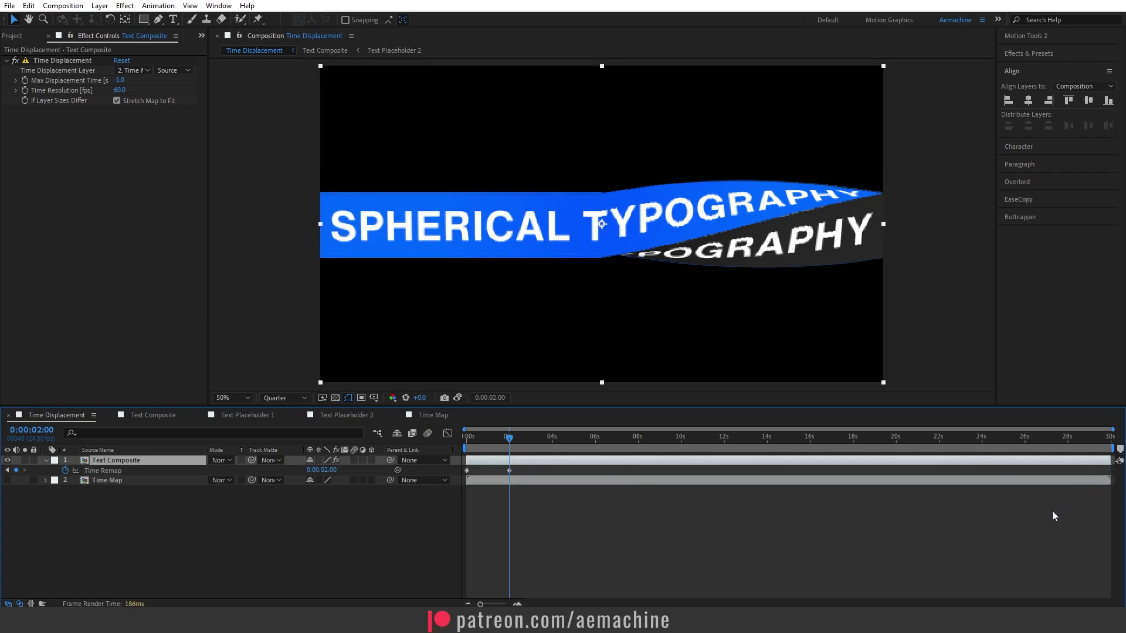
- Loop Time Remap with a loopOut() expression, slide the layer to start at zero, and preview
alt+click(65, 471)
text(loopOut())
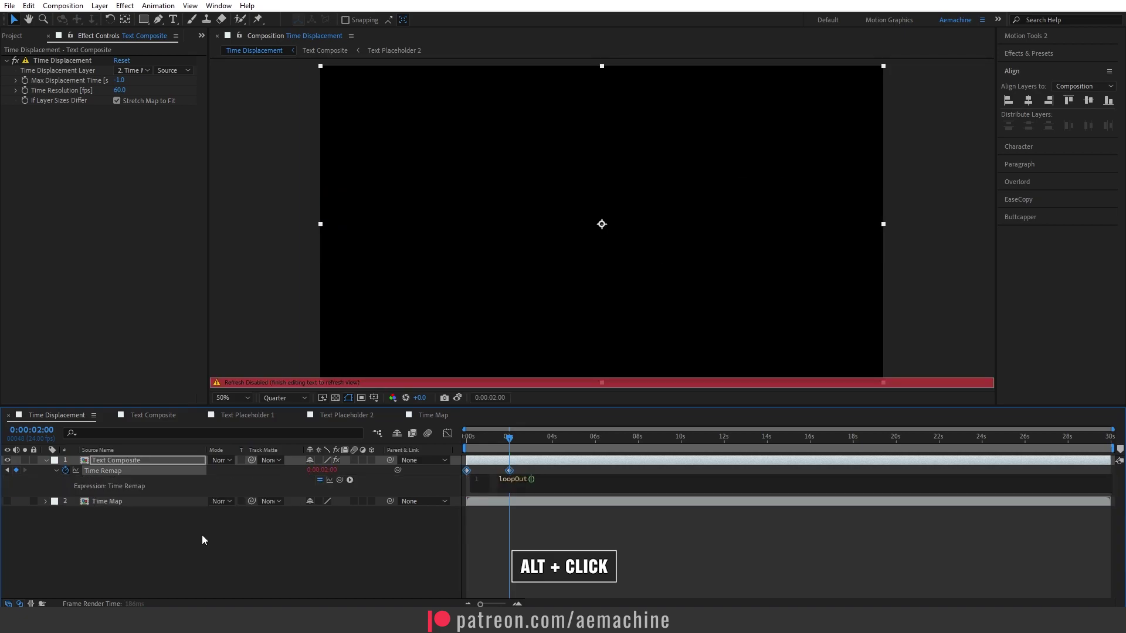
click(509, 473)
drag(585, 462, 468, 437)
mouse_move(535, 459)
mouse_down()
mouse_move(544, 462)
mouse_move(518, 469)
mouse_up()
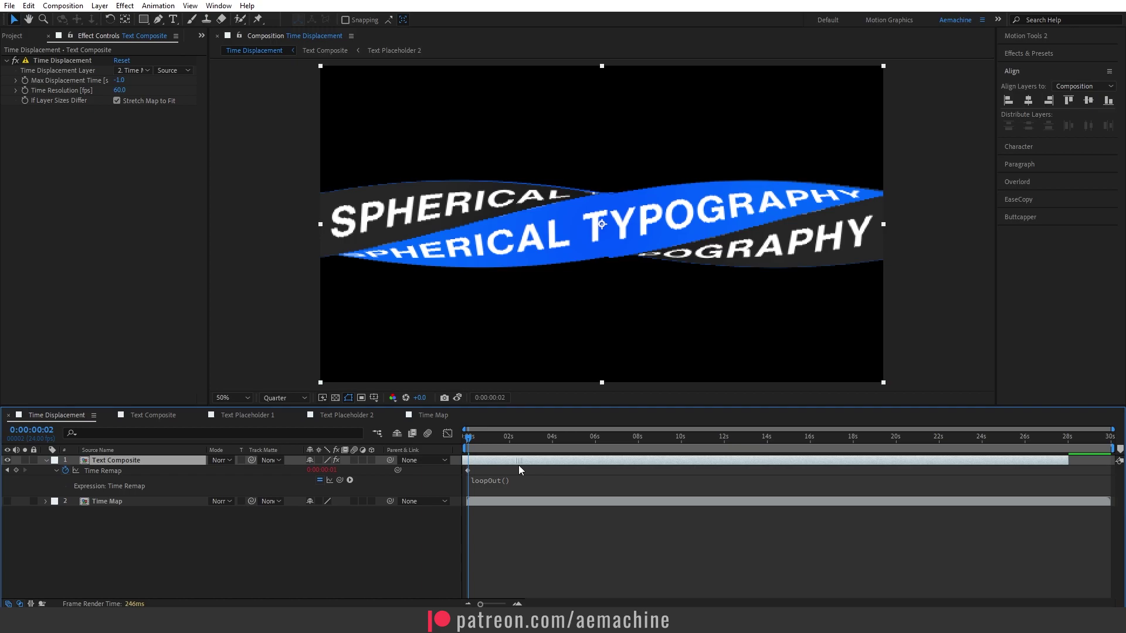
key(space)
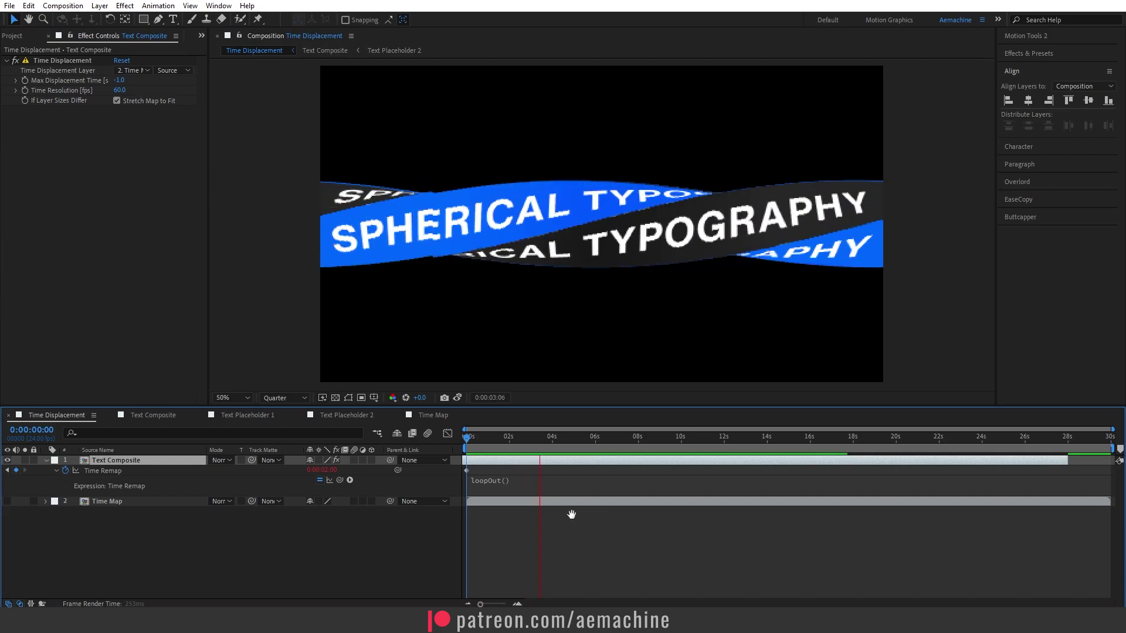
key(space)
click(13, 36)
- Create a 'Final Composite' composition containing the Time Displacement comp and play it back
click(92, 264)
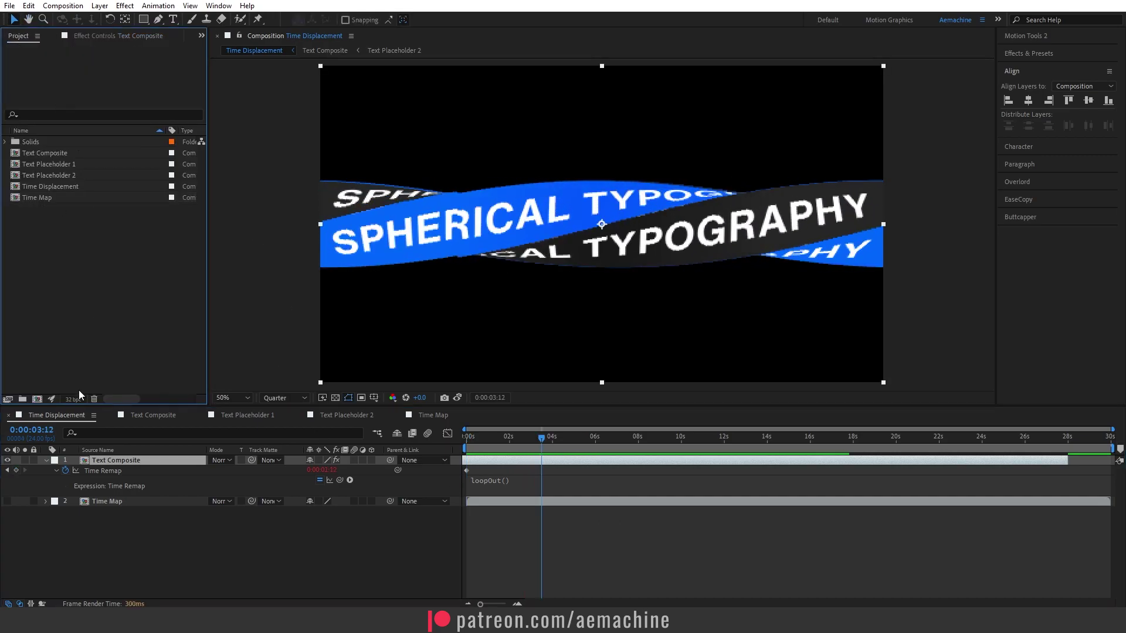
click(37, 399)
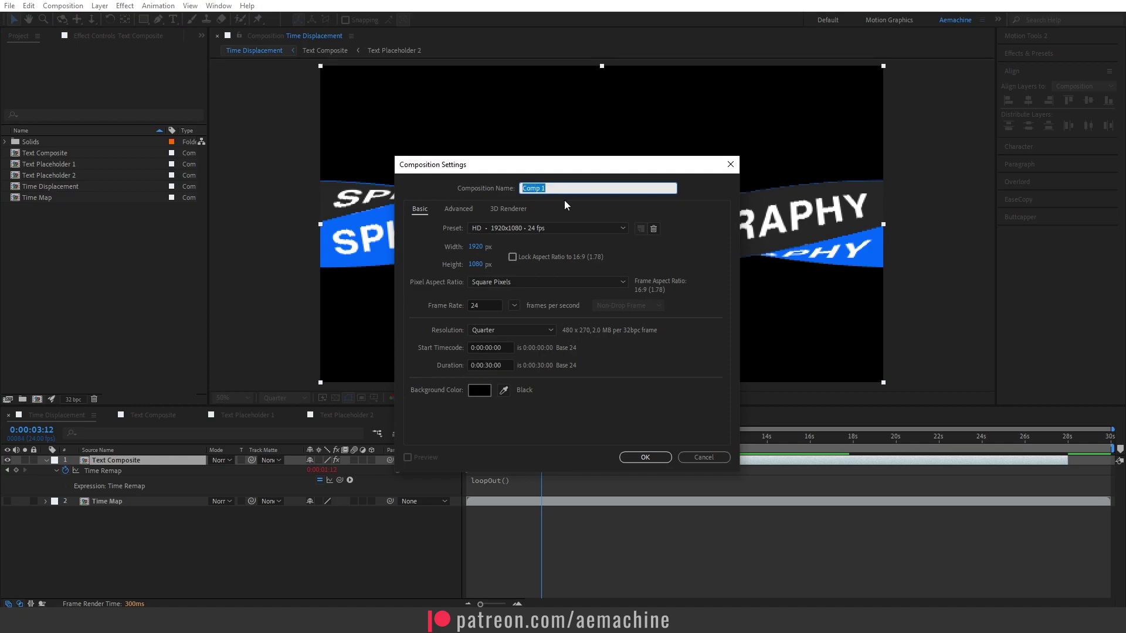
text(Final Composite)
click(645, 457)
drag(534, 417, 65, 413)
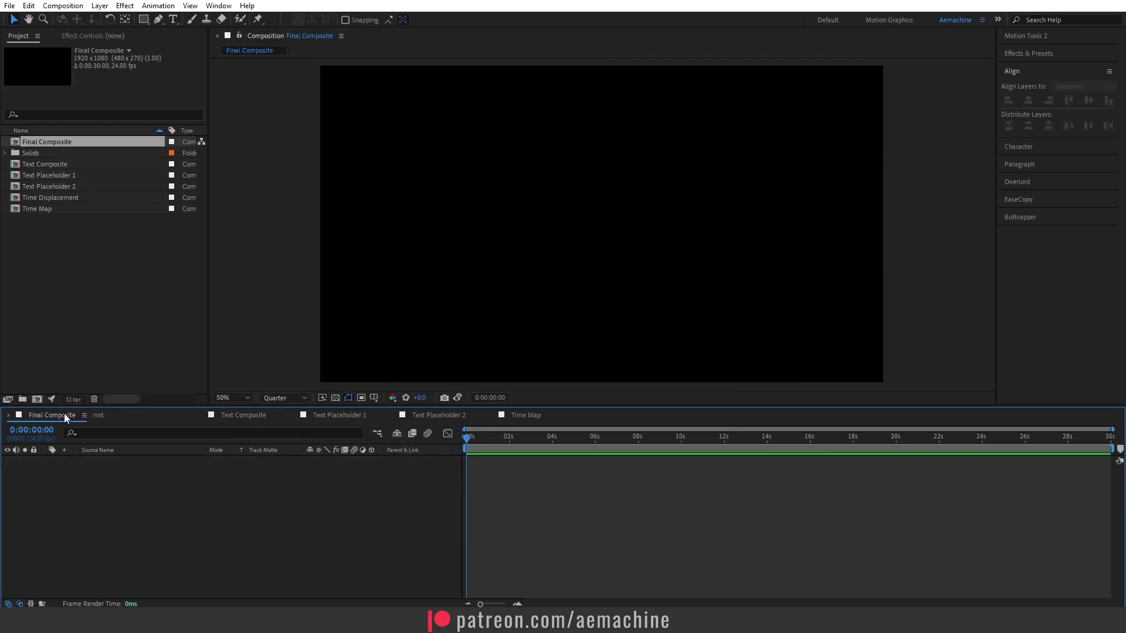
click(98, 325)
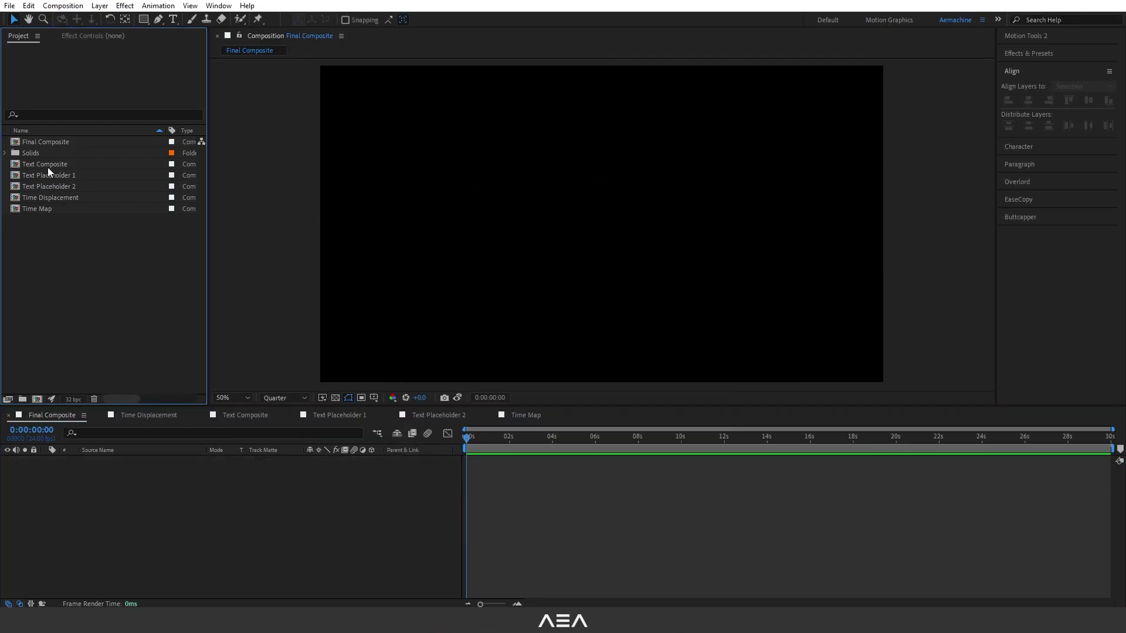
drag(53, 197, 156, 520)
key(space)
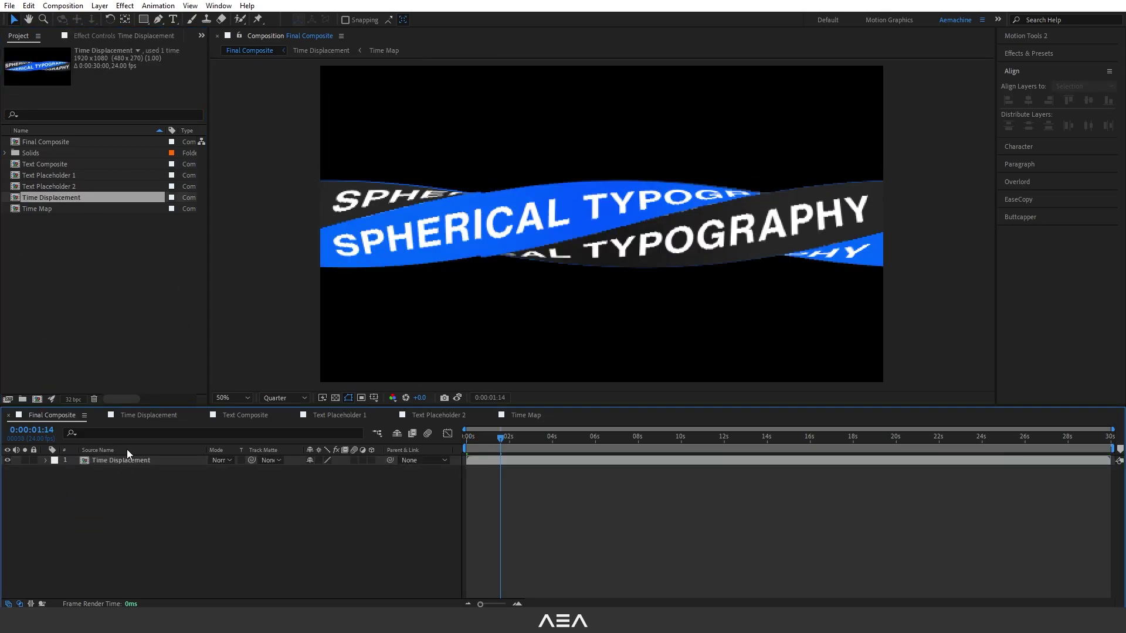
- Raise the Text Composite band toward the frame top inside Time Displacement, then select it in Final Composite
click(140, 417)
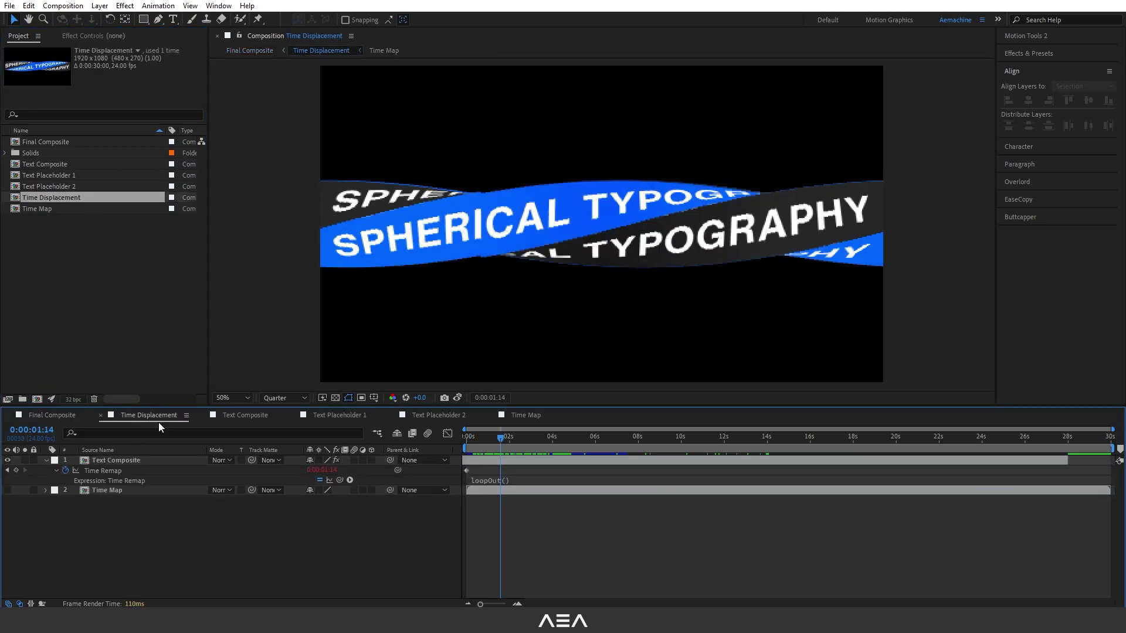
click(120, 460)
drag(602, 229, 602, 166)
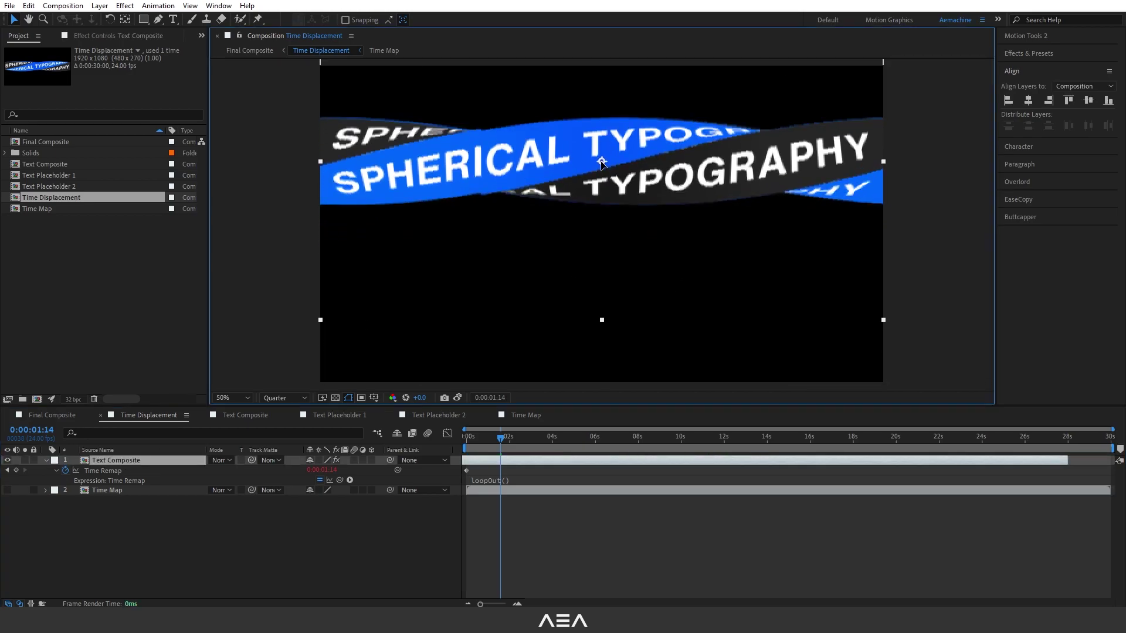
click(48, 417)
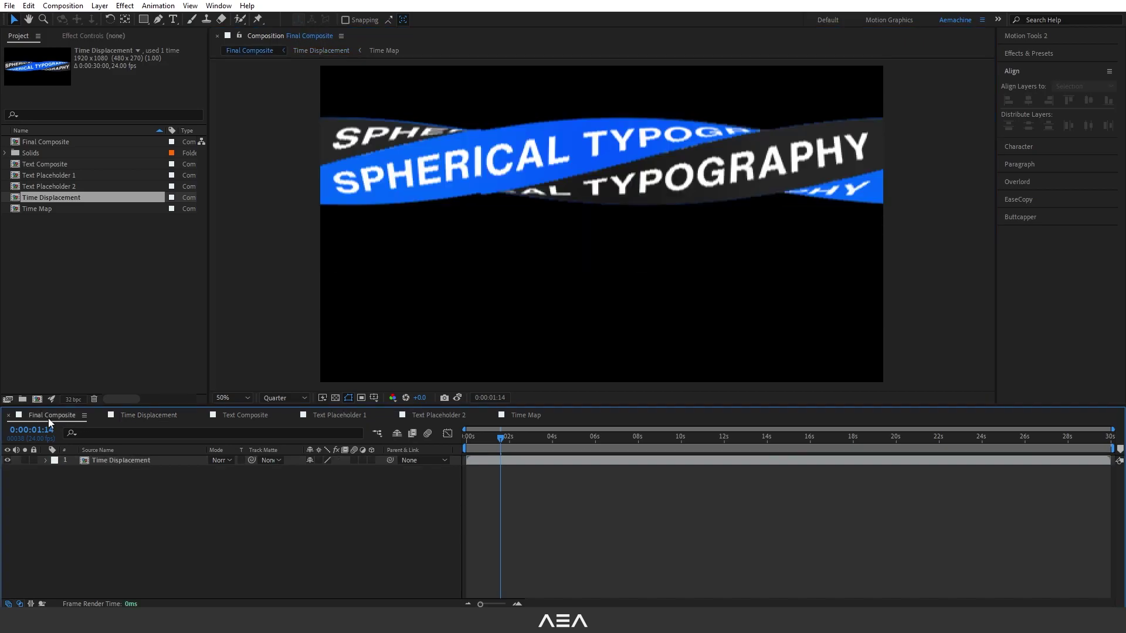
click(130, 461)
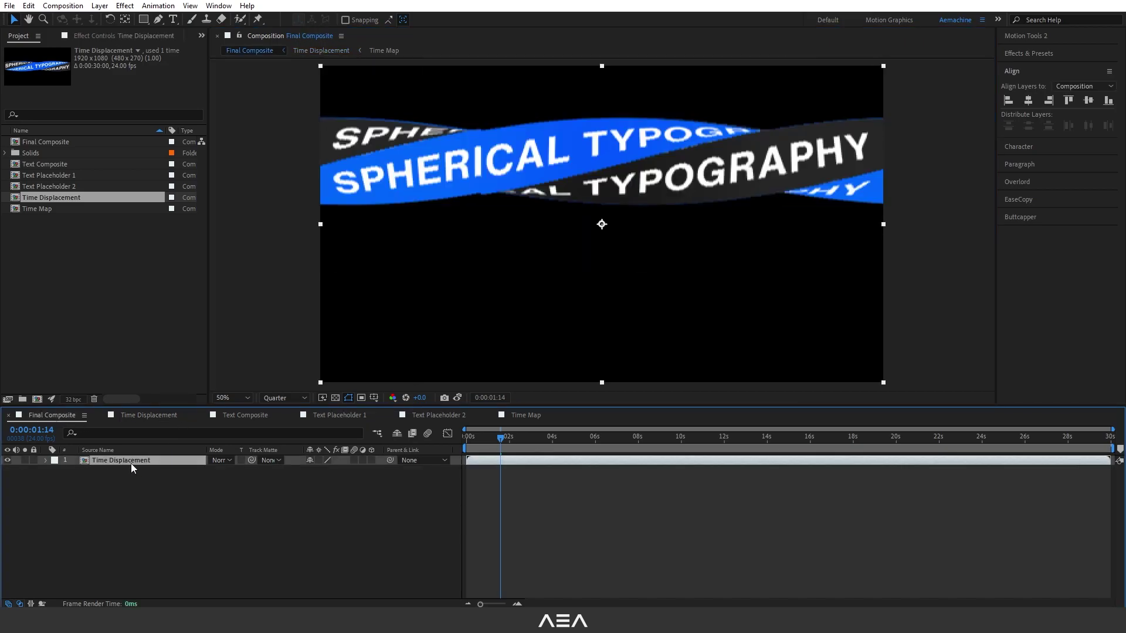
- Apply CC Sphere to the Time Displacement layer with Radius 400 and Rotation X -90°
key(ctrl+space)
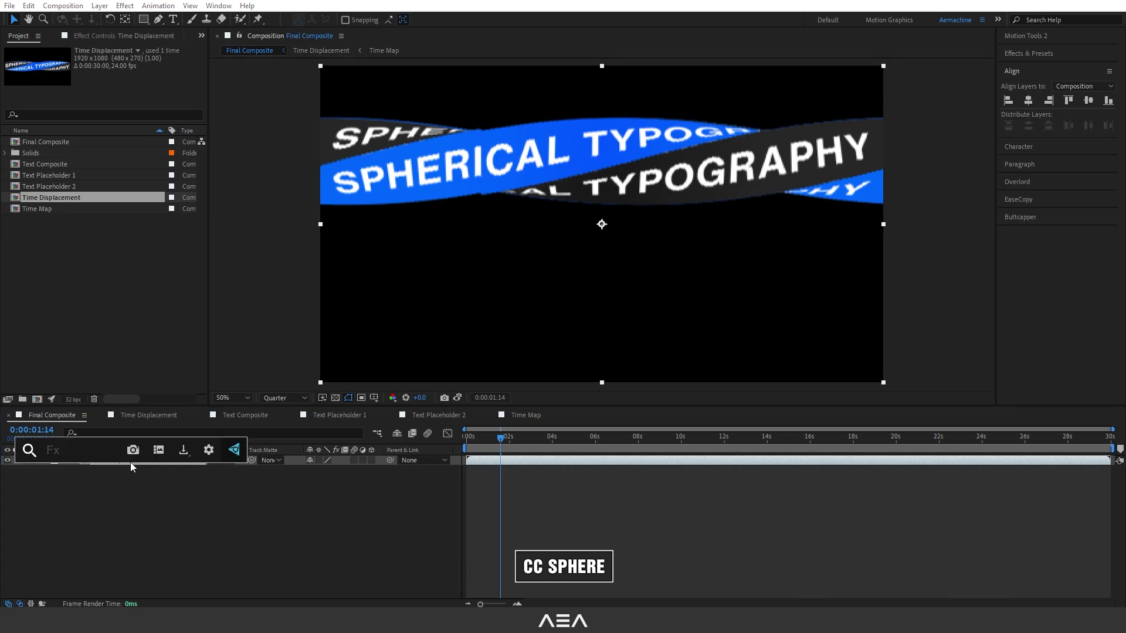
text(cc sp)
key(Return)
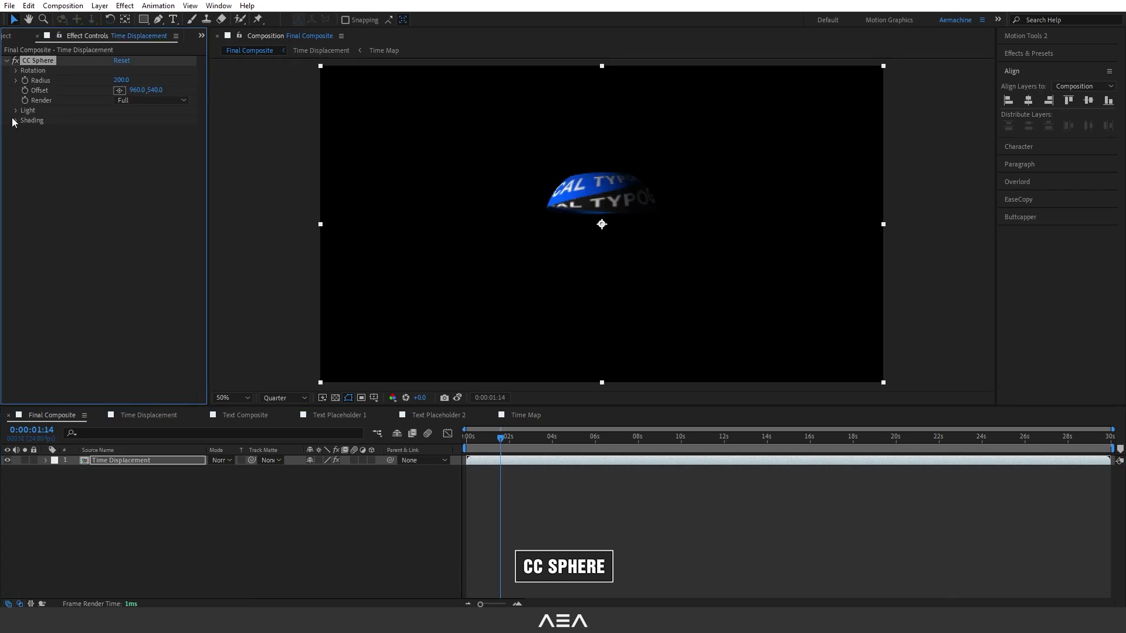
click(121, 80)
text(400)
key(Return)
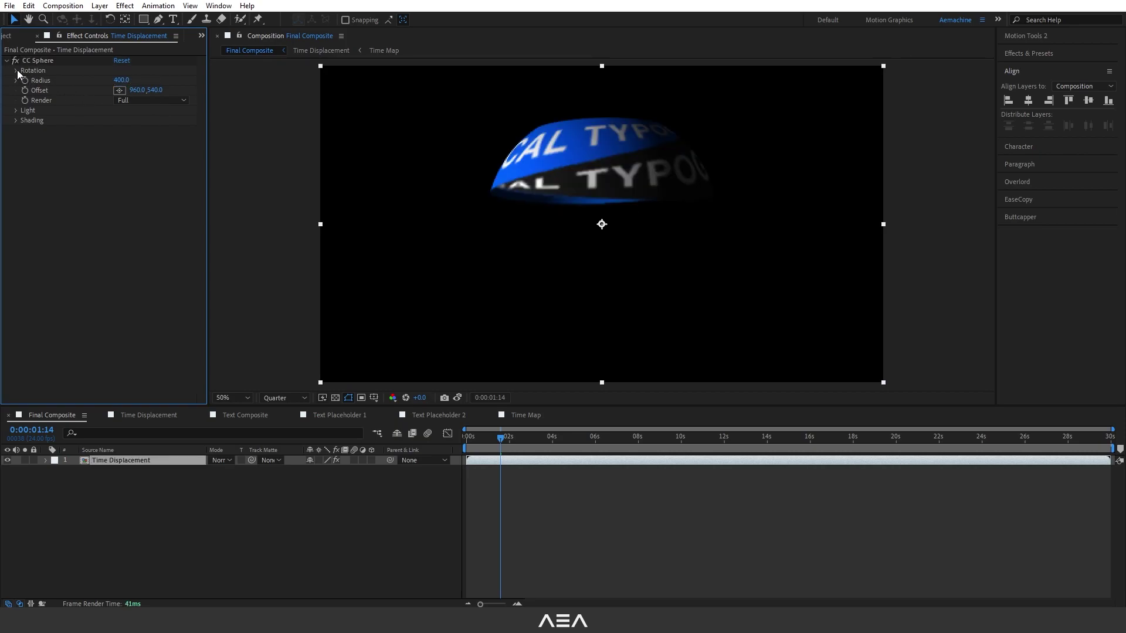
click(16, 70)
drag(121, 80, 96, 85)
click(130, 81)
text(-90)
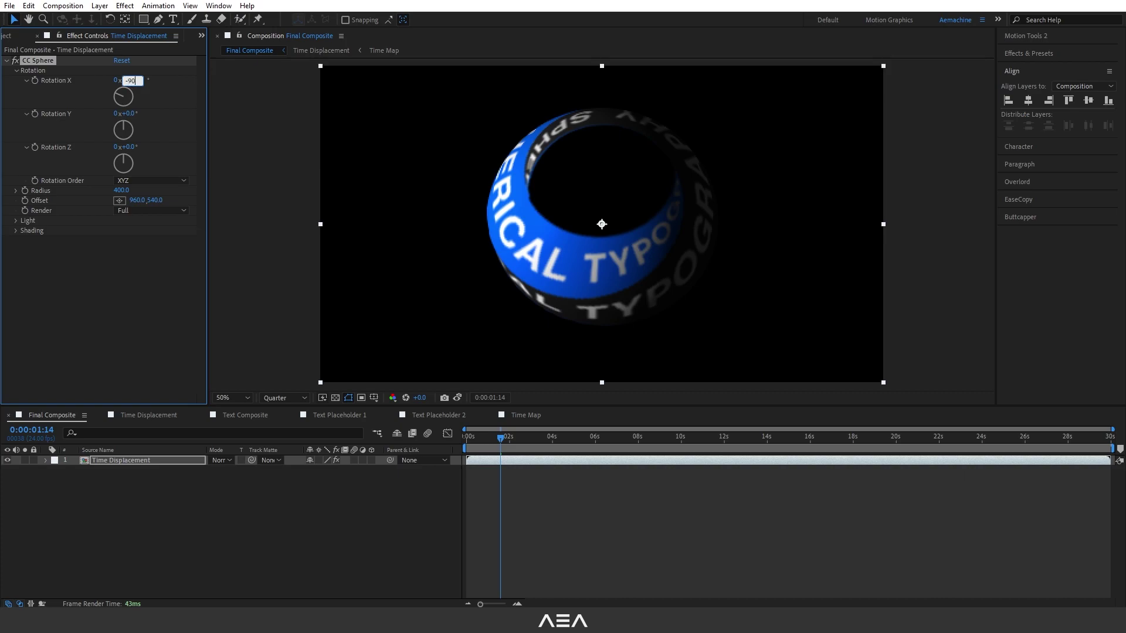
click(103, 299)
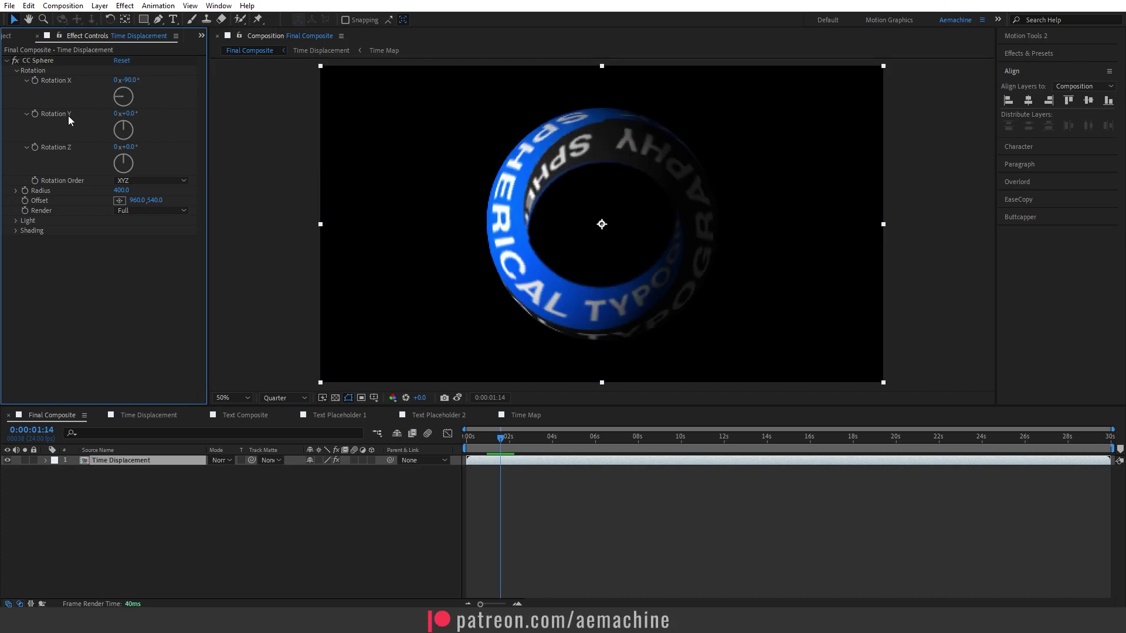
- Set the sphere's Light to Intensity 50 and Height 100, and lower Ambient shading to 70
click(16, 220)
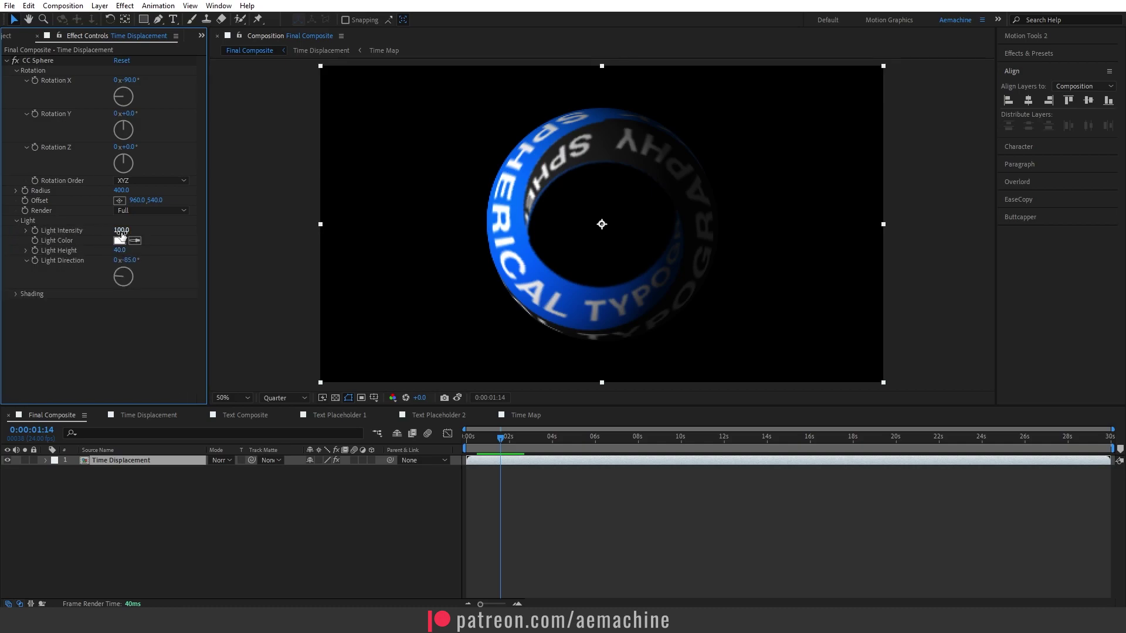
click(122, 232)
text(50)
key(Tab)
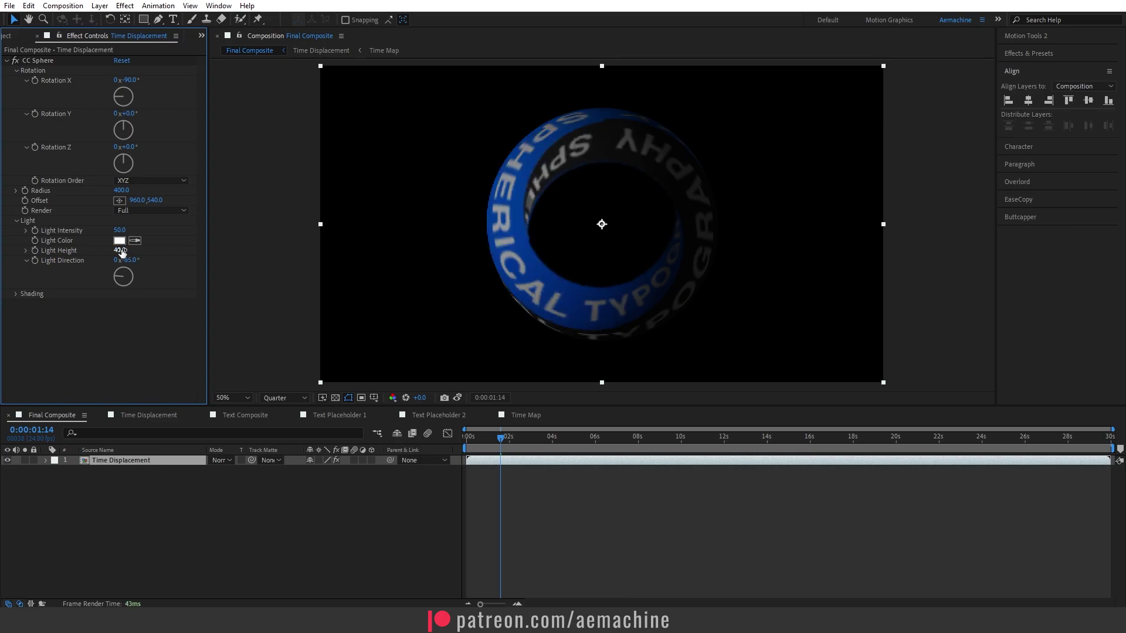
text(100)
key(Return)
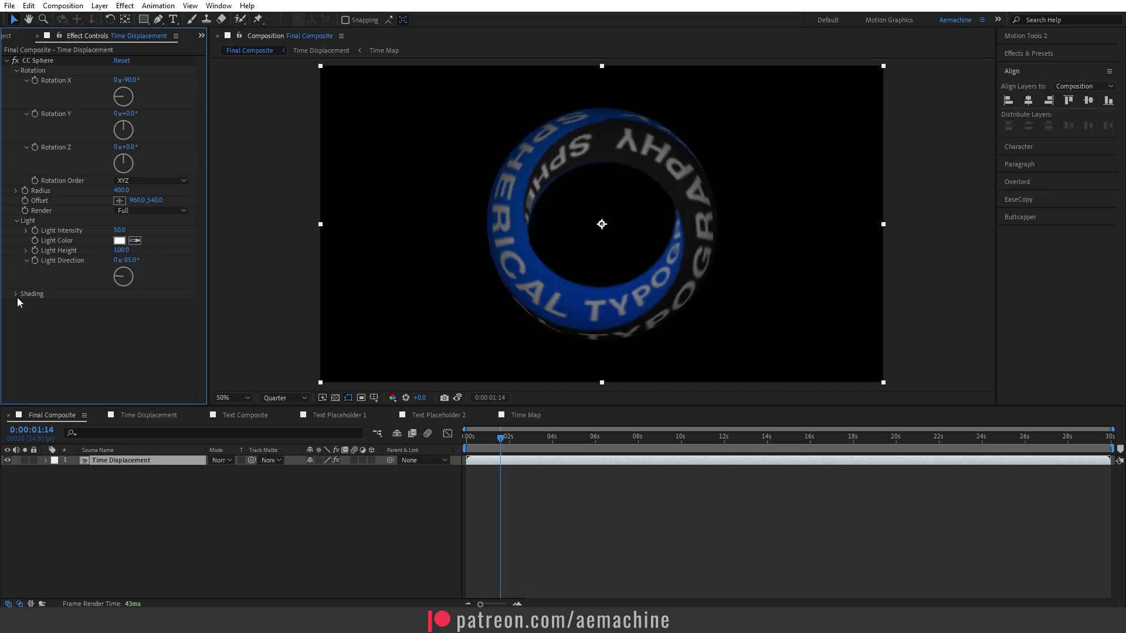
click(16, 295)
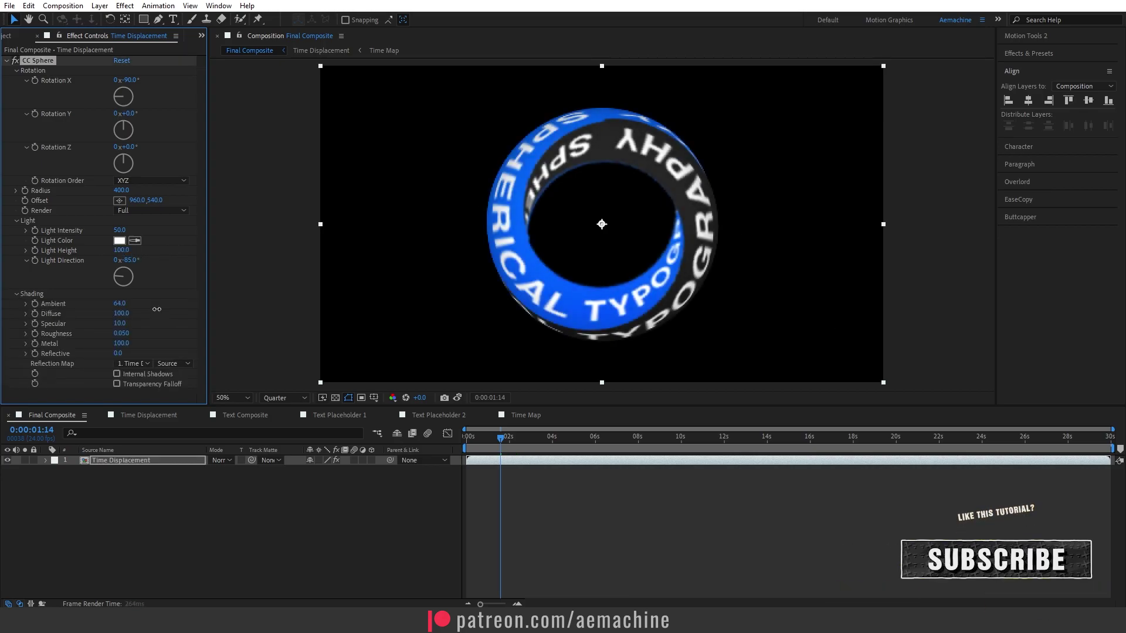
mouse_move(157, 309)
mouse_down()
mouse_move(123, 309)
mouse_move(145, 309)
mouse_up()
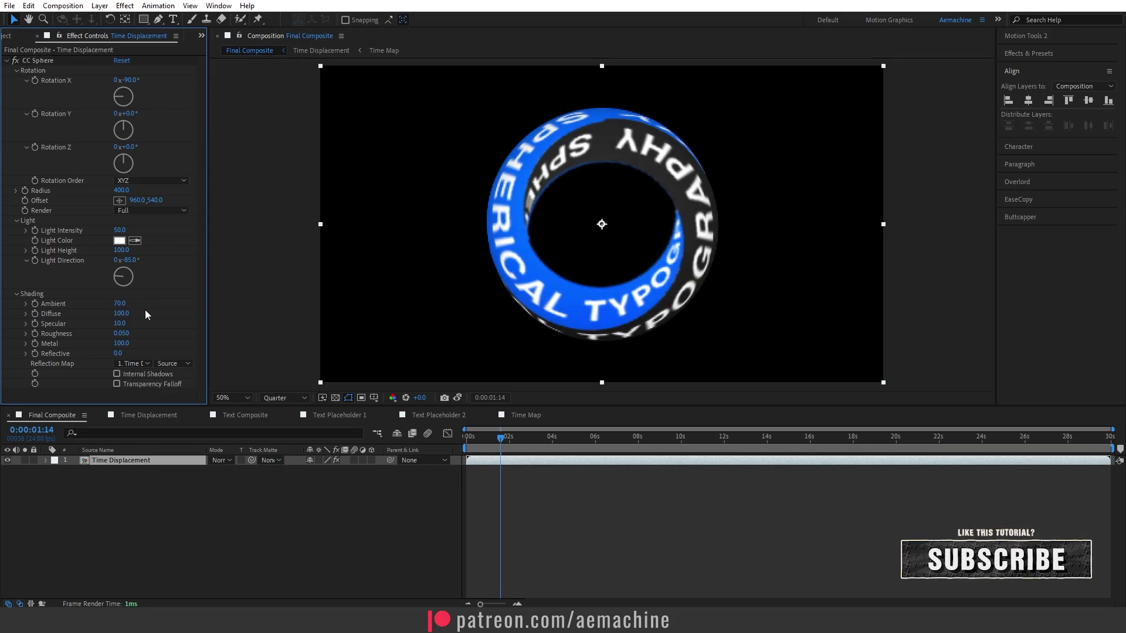
click(16, 295)
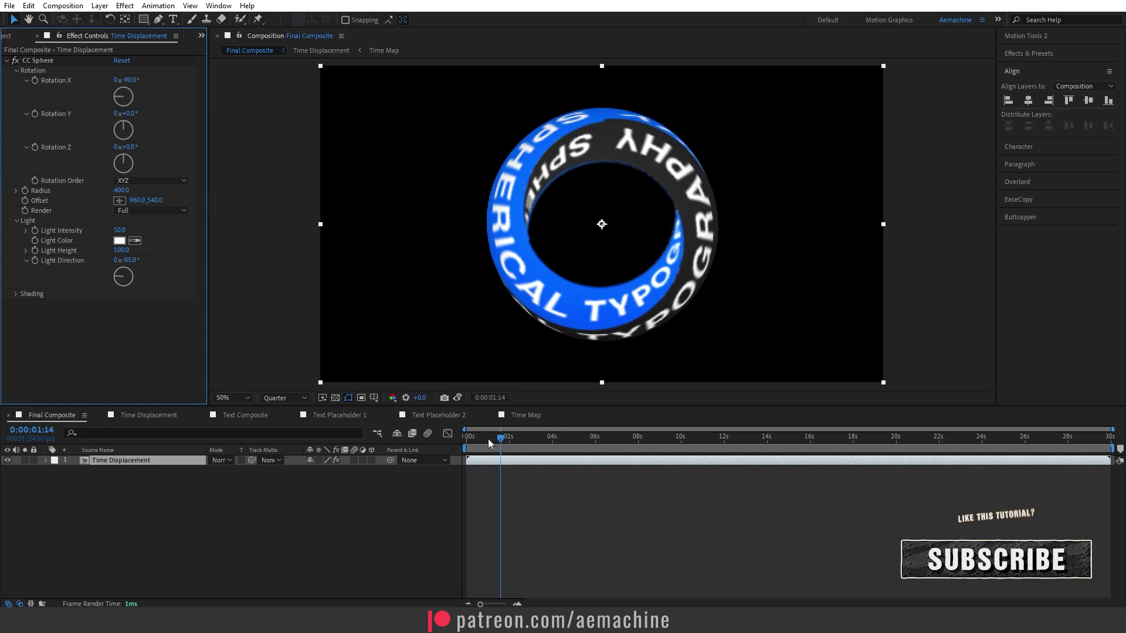
- Keyframe CC Sphere Rotation Y at 1x revolution at 0s and 0x at 10s
drag(487, 439, 381, 442)
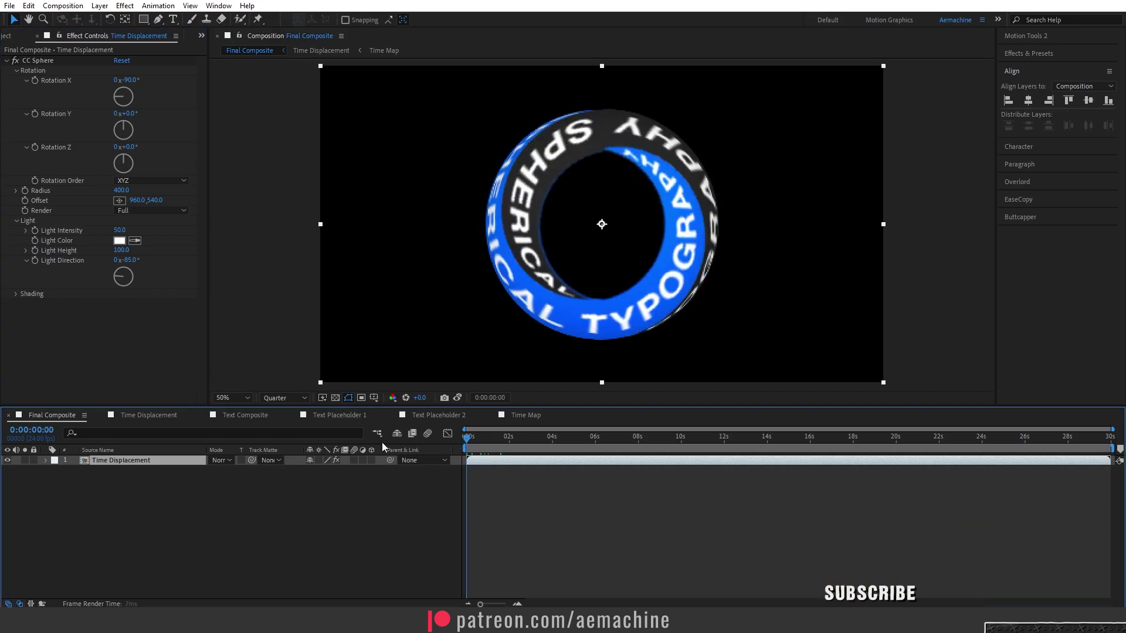
click(34, 114)
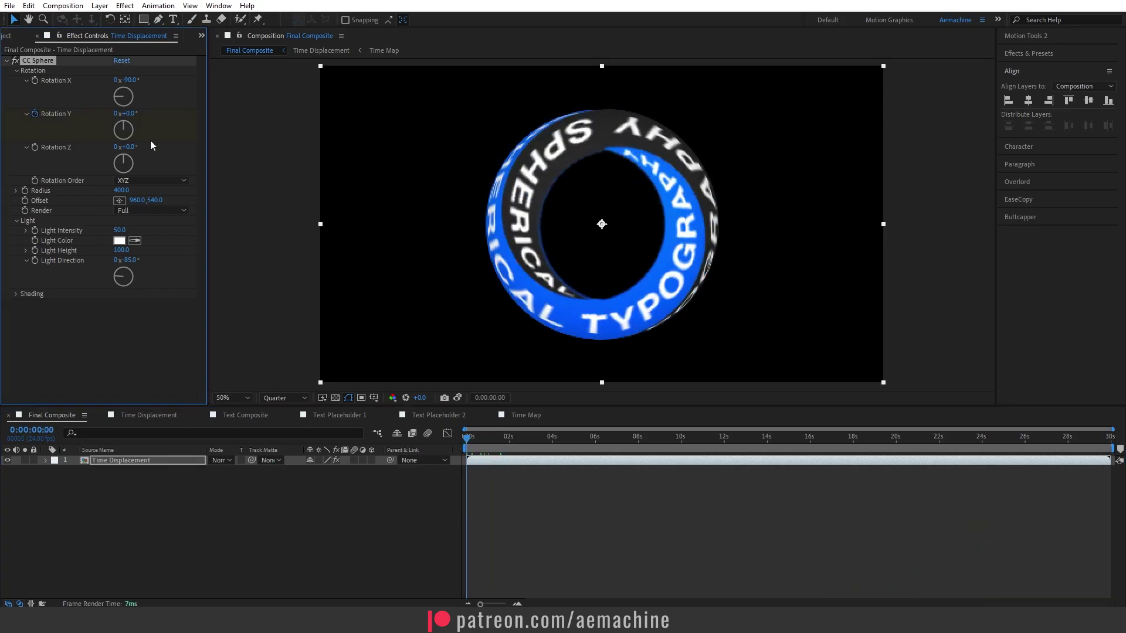
click(115, 114)
text(1)
key(Return)
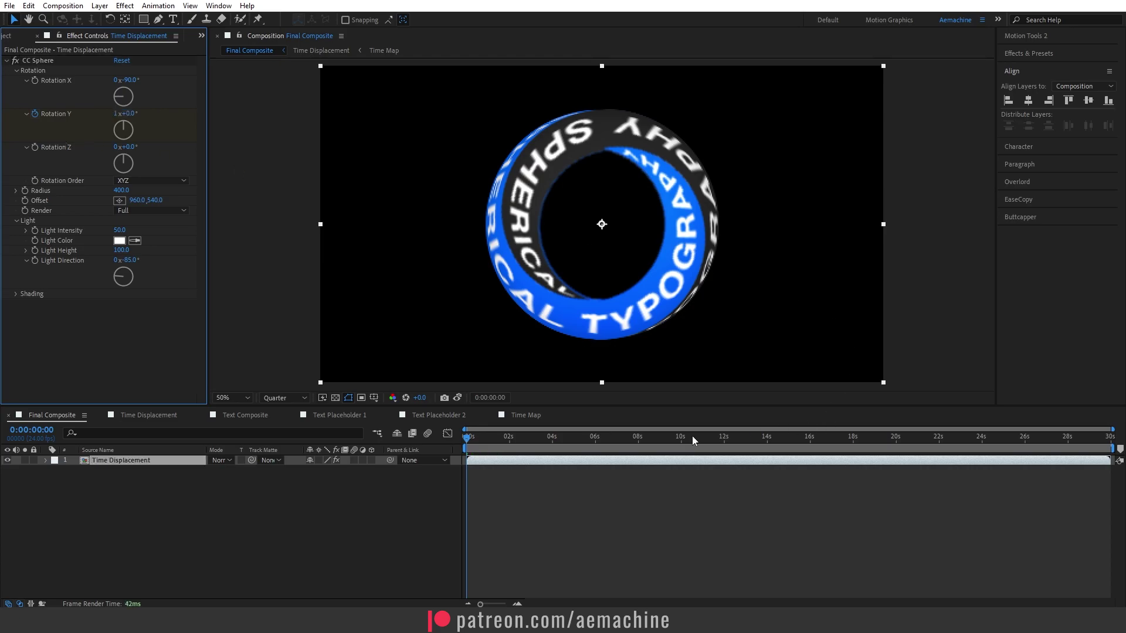
mouse_move(693, 440)
mouse_down()
mouse_move(671, 439)
mouse_move(680, 439)
mouse_up()
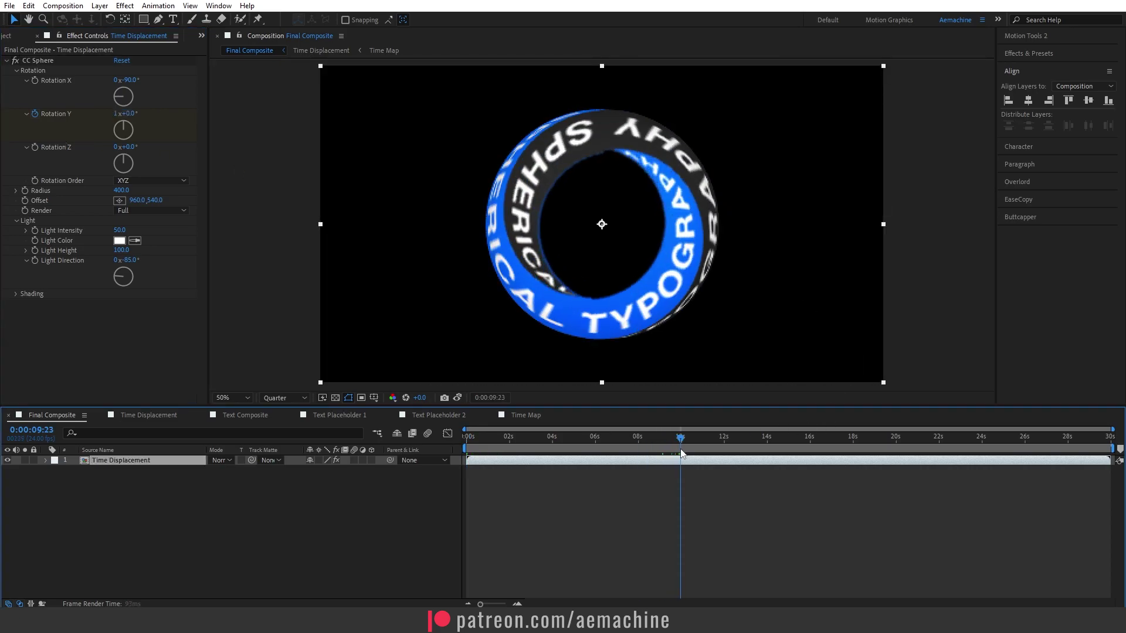
click(115, 114)
text(0)
key(Return)
- Reveal the layer's Rotation Y keyframes and end the work area at 10 seconds
click(121, 462)
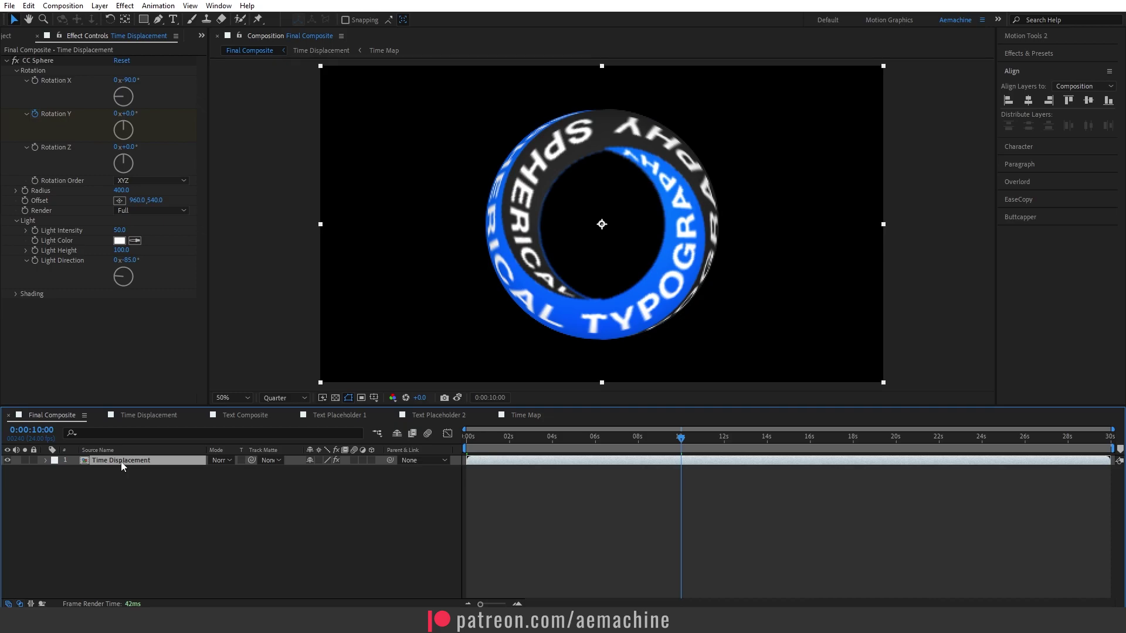
key(u)
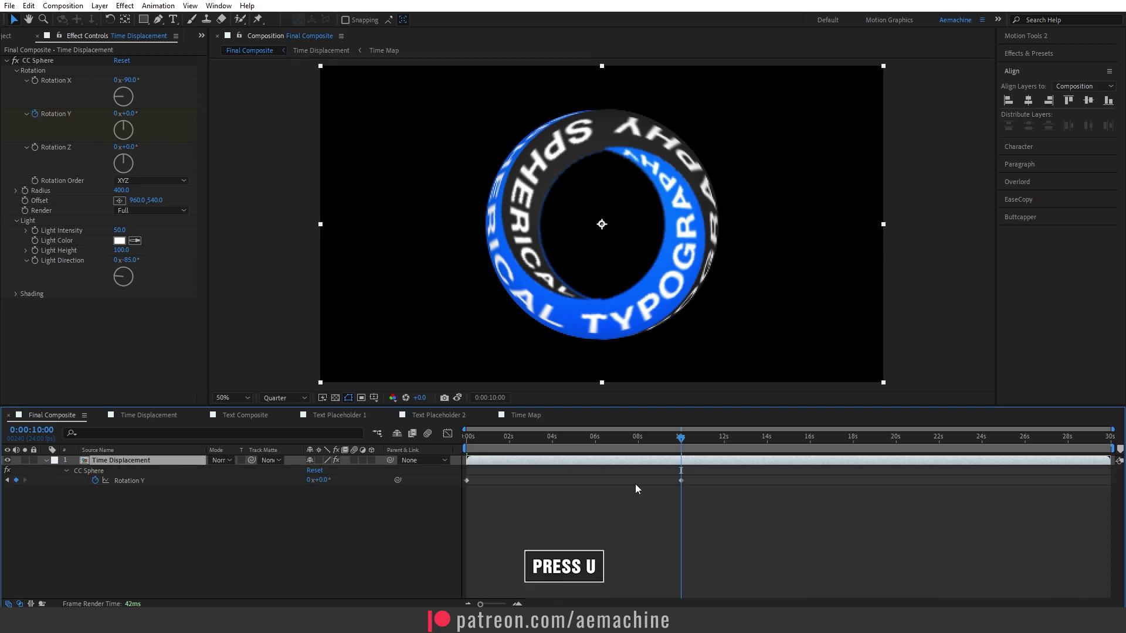
drag(712, 473, 431, 482)
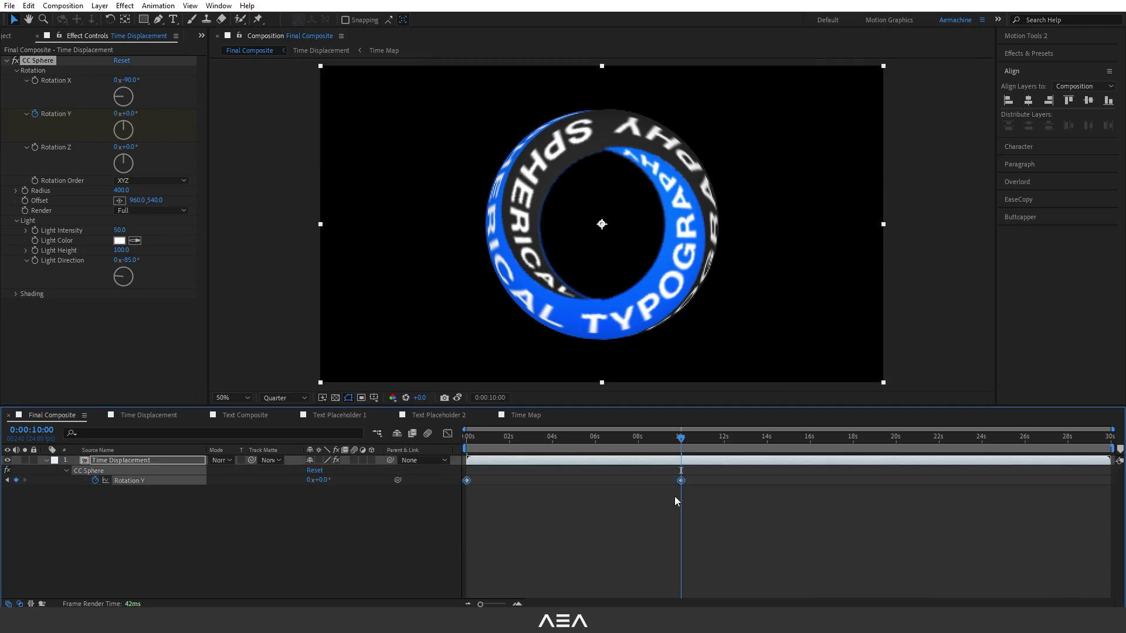
click(674, 496)
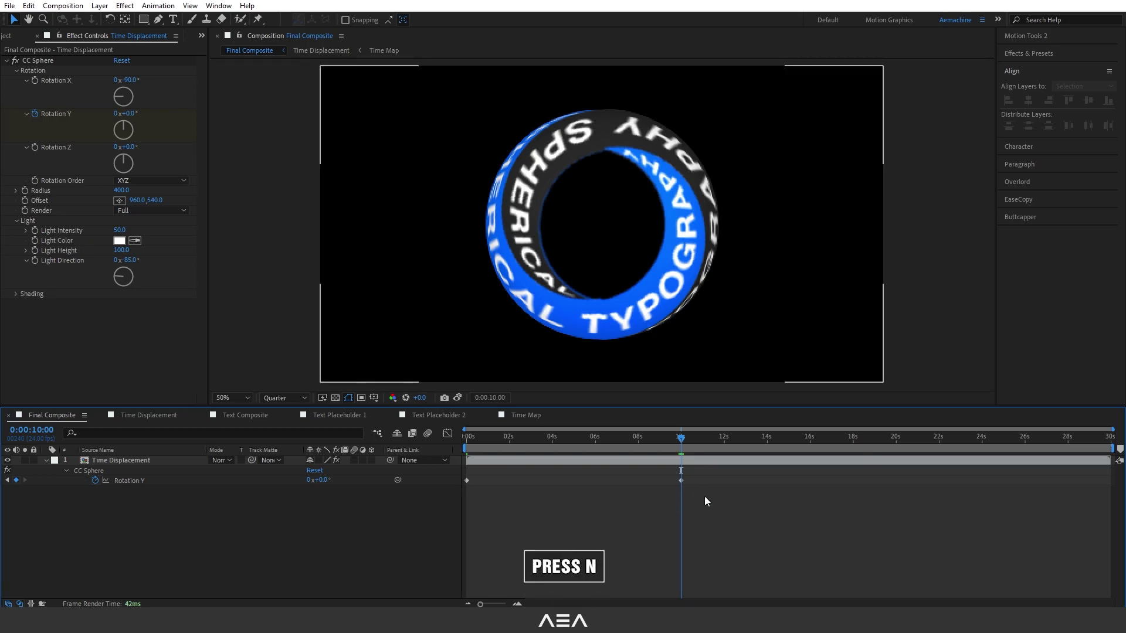
key(n)
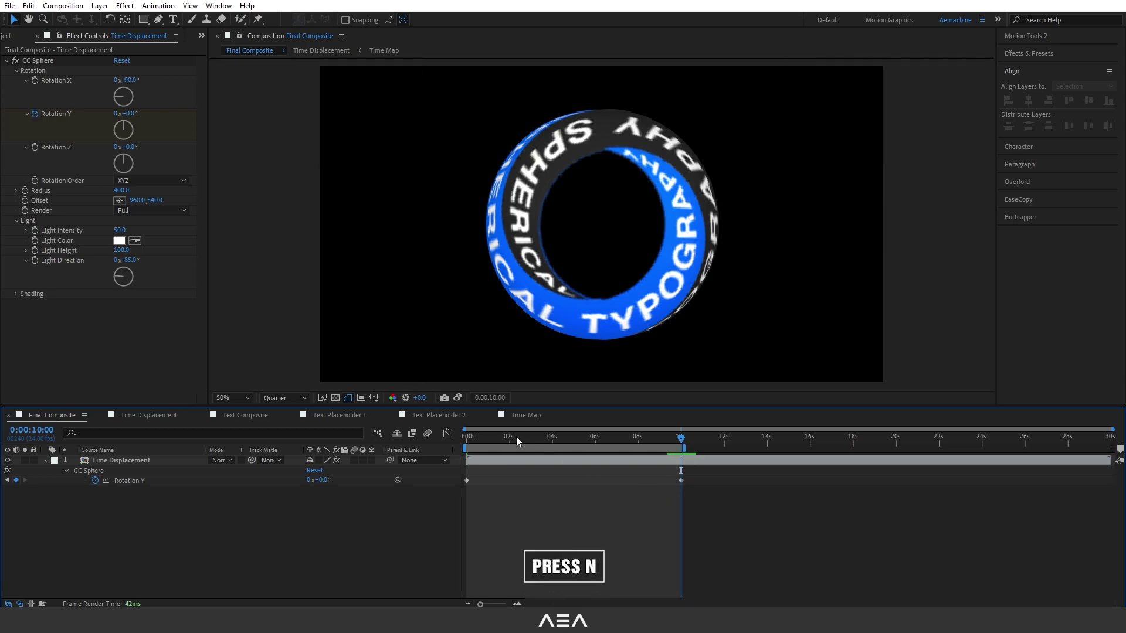
- Preview the spinning ring from the start, then zoom and pan in on it
click(469, 437)
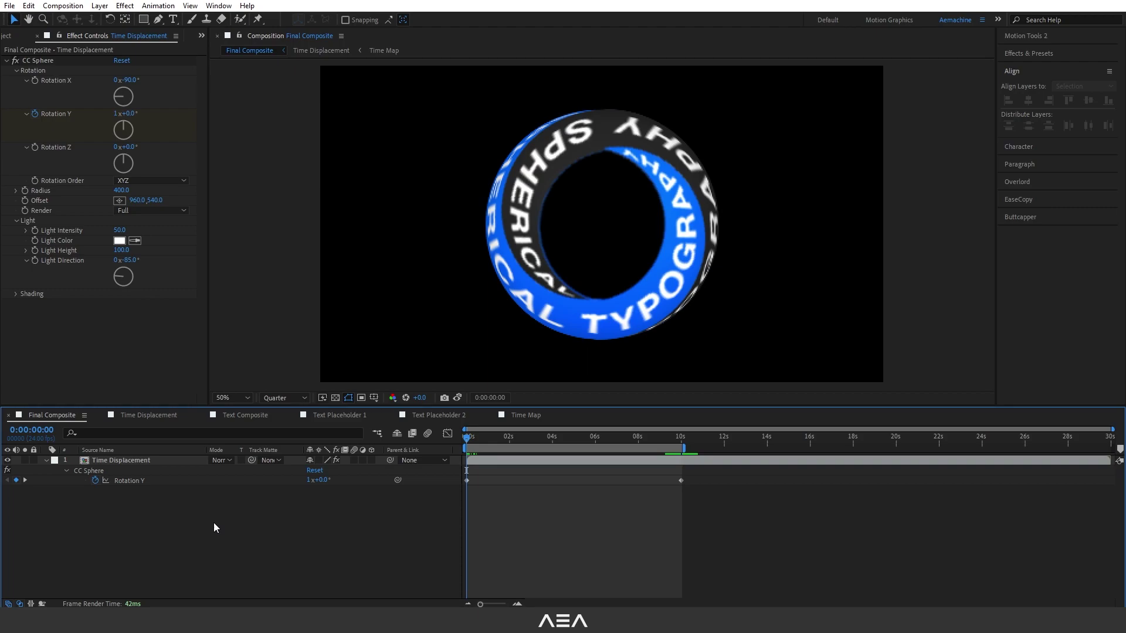
key(space)
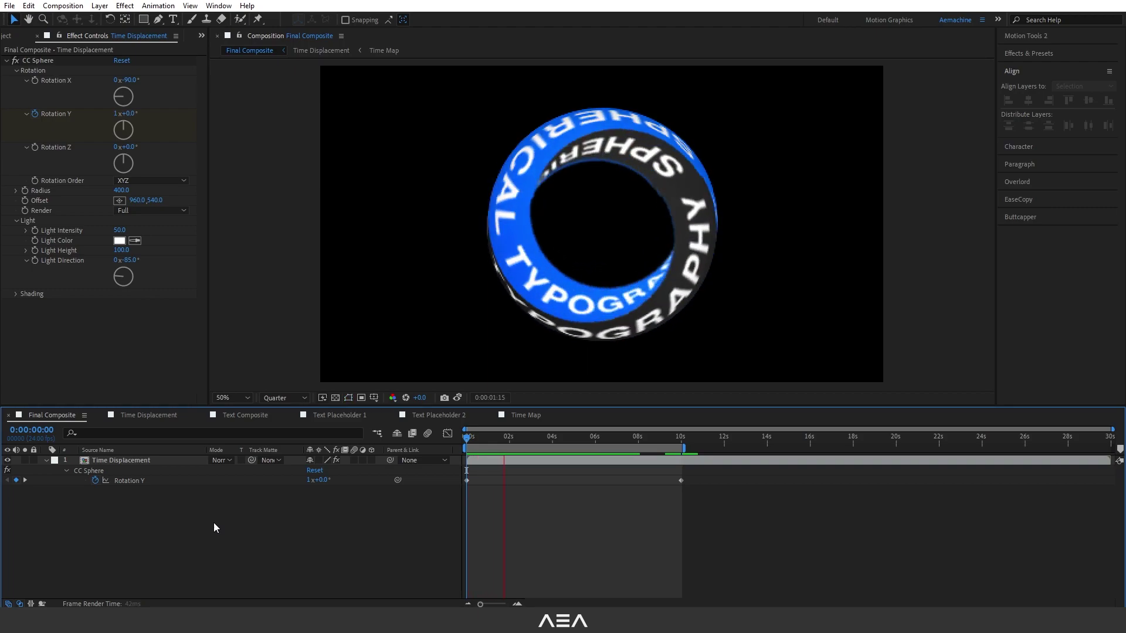
key(space)
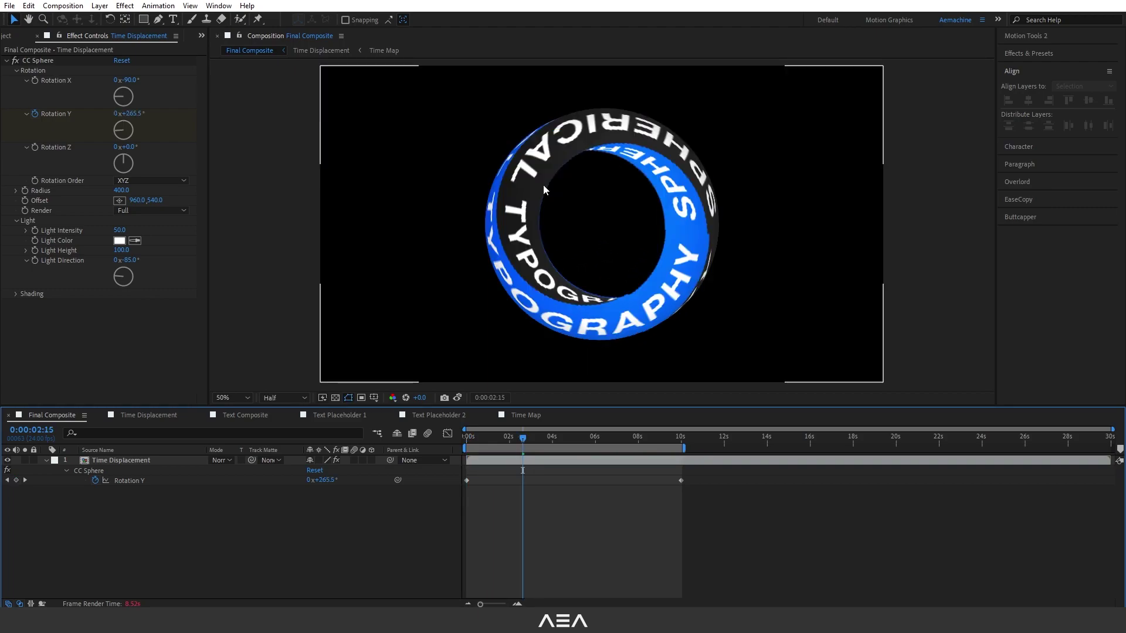
scroll(571, 171, up, 2)
drag(566, 233, 563, 249)
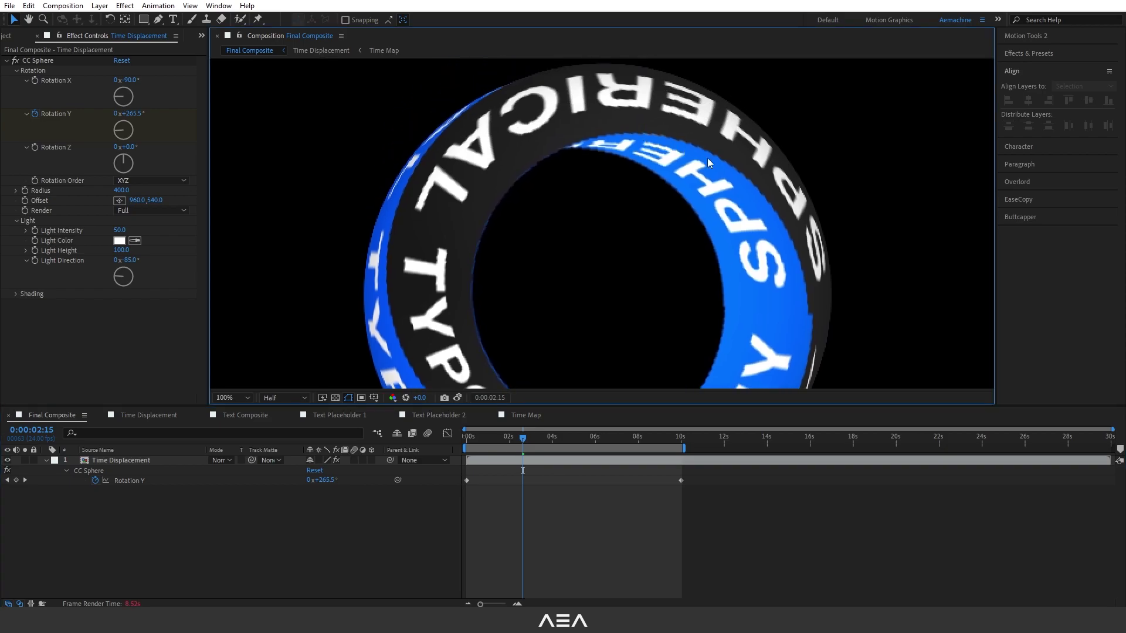
- In Time Displacement, try a Time Resolution of 200, then restore it to 60 fps
click(151, 414)
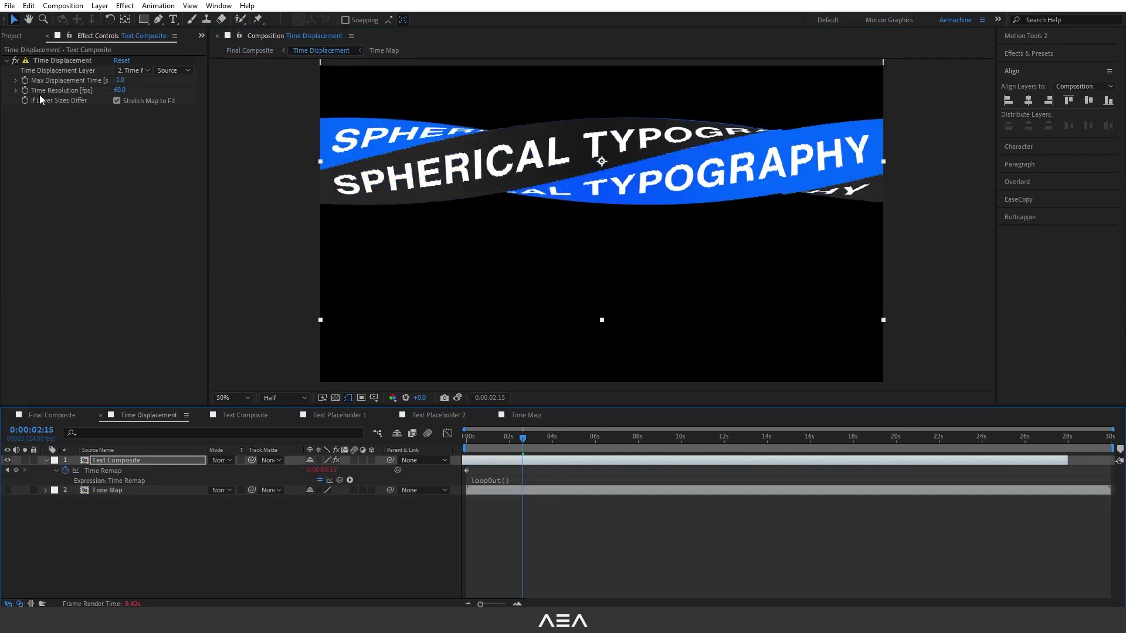
click(119, 89)
text(200)
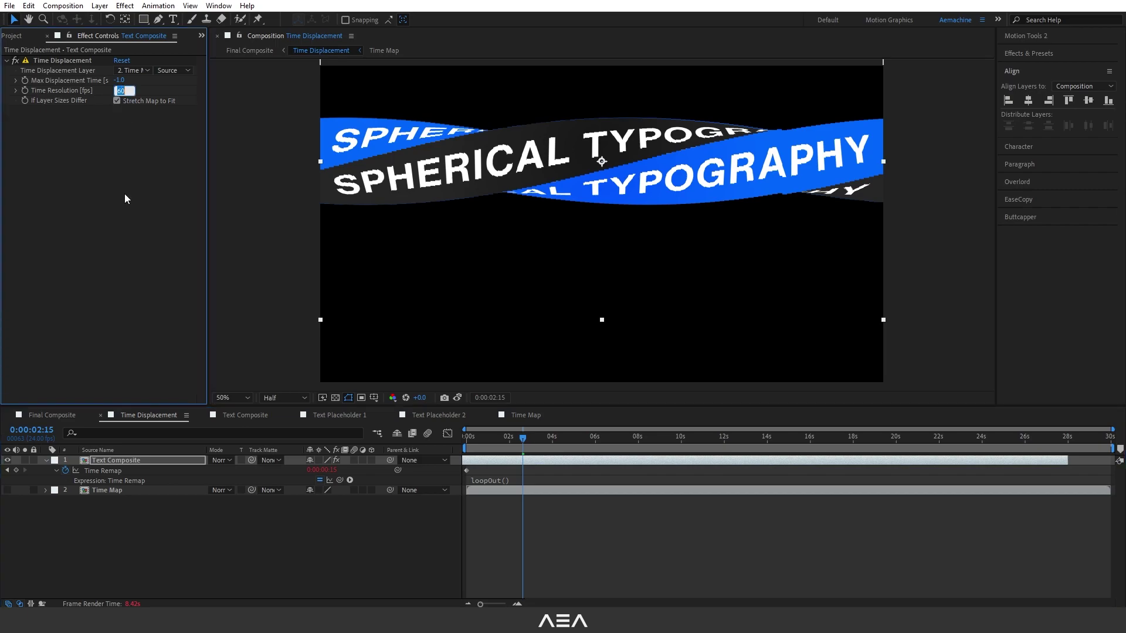
key(Return)
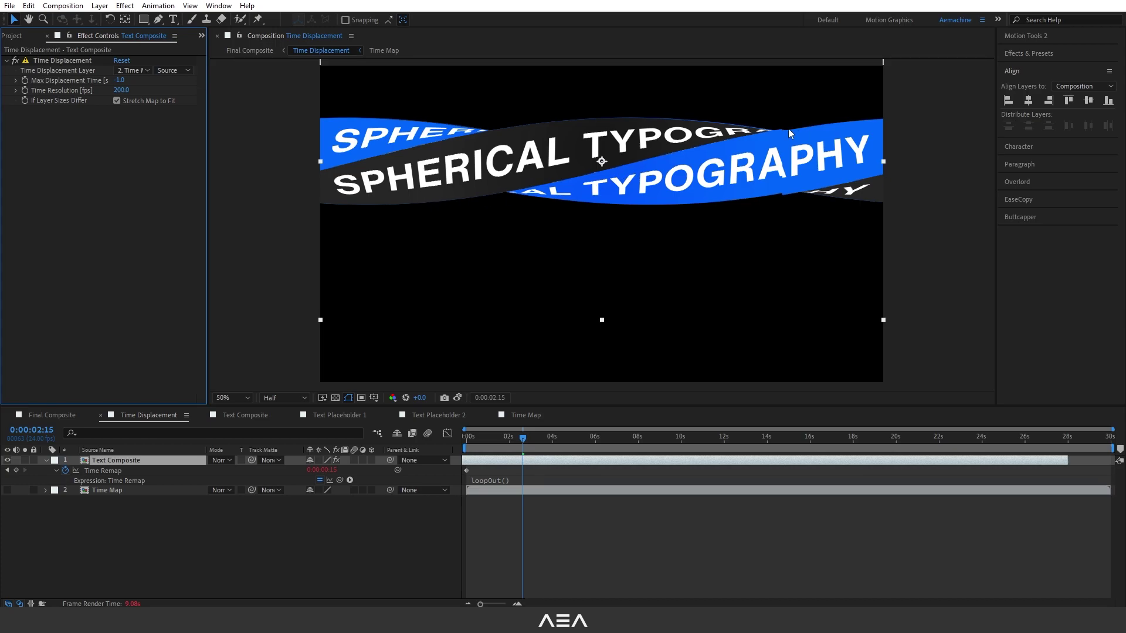
click(122, 90)
text(60)
key(Return)
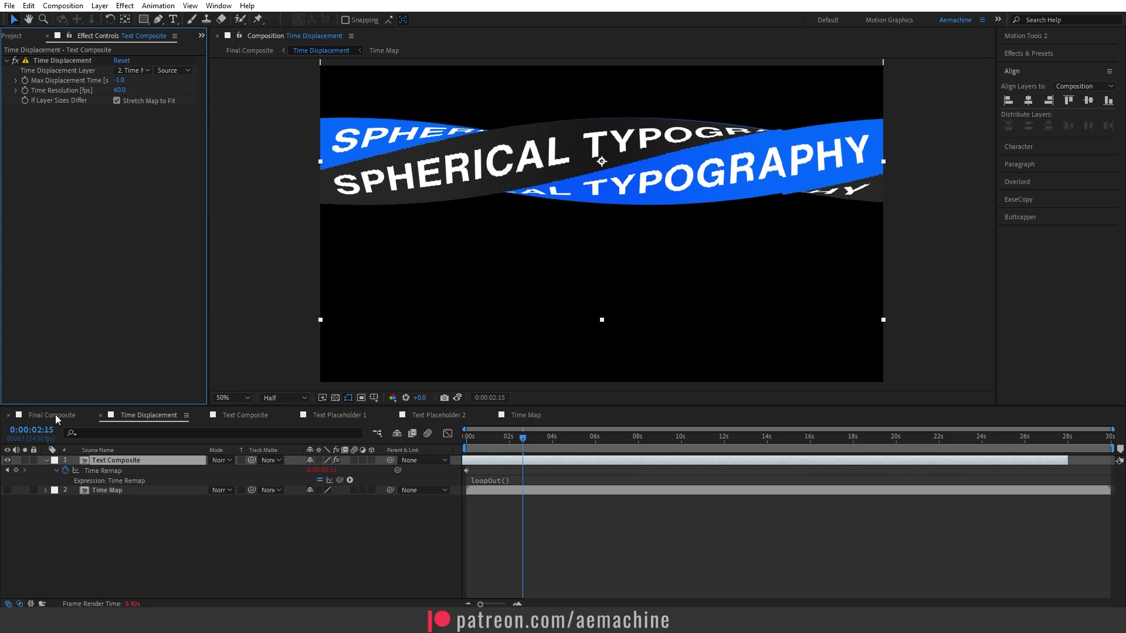
click(55, 414)
- Play the Final Composite from near 0s, showing the SPHERICAL TYPOGRAPHY ring spinning
click(474, 441)
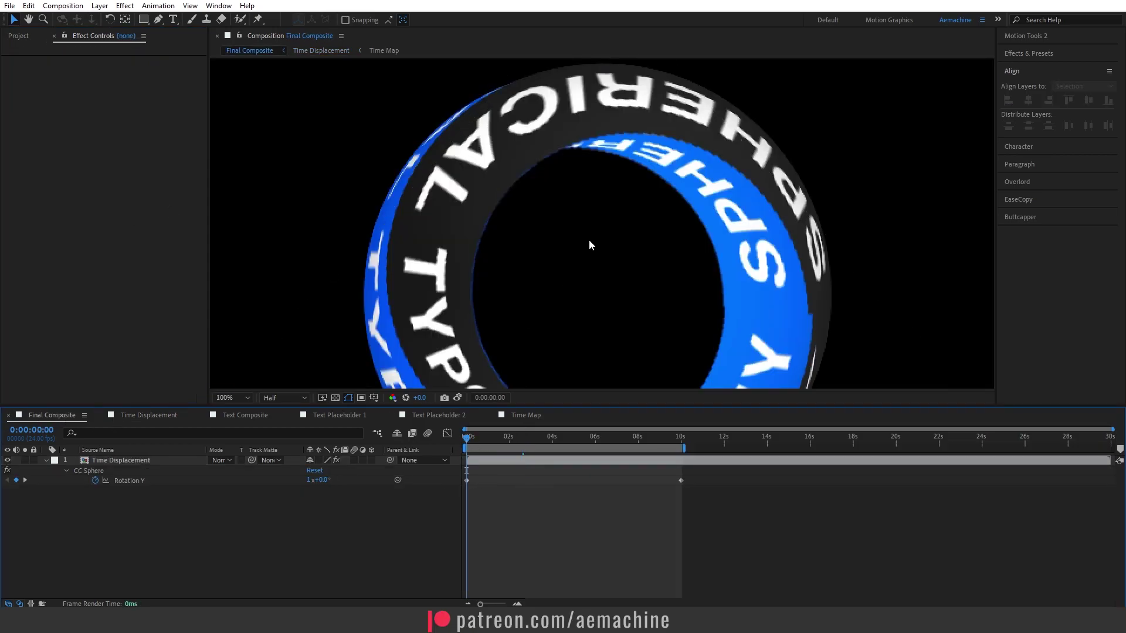
key(space)
key(shift+slash)
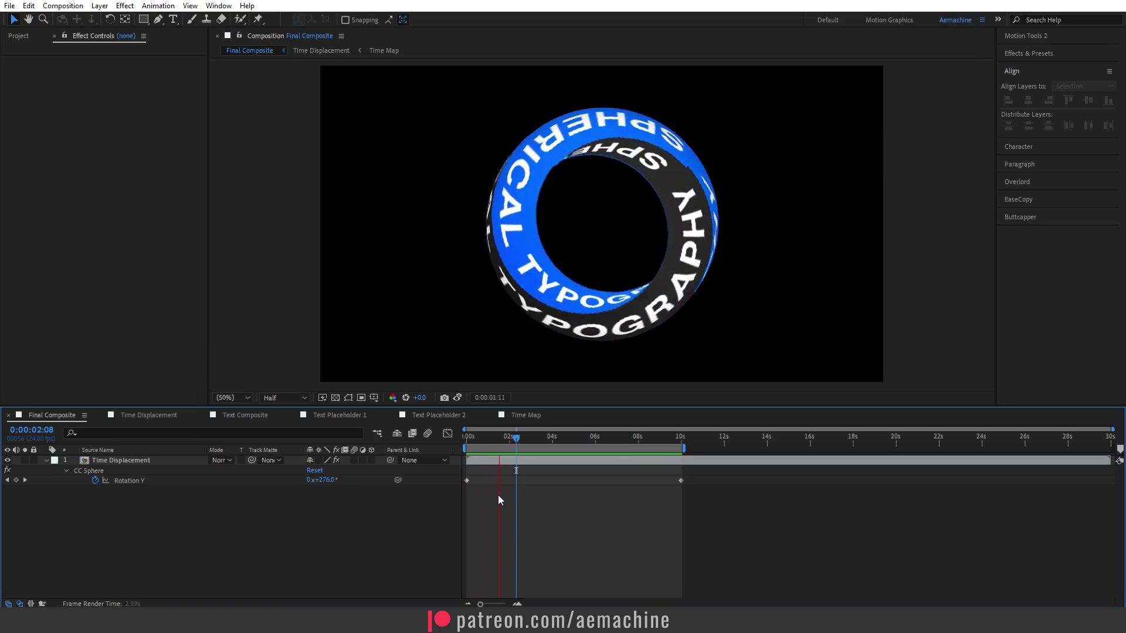